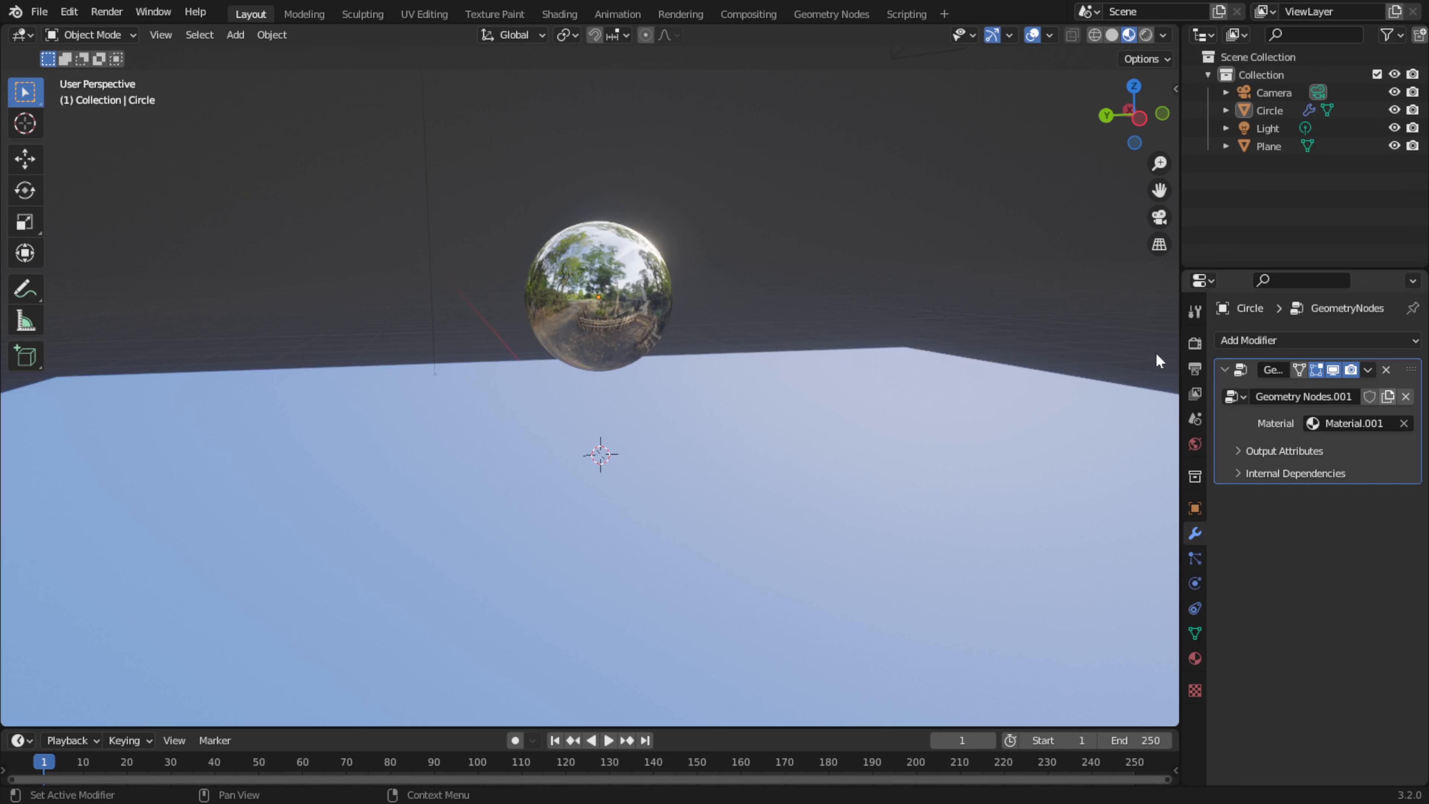
Replace the material in the sphere's geometry nodes modifier with Material.002
{"action": "left_click", "coordinate": [1403, 423]}
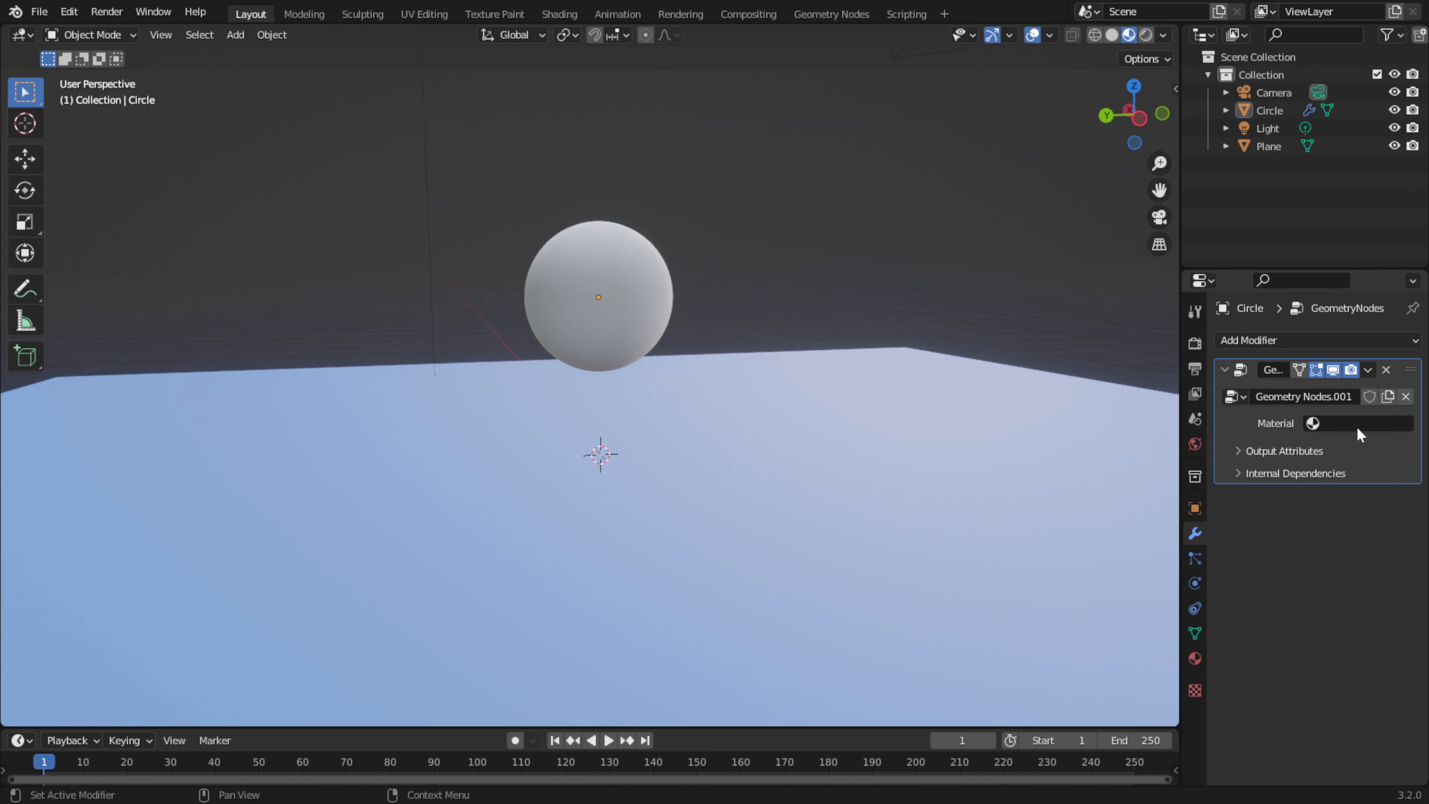
{"action": "left_click", "coordinate": [1359, 435]}
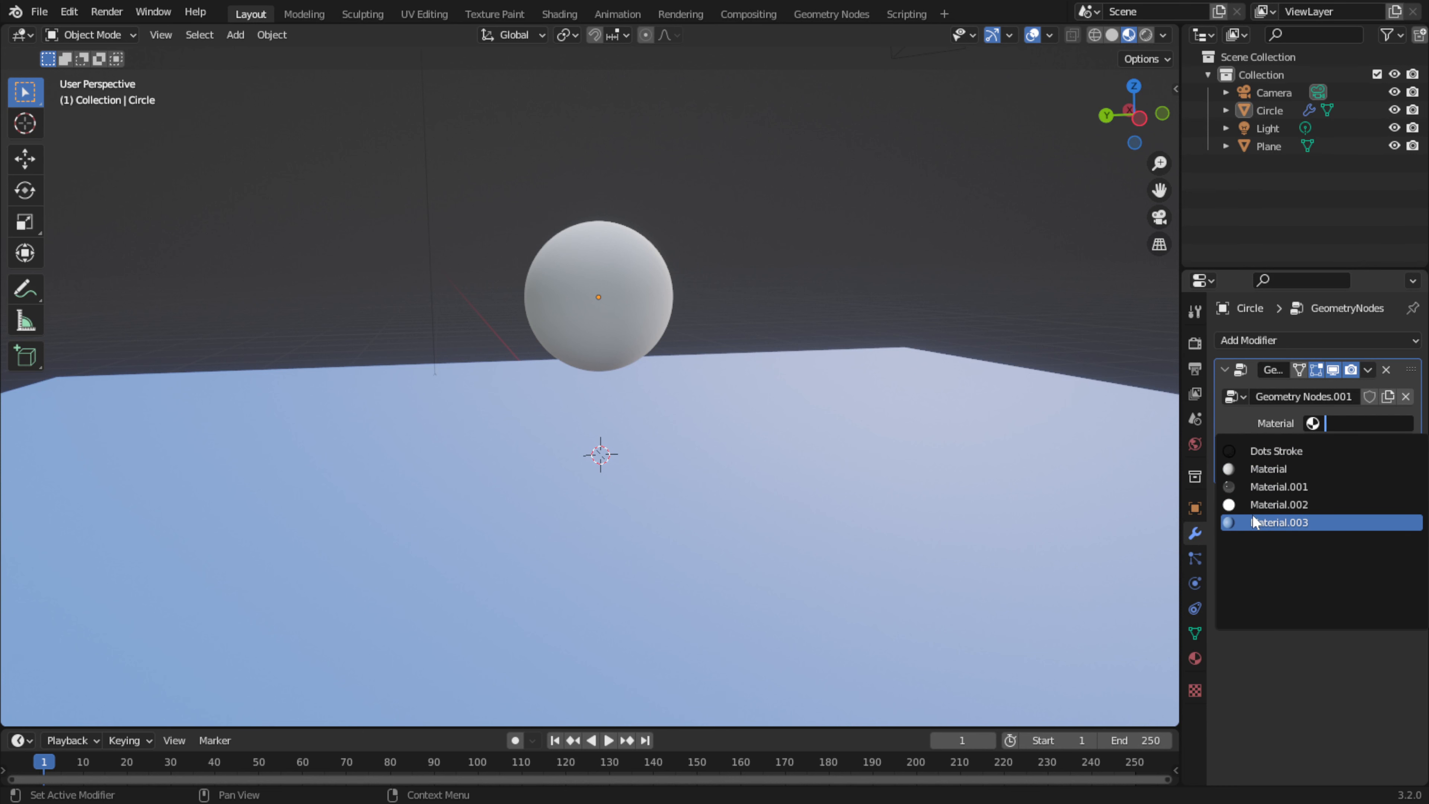
{"action": "key", "text": "Up"}
{"action": "key", "text": "Return"}
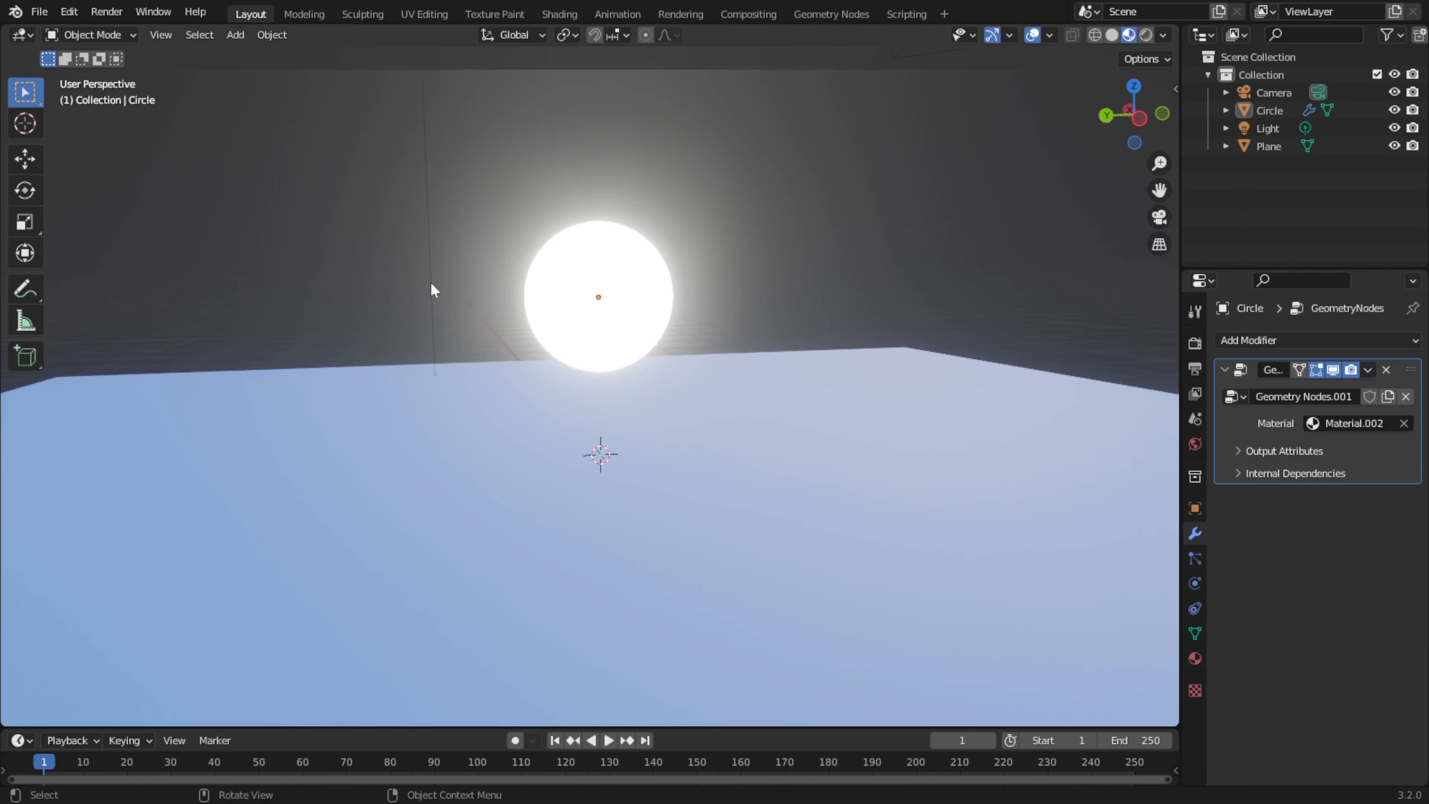
Delete all objects in the scene, including the sphere, plane, light and camera
{"action": "mouse_move", "coordinate": [434, 274]}
{"action": "middle_mouse_down"}
{"action": "mouse_move", "coordinate": [487, 353]}
{"action": "mouse_move", "coordinate": [535, 319]}
{"action": "mouse_move", "coordinate": [502, 279]}
{"action": "mouse_move", "coordinate": [424, 274]}
{"action": "middle_mouse_up"}
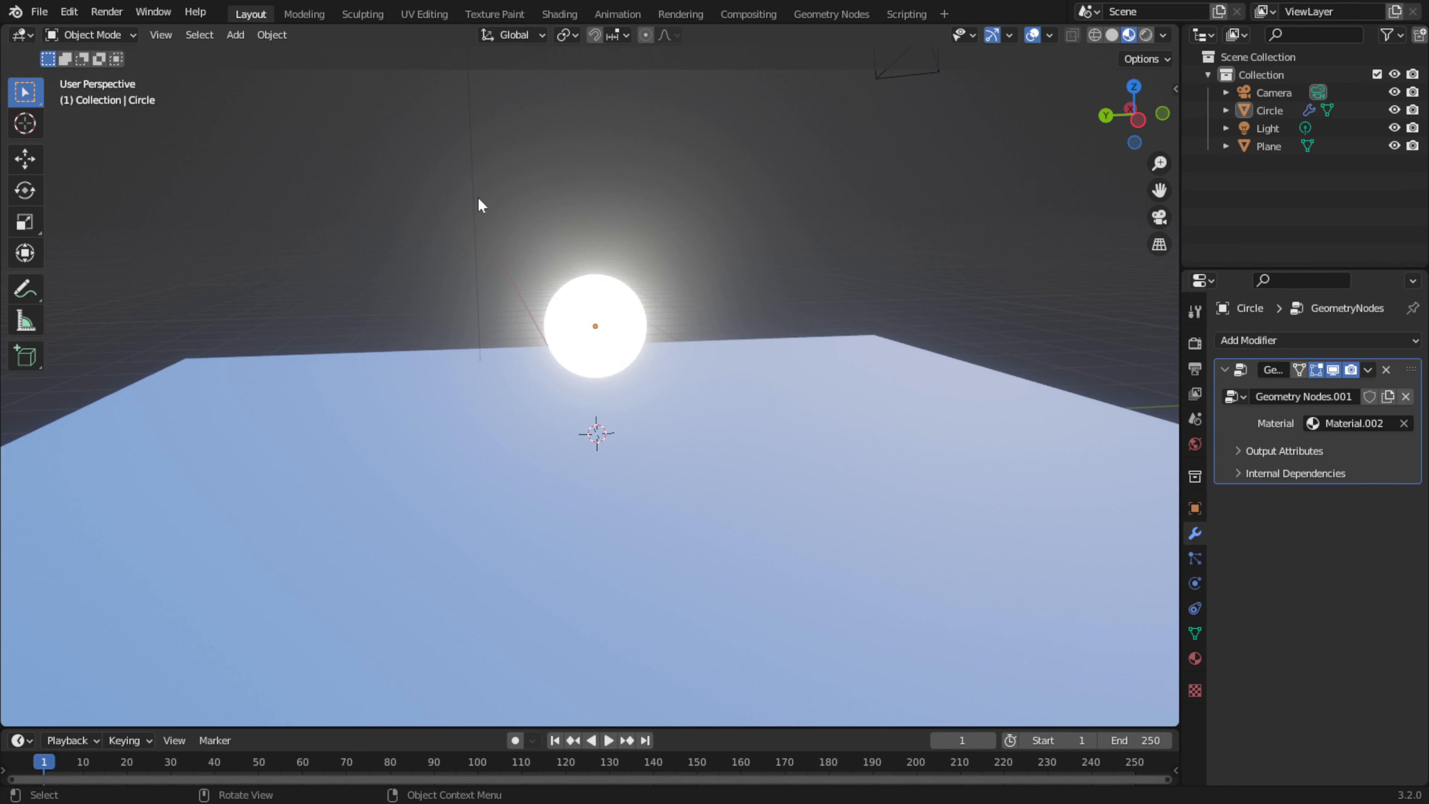
{"action": "scroll", "coordinate": [479, 208], "scroll_direction": "down", "scroll_amount": 5}
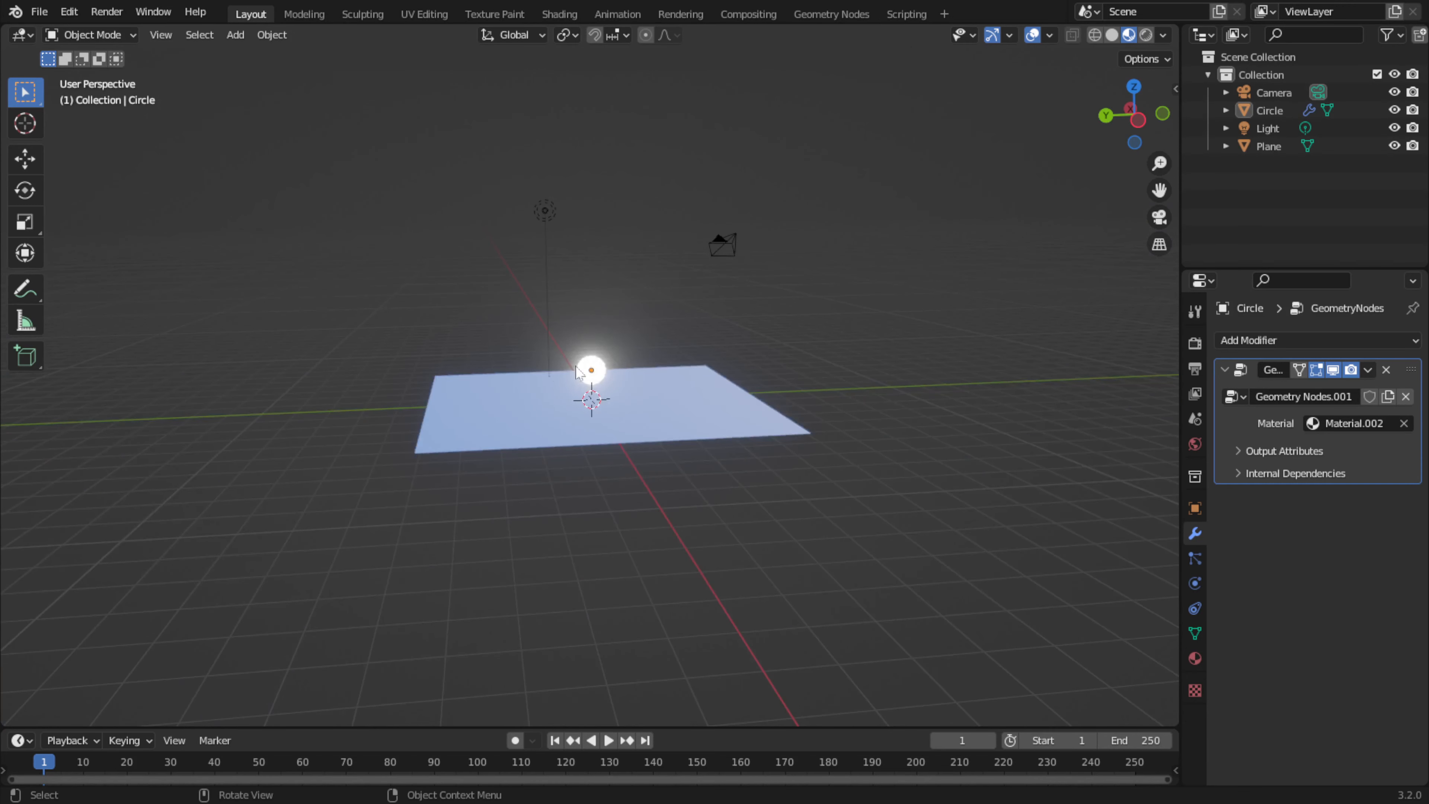
{"action": "middle_click_drag", "start_coordinate": [575, 372], "coordinate": [619, 403]}
{"action": "key", "text": "a"}
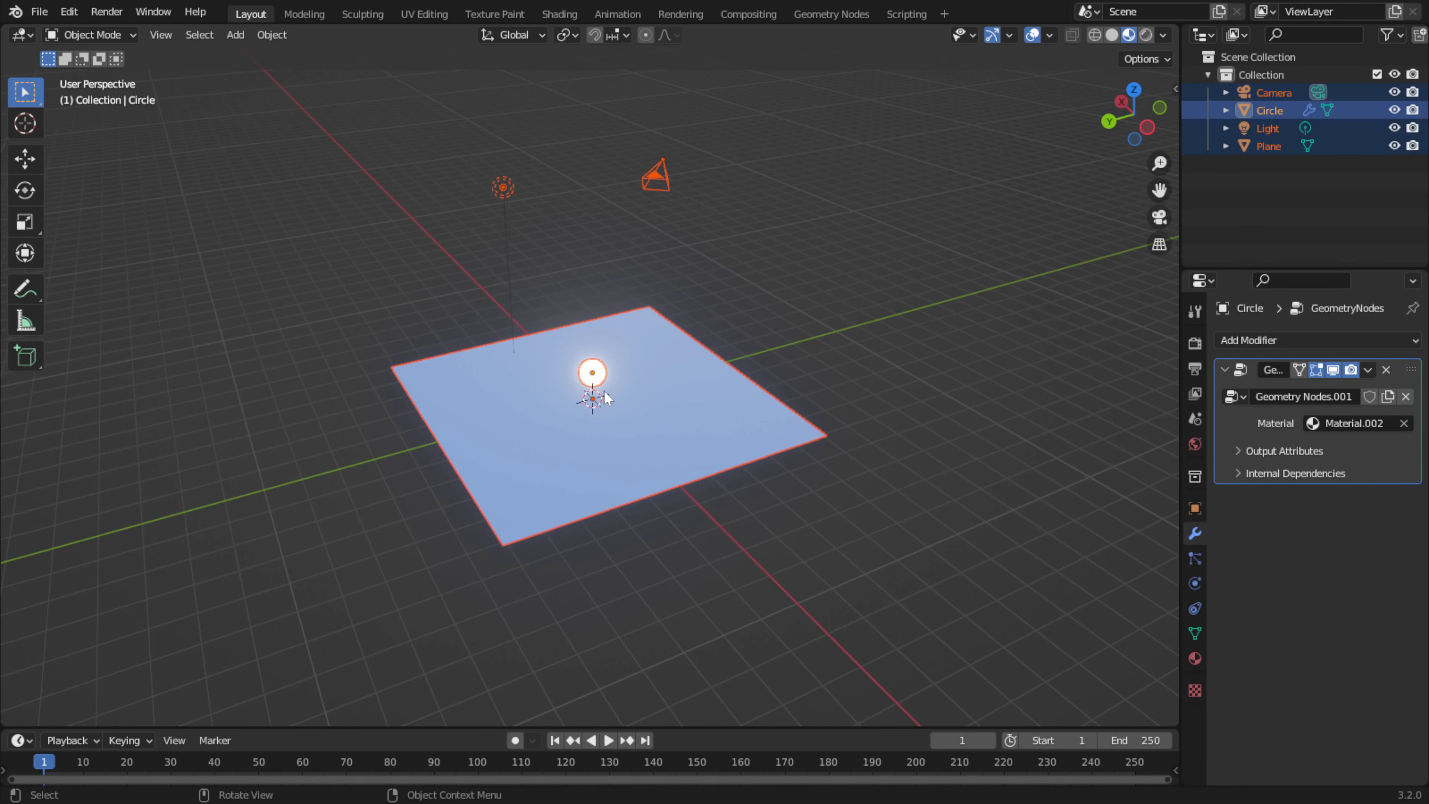
{"action": "key", "text": "Delete"}
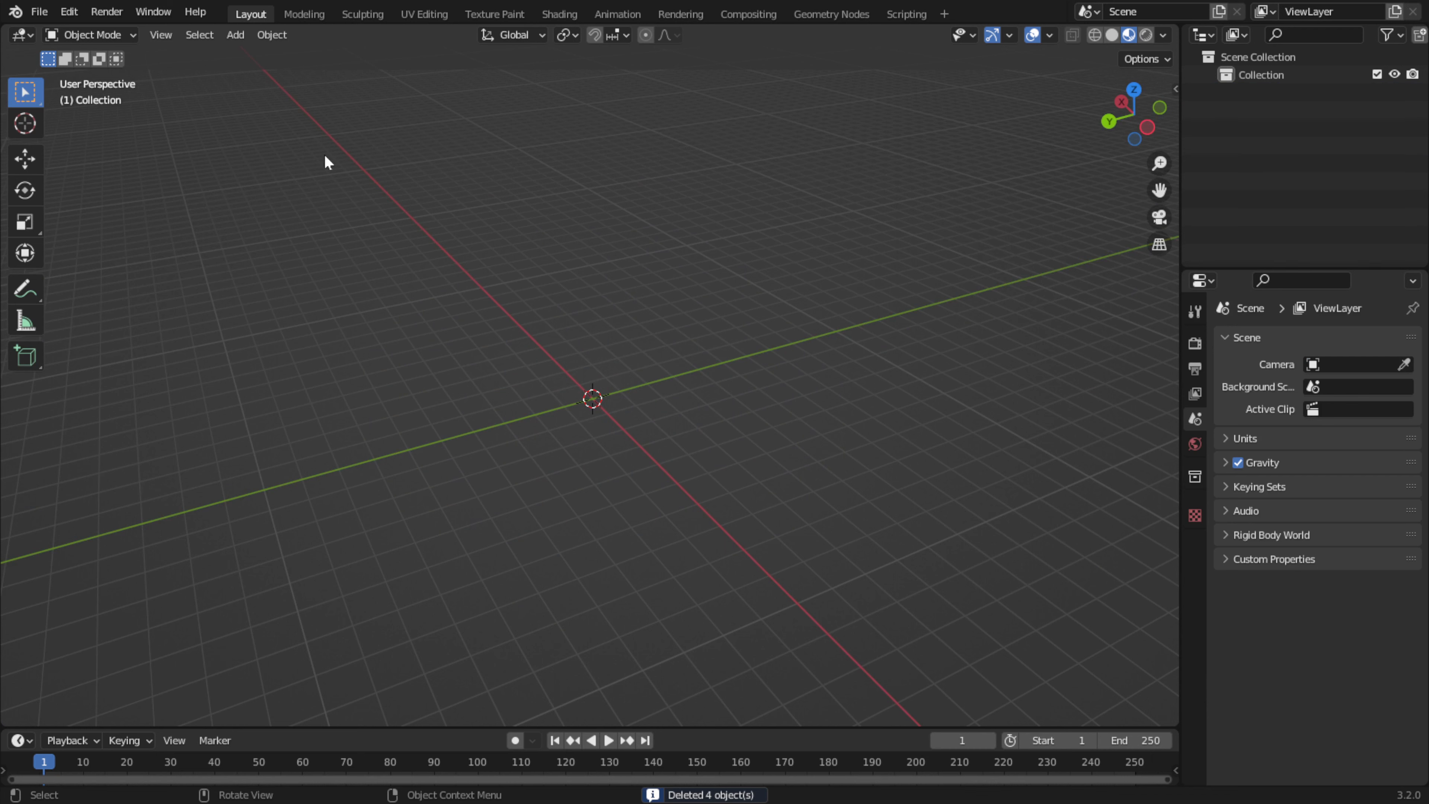
Add a cube mesh at the world origin of the empty scene
{"action": "left_click", "coordinate": [235, 34]}
{"action": "mouse_move", "coordinate": [281, 54]}
{"action": "left_click", "coordinate": [399, 74]}
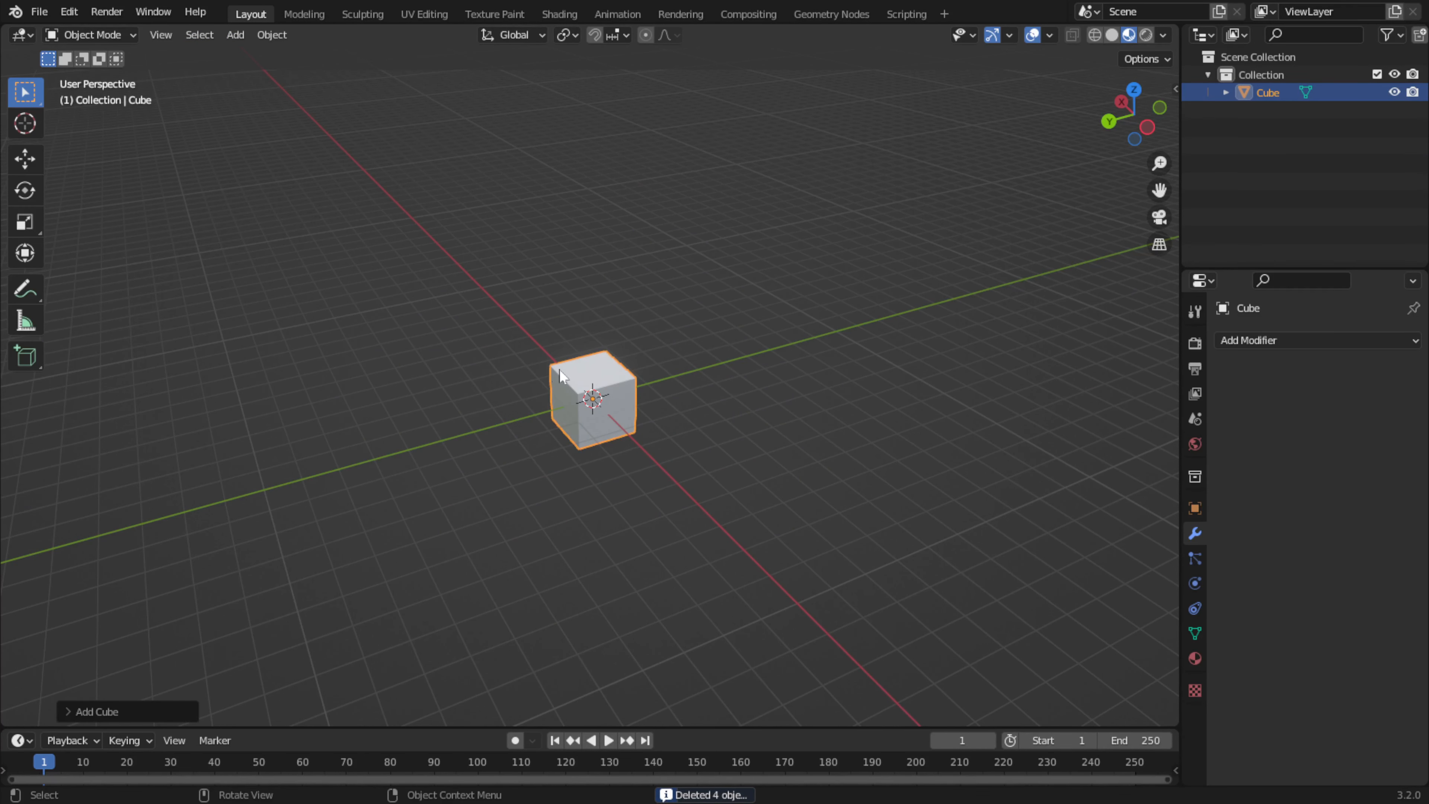
{"action": "scroll", "coordinate": [585, 401], "scroll_direction": "up", "scroll_amount": 5}
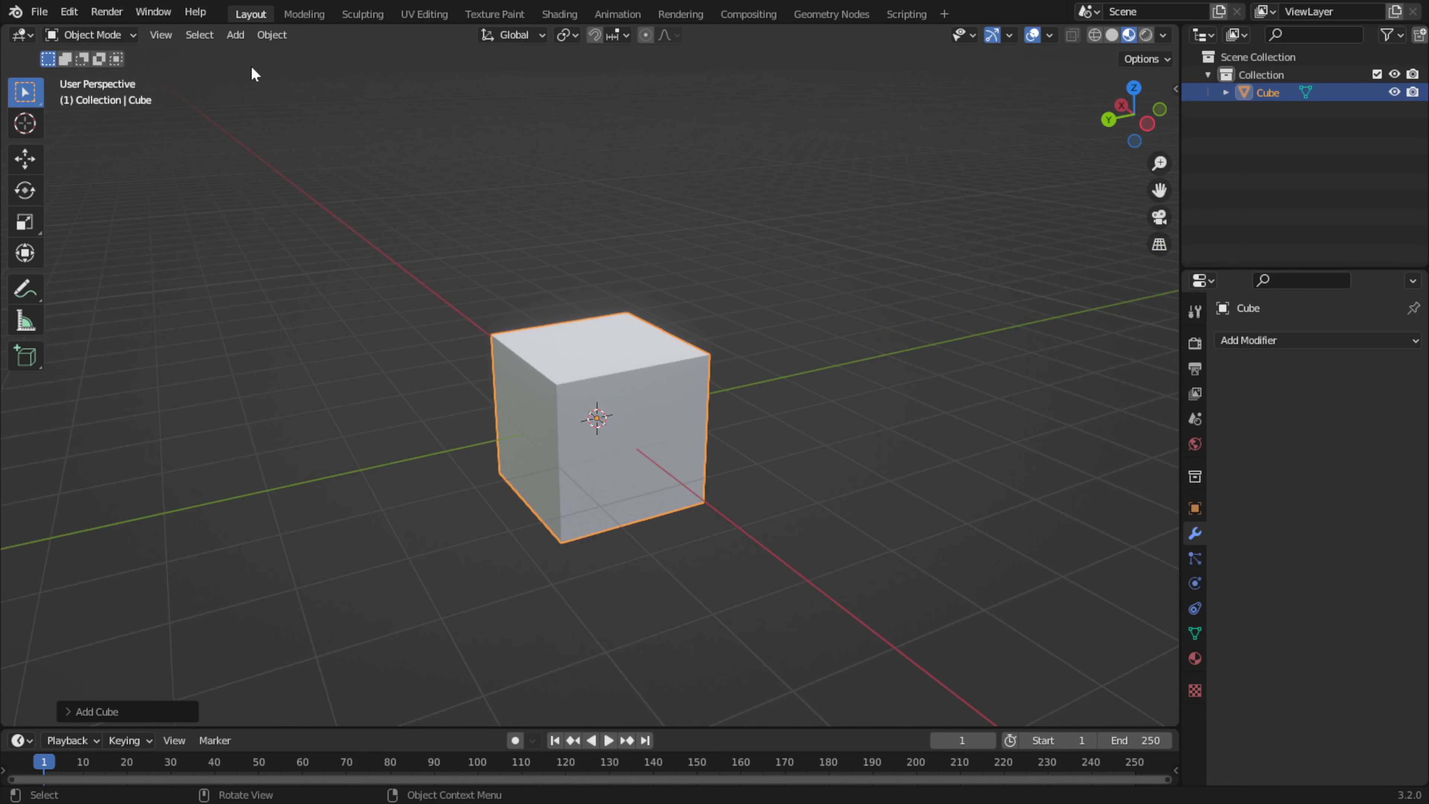
Add a plane mesh and scale it up into a large floor extending well beyond the cube
{"action": "left_click", "coordinate": [236, 36]}
{"action": "mouse_move", "coordinate": [259, 55]}
{"action": "left_click", "coordinate": [415, 56]}
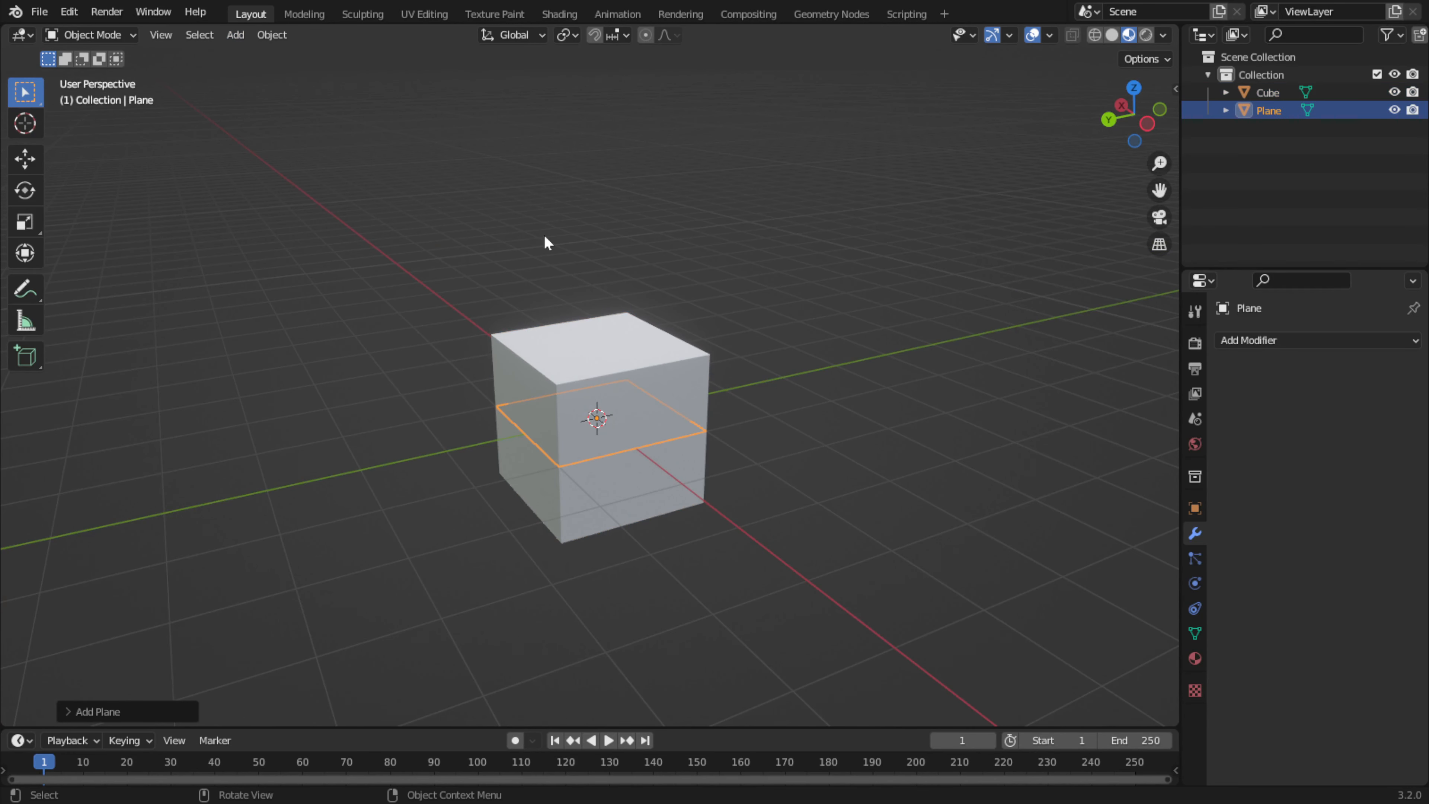
{"action": "key", "text": "s"}
{"action": "left_click", "coordinate": [865, 440]}
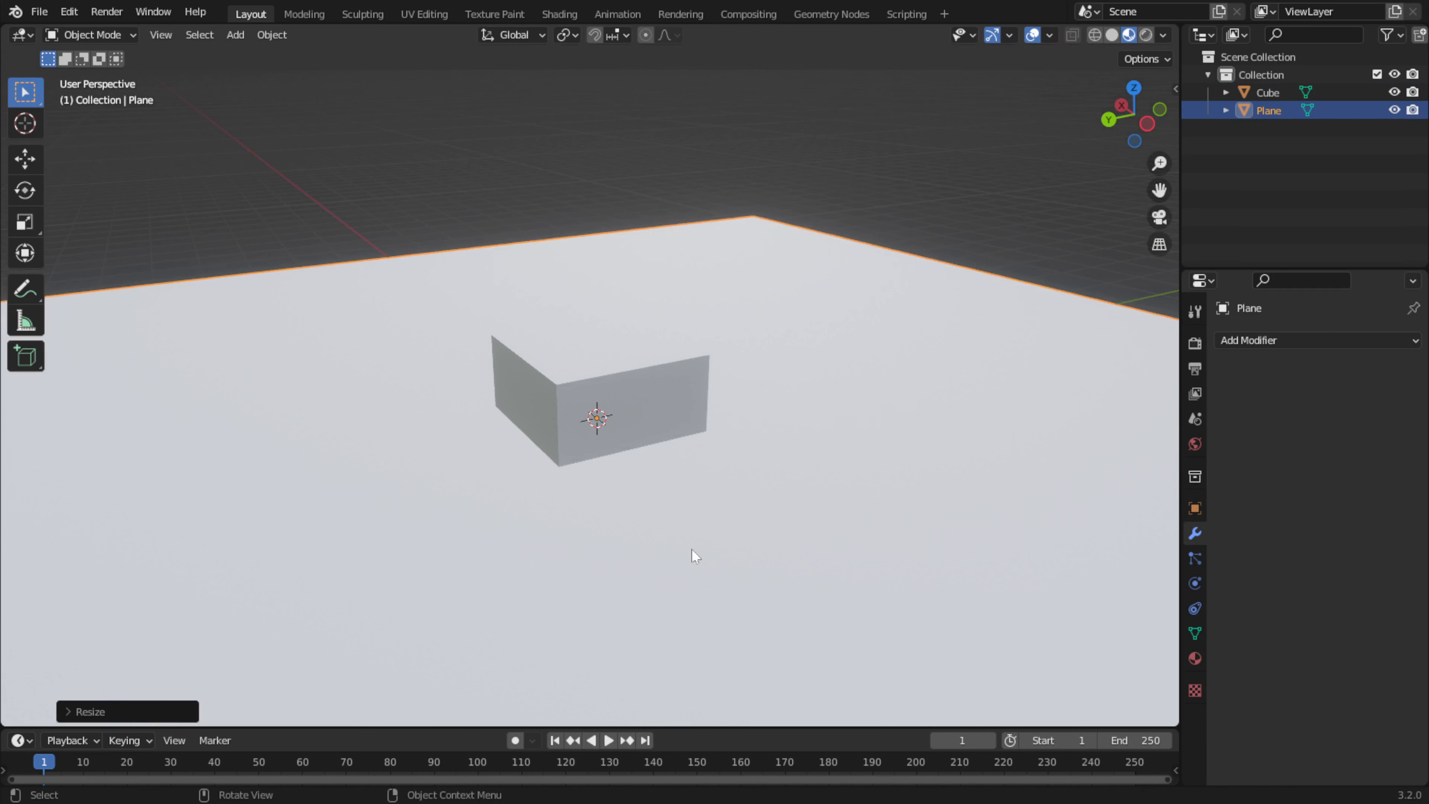
{"action": "scroll", "coordinate": [889, 329], "scroll_direction": "down", "scroll_amount": 4}
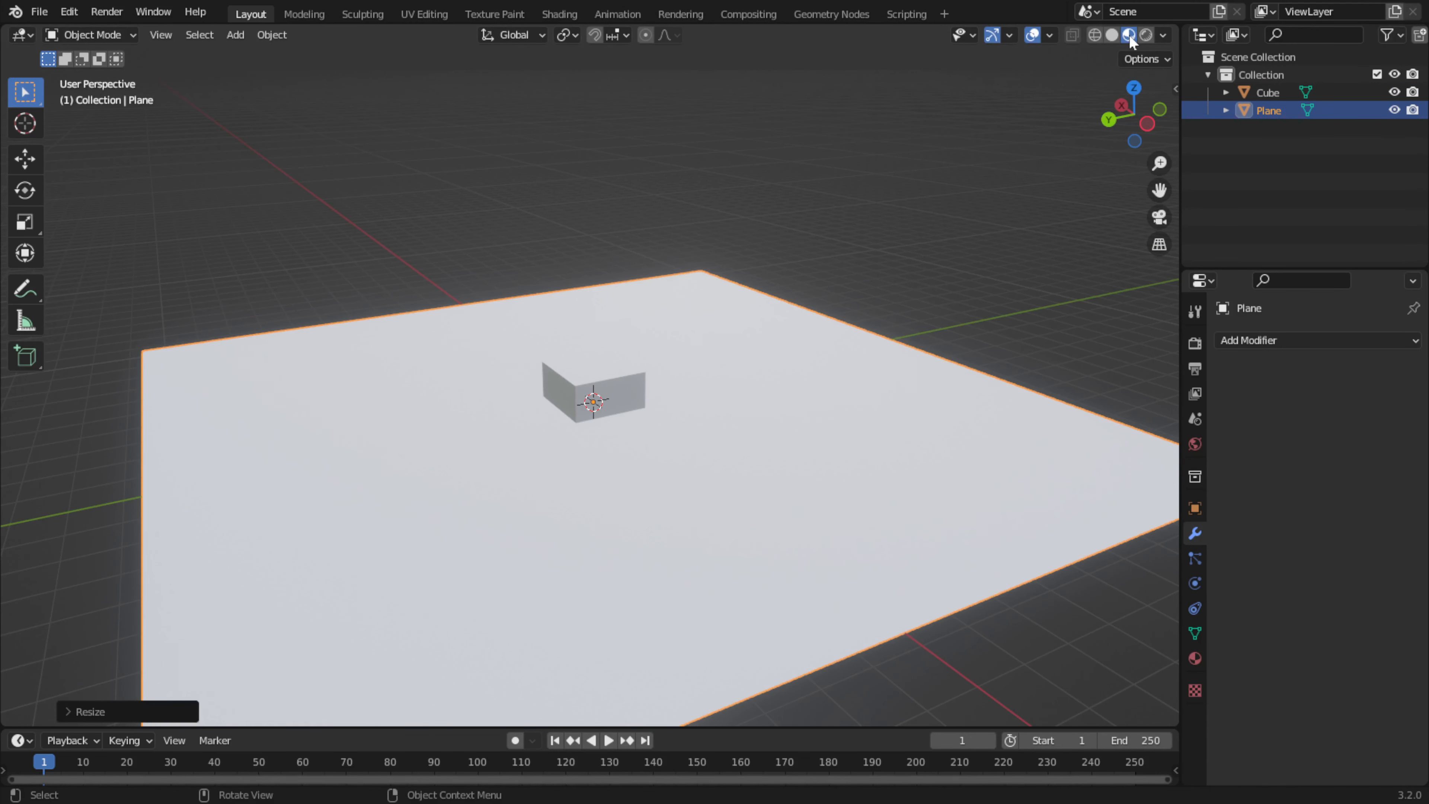
Create a new geometry node tree for the cube in the Geometry Nodes workspace, with the viewport in solid shading
{"action": "left_click", "coordinate": [1112, 35]}
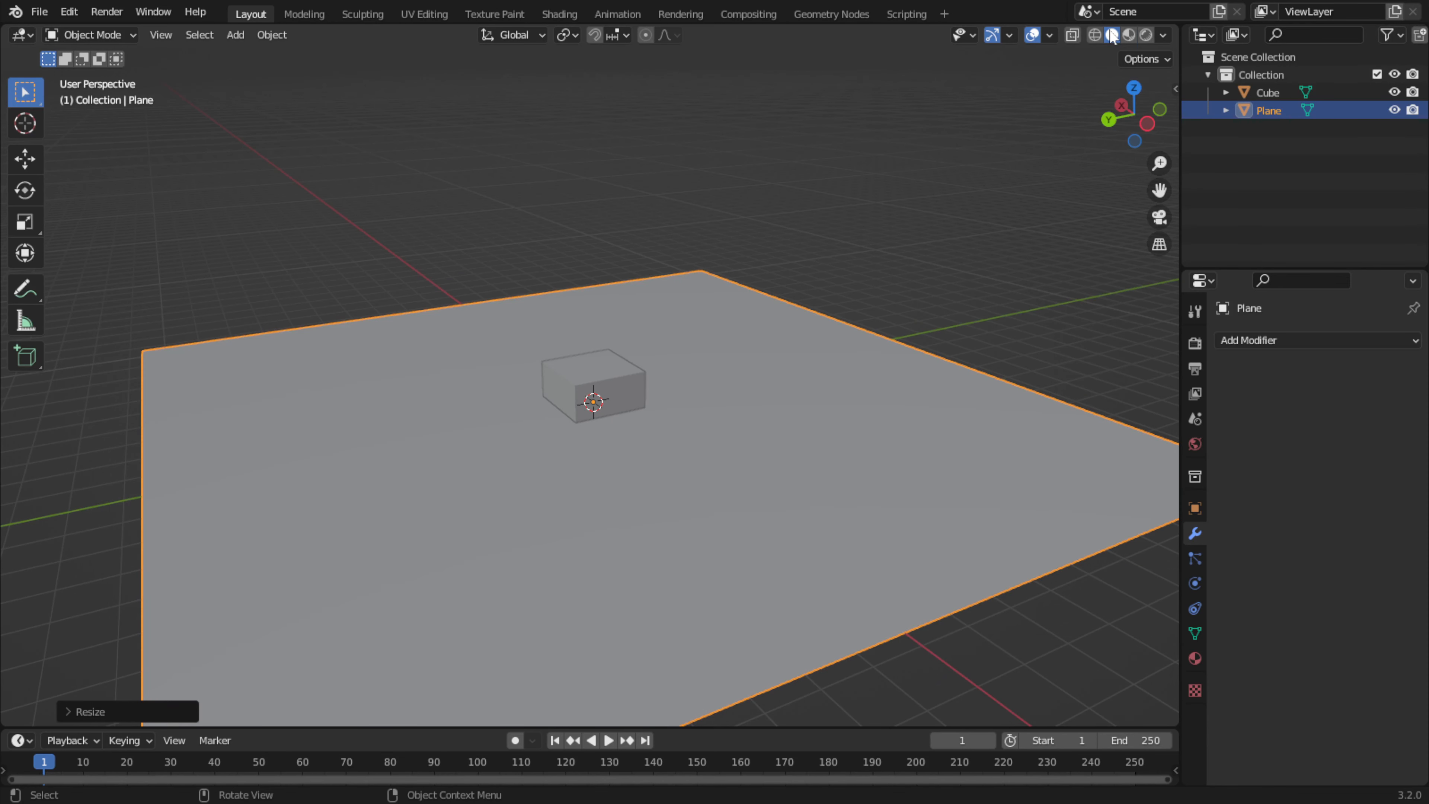
{"action": "left_click", "coordinate": [610, 381]}
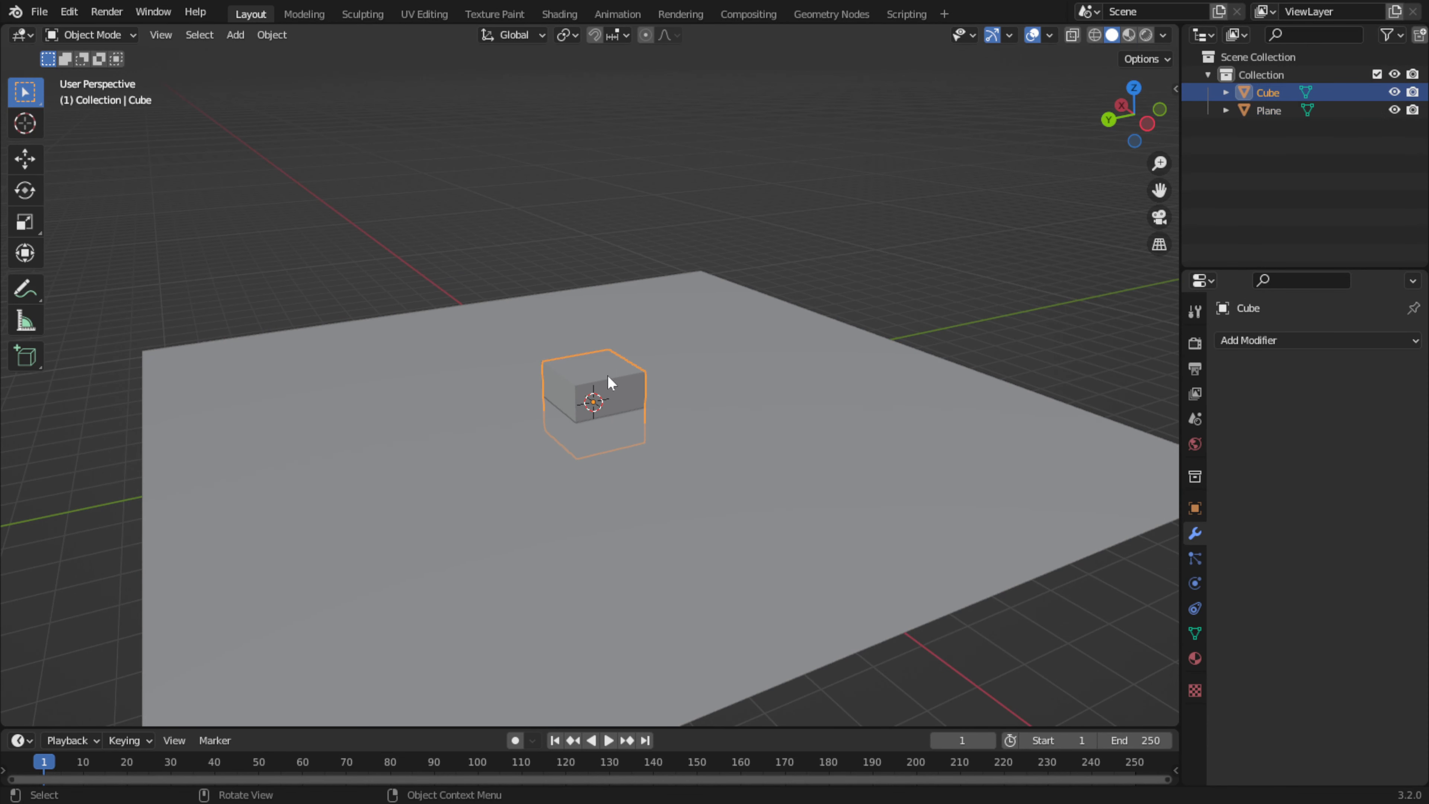
{"action": "left_click", "coordinate": [827, 16]}
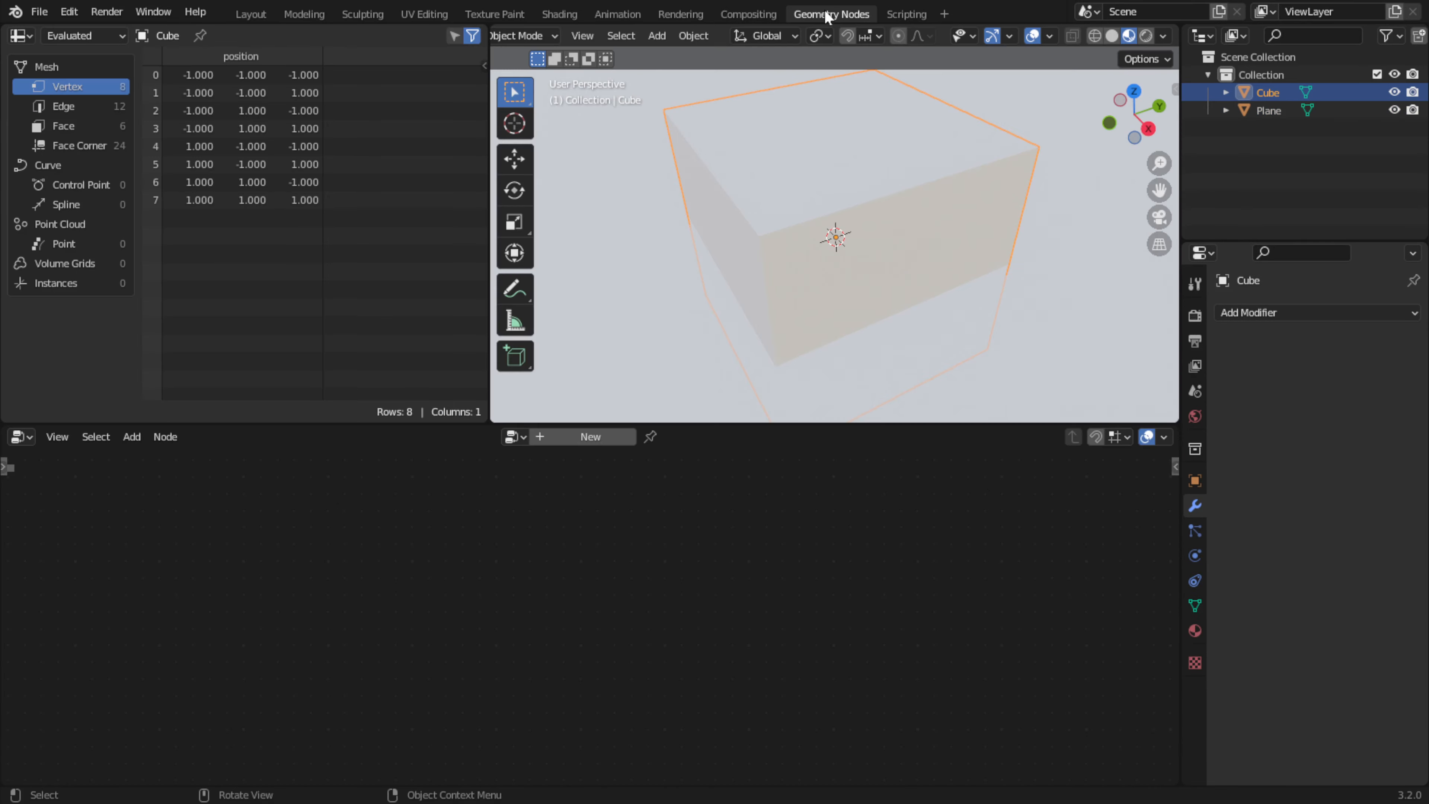
{"action": "scroll", "coordinate": [751, 175], "scroll_direction": "down", "scroll_amount": 8}
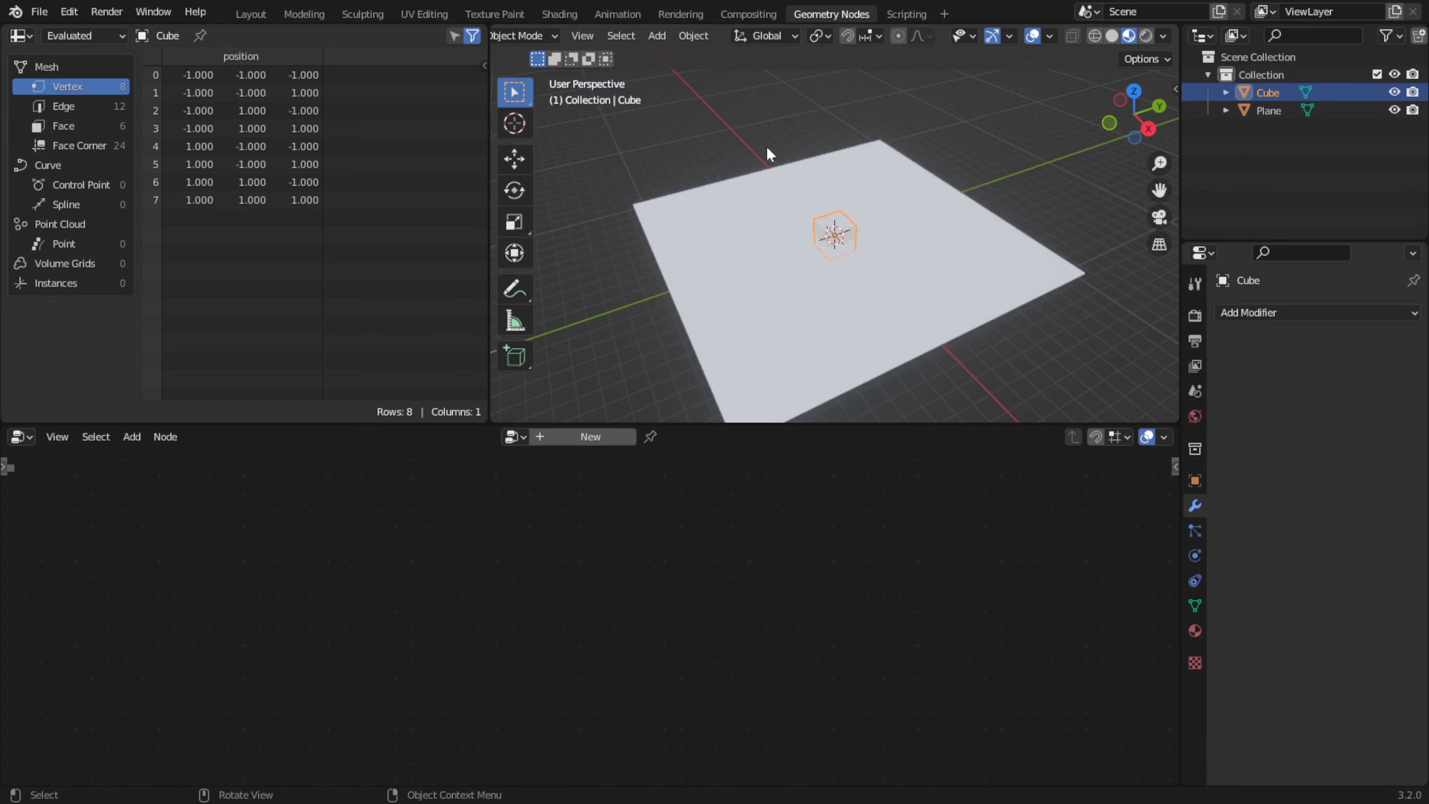
{"action": "left_click", "coordinate": [1113, 37]}
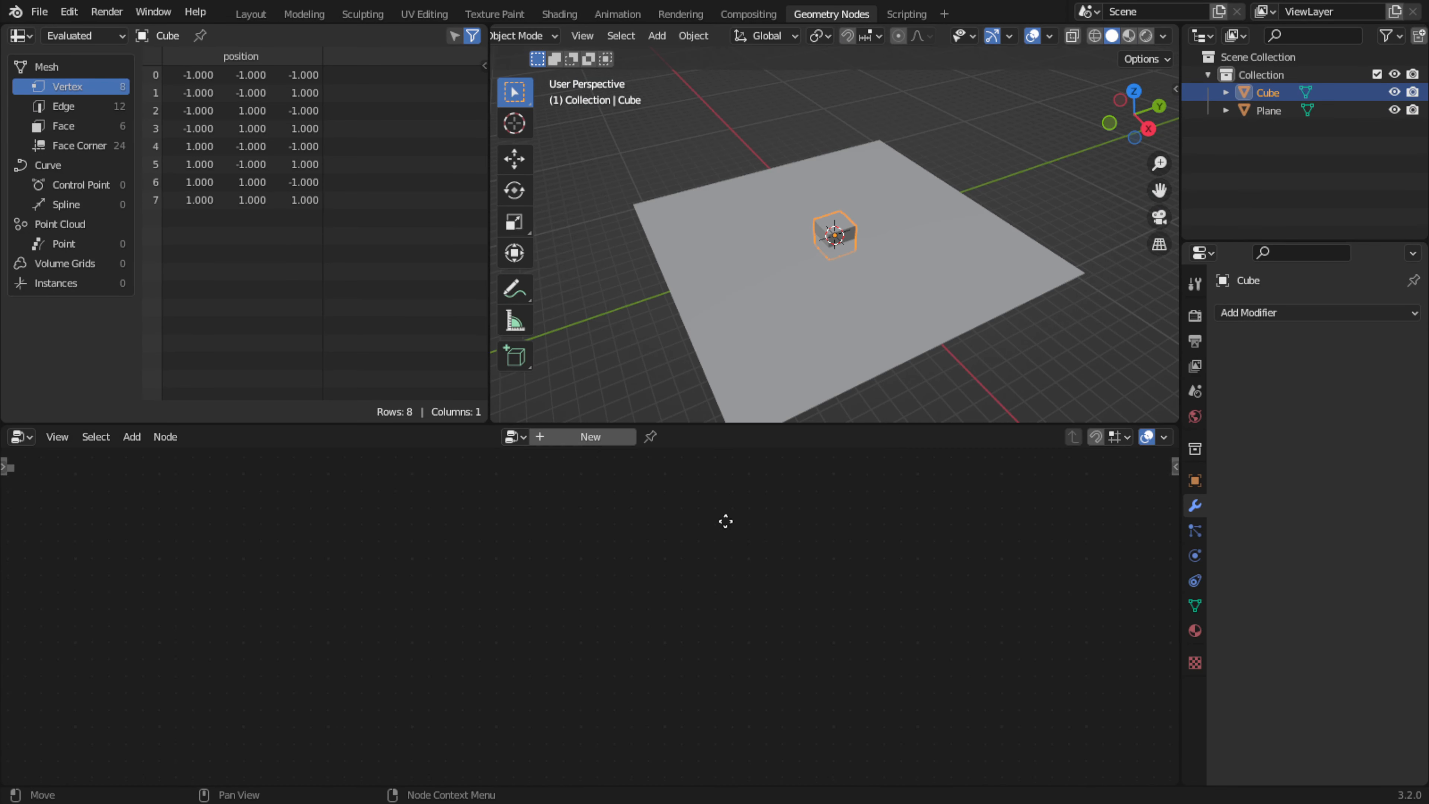
{"action": "left_click", "coordinate": [594, 437]}
Move the Group Input node farther from the Group Output node to widen the gap between them
{"action": "scroll", "coordinate": [807, 259], "scroll_direction": "up", "scroll_amount": 4}
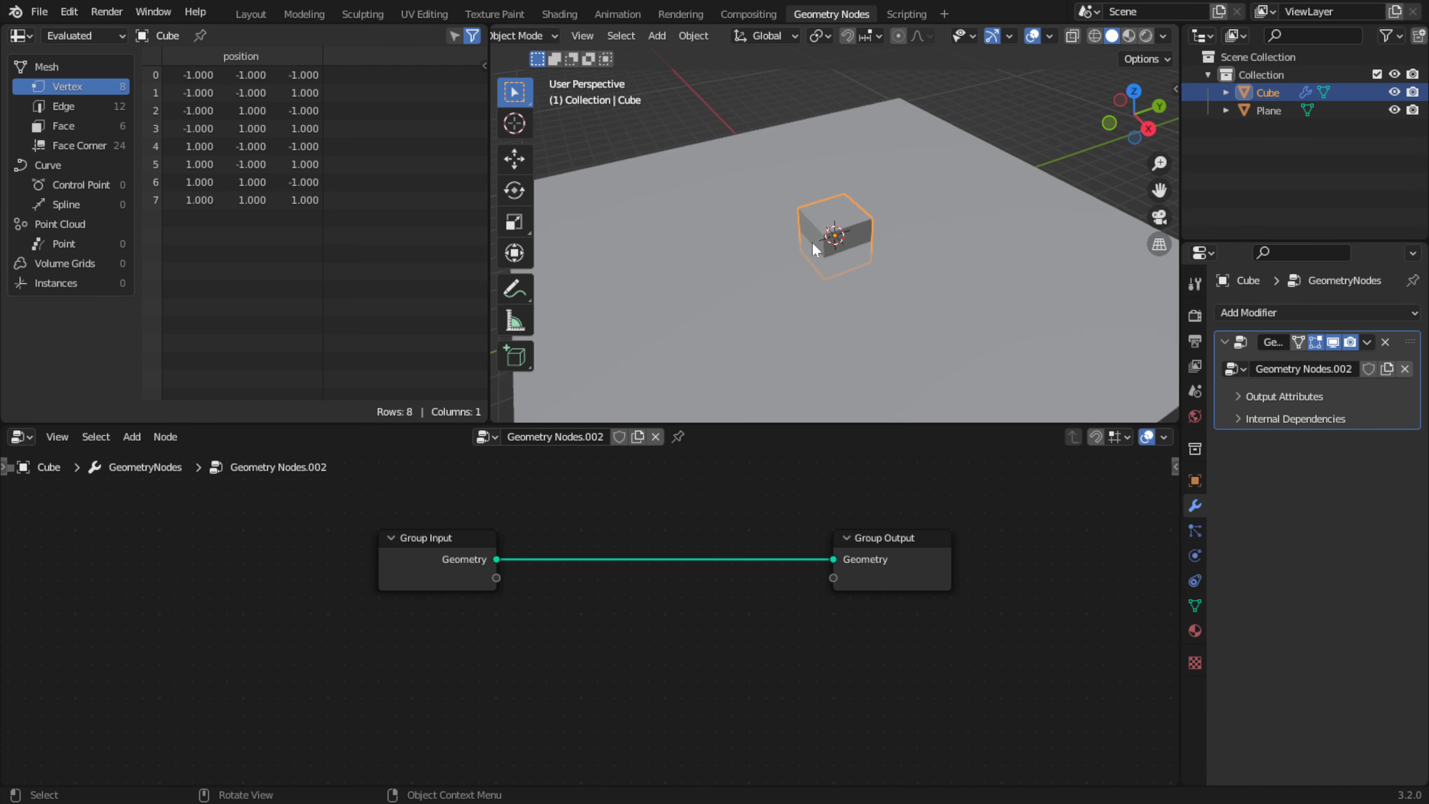
{"action": "middle_click_drag", "start_coordinate": [829, 226], "coordinate": [834, 224]}
{"action": "scroll", "coordinate": [648, 525], "scroll_direction": "up", "scroll_amount": 1}
{"action": "scroll", "coordinate": [650, 524], "scroll_direction": "down", "scroll_amount": 1}
{"action": "scroll", "coordinate": [599, 554], "scroll_direction": "up", "scroll_amount": 2}
{"action": "middle_click_drag", "start_coordinate": [508, 592], "coordinate": [373, 637]}
{"action": "scroll", "coordinate": [258, 608], "scroll_direction": "up", "scroll_amount": 1}
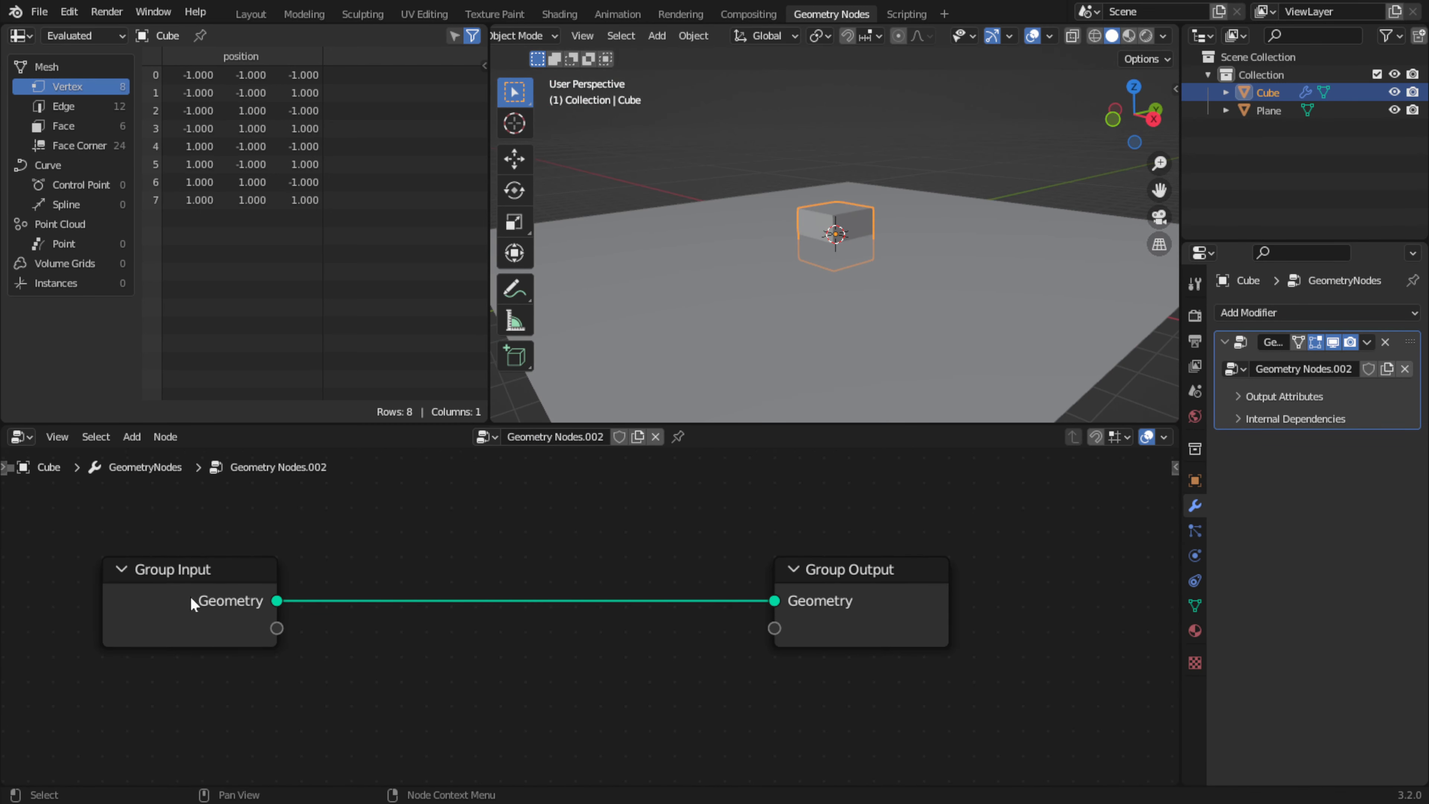
{"action": "left_click", "coordinate": [887, 600]}
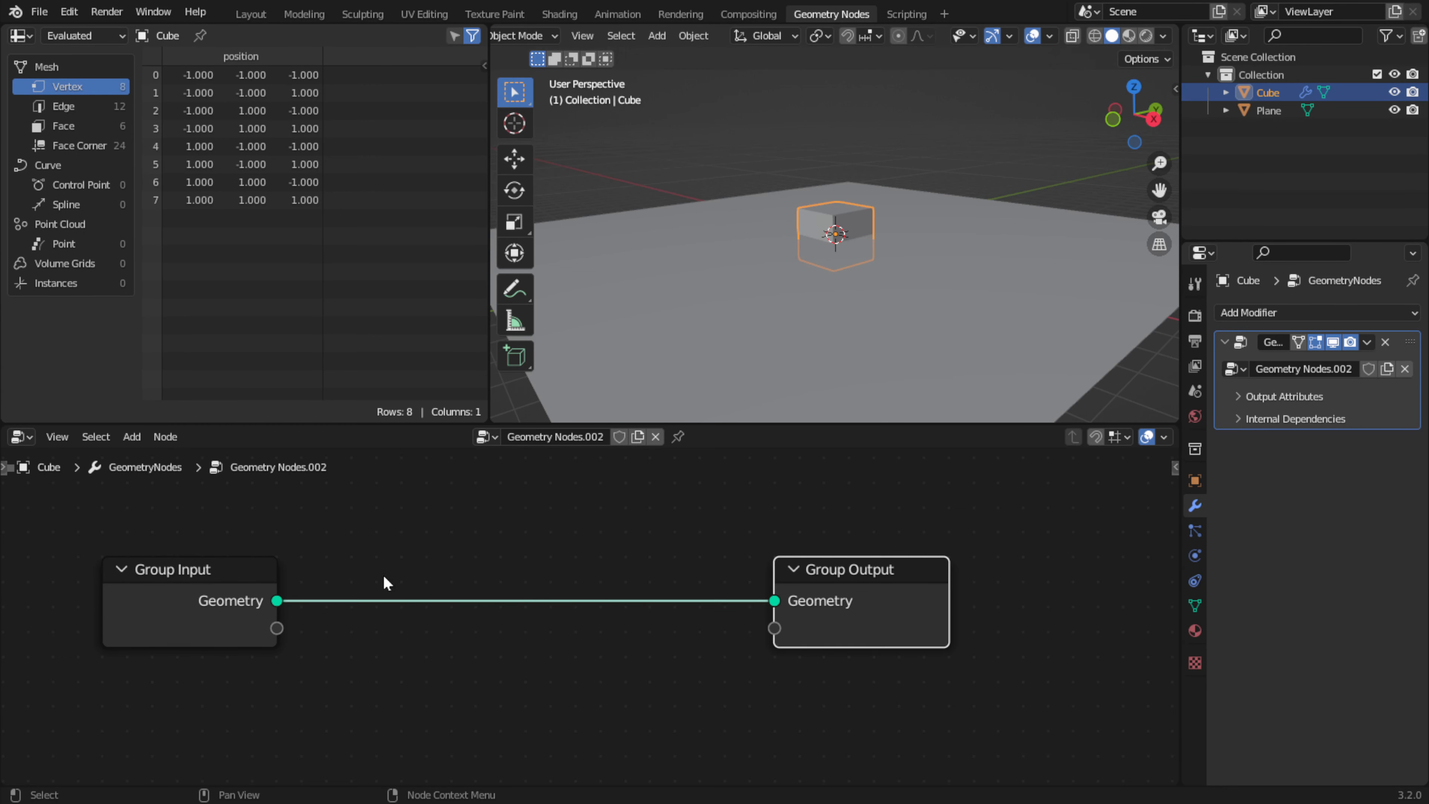
{"action": "left_click", "coordinate": [232, 609]}
{"action": "left_click_drag", "start_coordinate": [214, 605], "coordinate": [127, 613]}
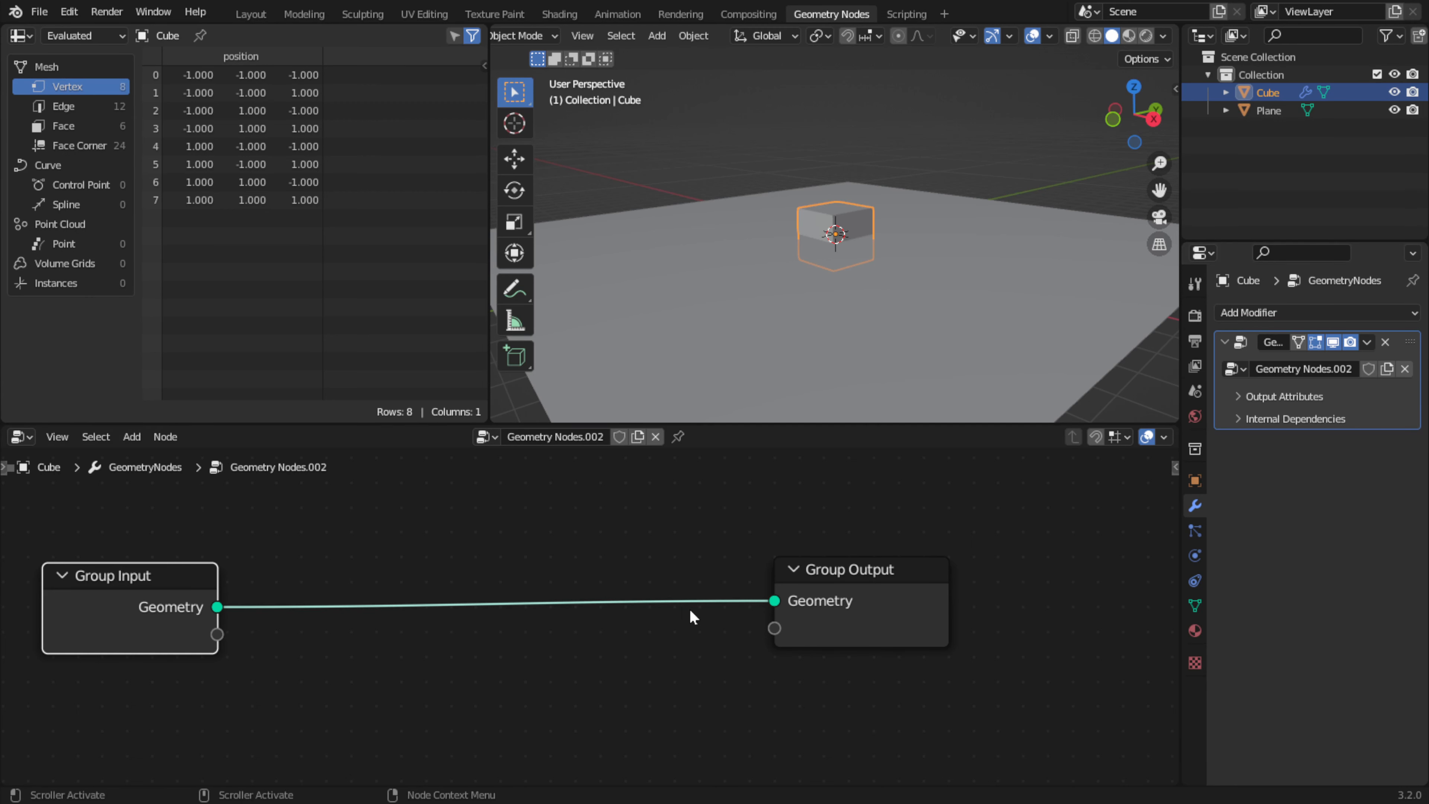
Add a Cylinder mesh primitive node feeding its Mesh into the Group Output geometry, and move Group Output farther away
{"action": "left_click", "coordinate": [131, 437]}
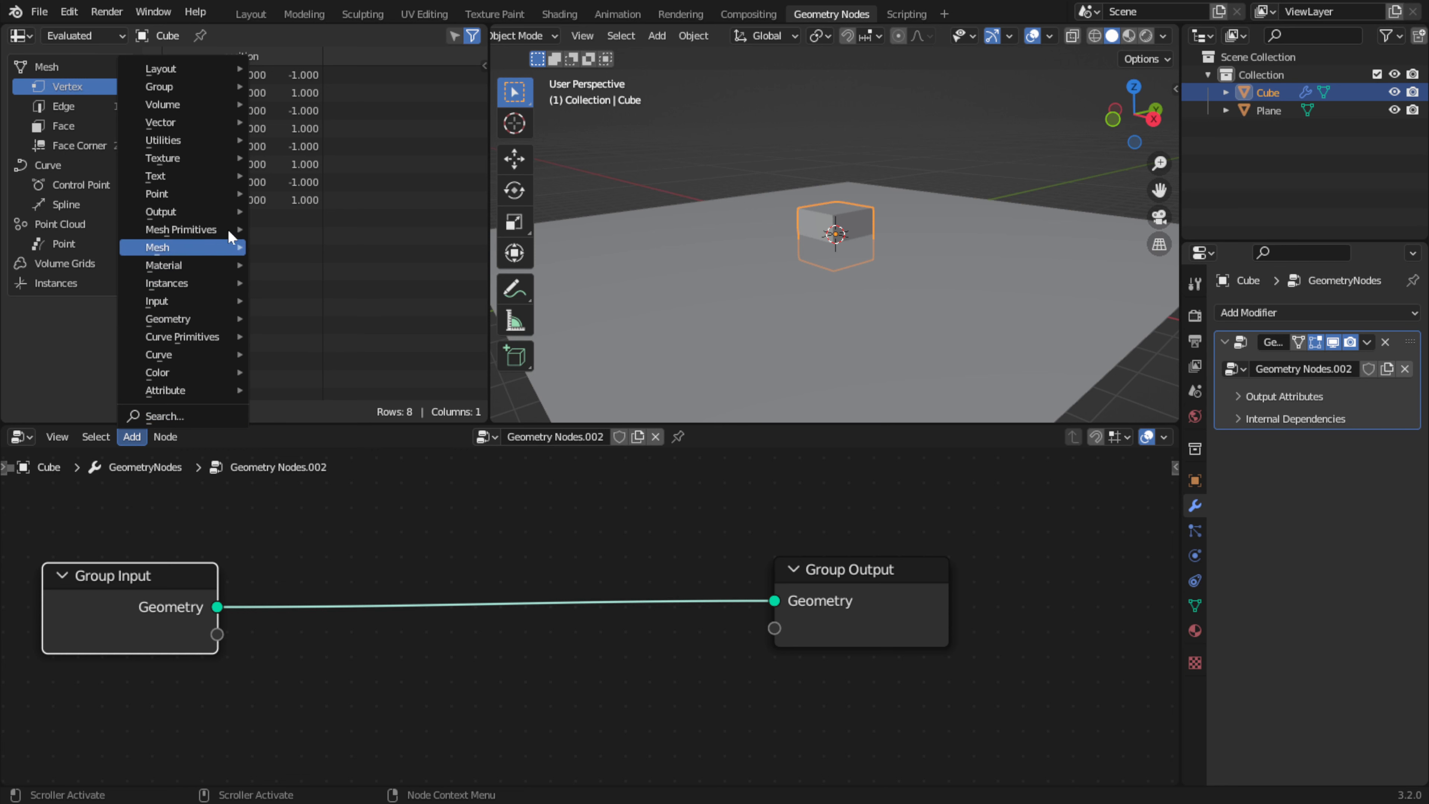
{"action": "mouse_move", "coordinate": [185, 230]}
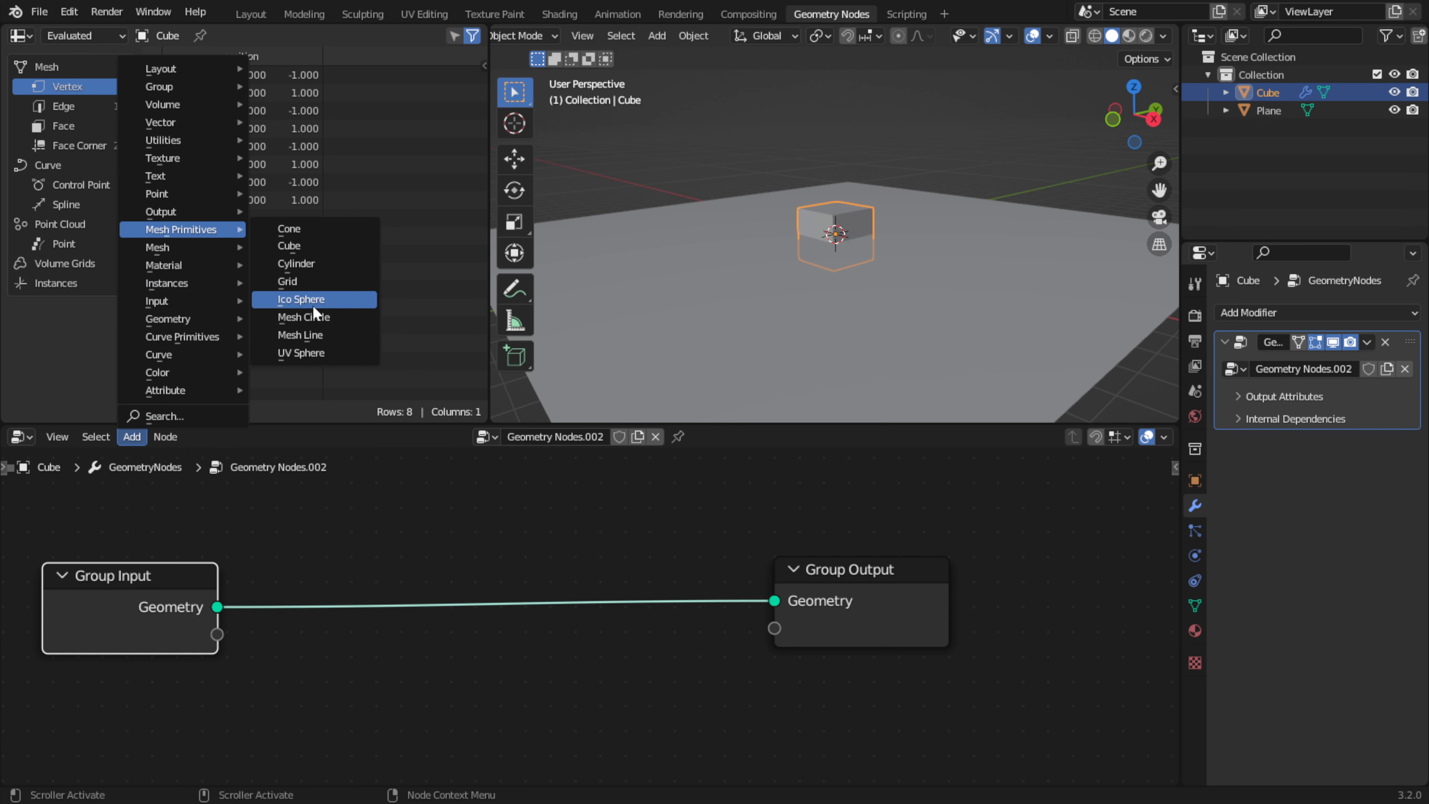
{"action": "left_click", "coordinate": [325, 267]}
{"action": "left_click", "coordinate": [444, 507]}
{"action": "left_click_drag", "start_coordinate": [471, 538], "coordinate": [364, 598]}
{"action": "left_click_drag", "start_coordinate": [888, 615], "coordinate": [1029, 607]}
{"action": "scroll", "coordinate": [874, 261], "scroll_direction": "up", "scroll_amount": 8}
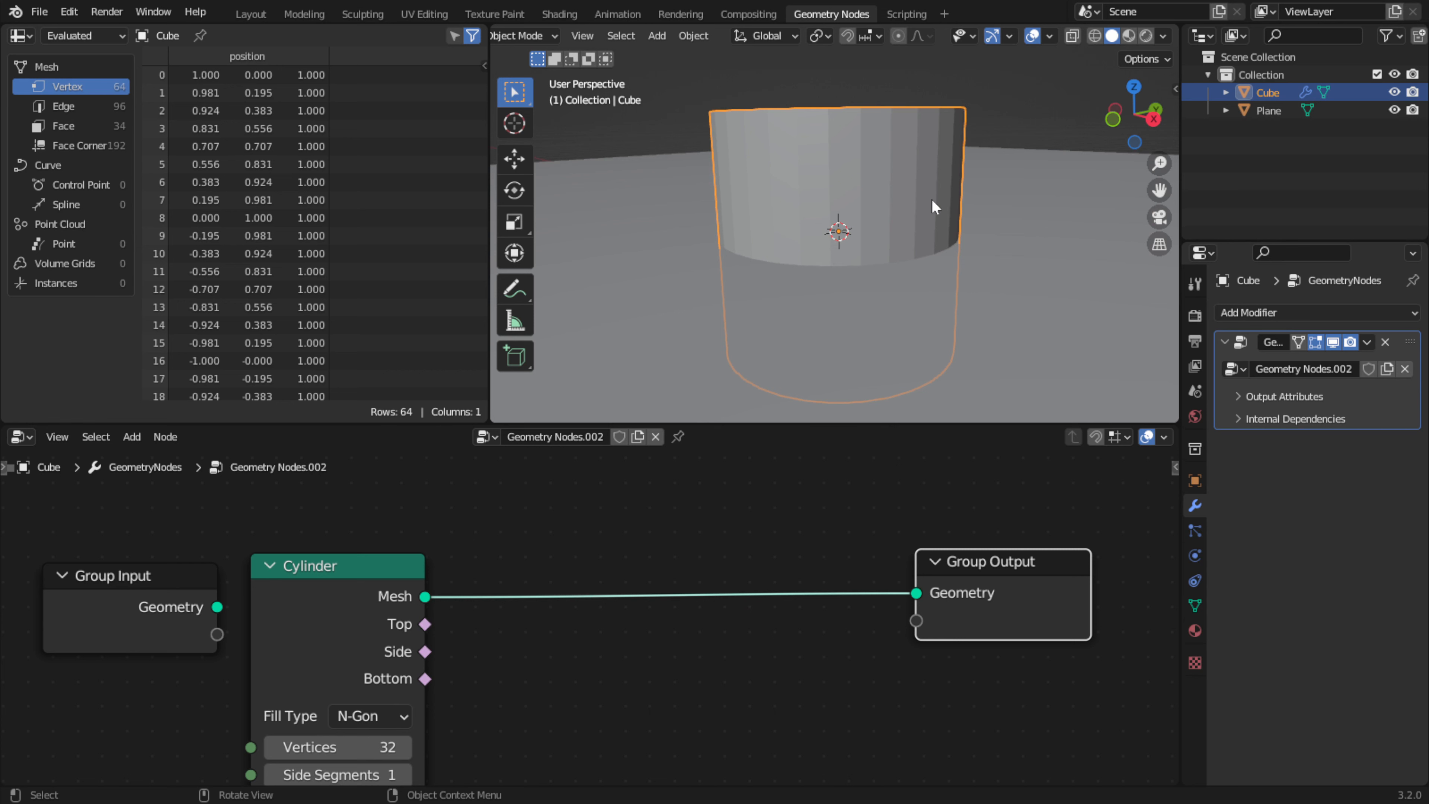
Set the Cylinder node's Vertices to 183
{"action": "middle_click_drag", "start_coordinate": [448, 694], "coordinate": [518, 530]}
{"action": "left_click_drag", "start_coordinate": [407, 588], "coordinate": [509, 520]}
{"action": "middle_click_drag", "start_coordinate": [620, 672], "coordinate": [530, 471]}
{"action": "scroll", "coordinate": [639, 648], "scroll_direction": "down", "scroll_amount": 2}
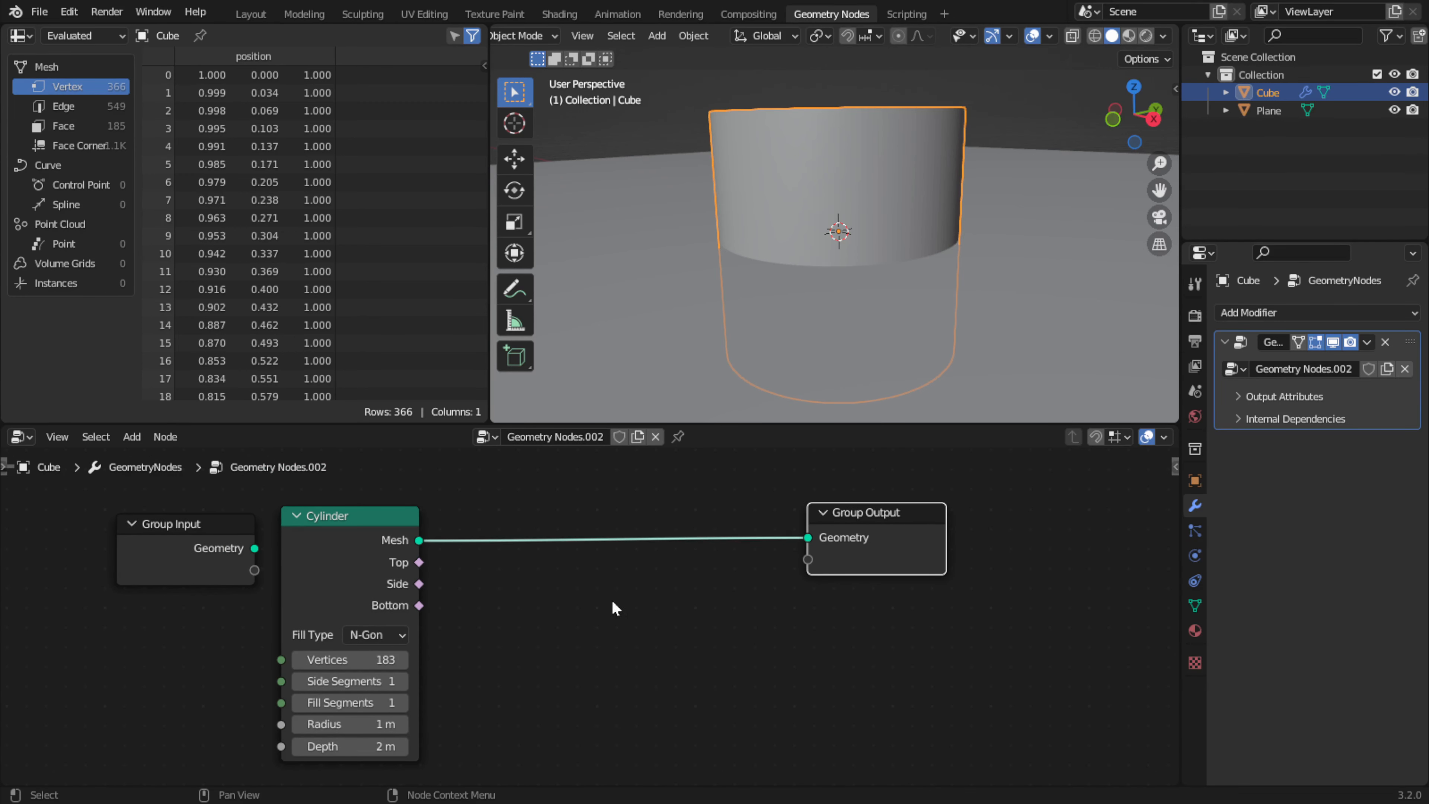
Create a new material for the cube object and set its Metallic to 1.000
{"action": "left_click", "coordinate": [1194, 632]}
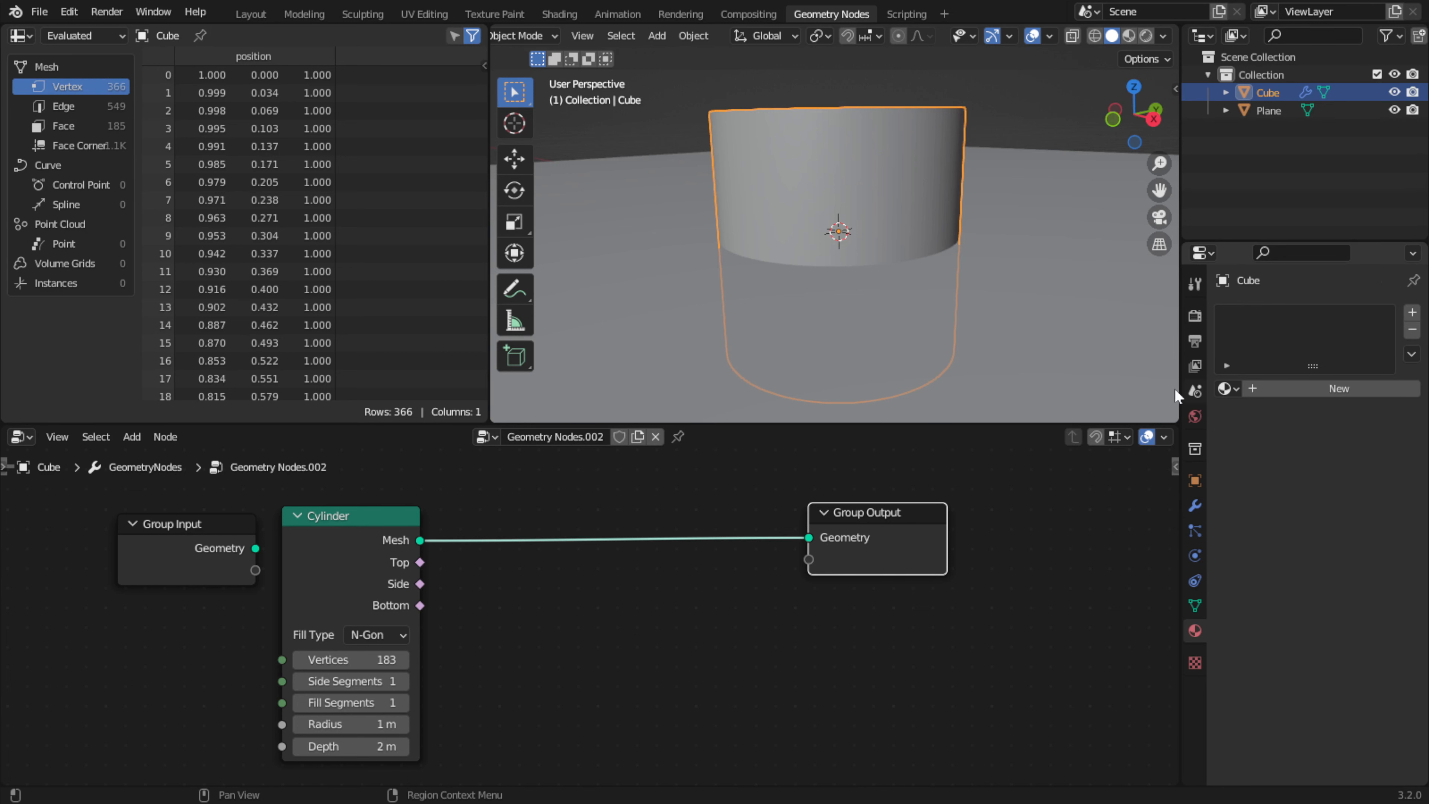
{"action": "left_click", "coordinate": [1323, 388]}
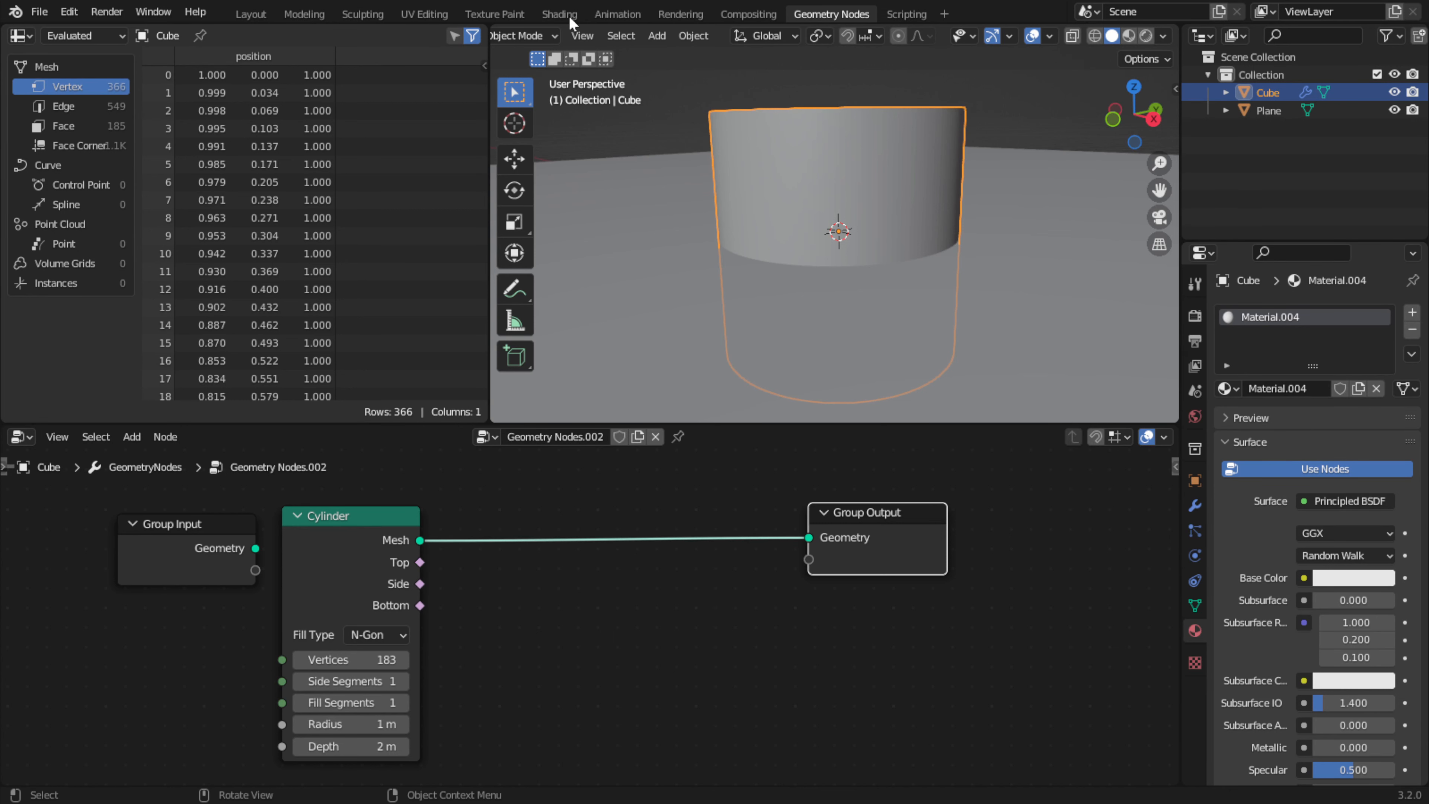
{"action": "scroll", "coordinate": [1341, 318], "scroll_direction": "down", "scroll_amount": 3}
{"action": "scroll", "coordinate": [1309, 408], "scroll_direction": "up", "scroll_amount": 2}
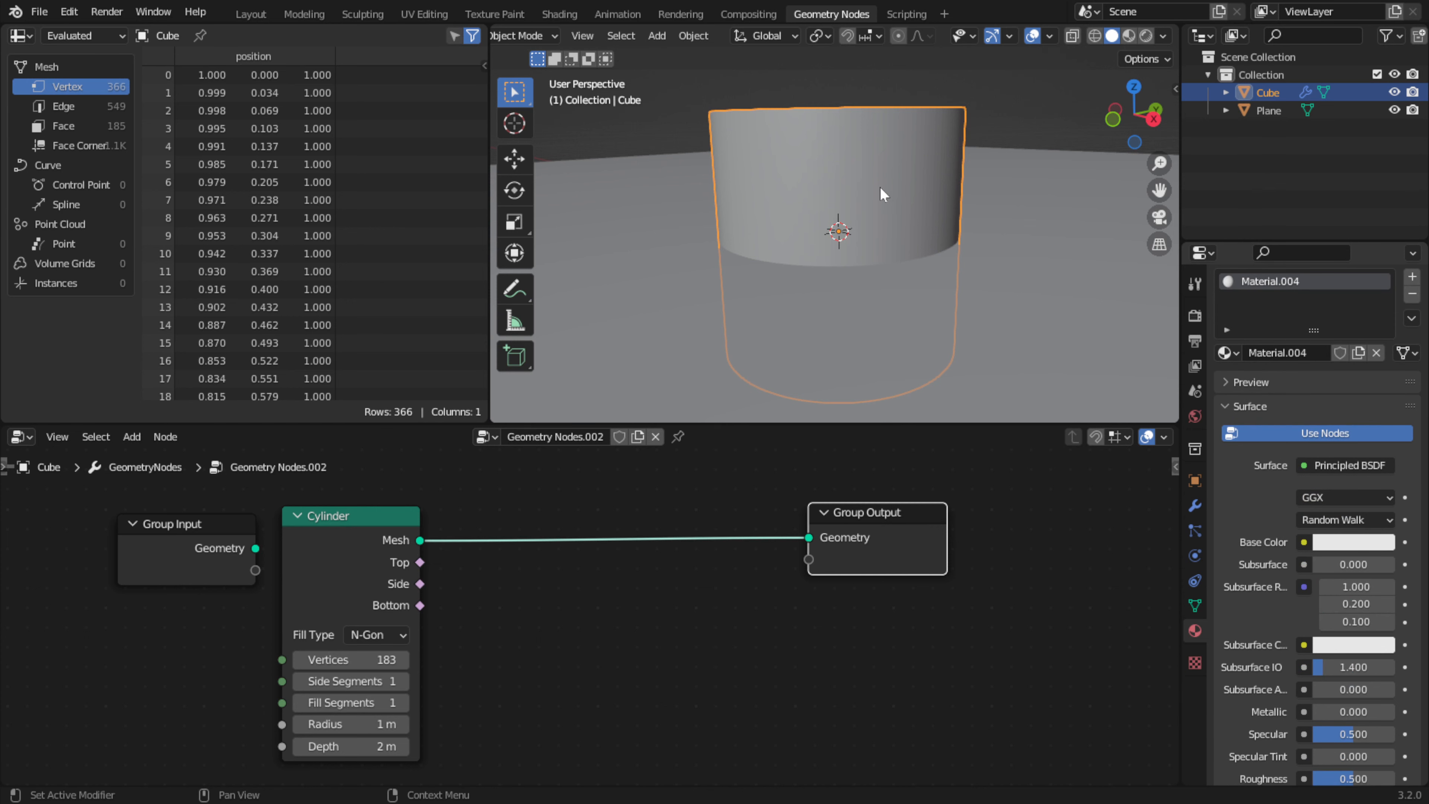
{"action": "scroll", "coordinate": [1344, 500], "scroll_direction": "down", "scroll_amount": 15}
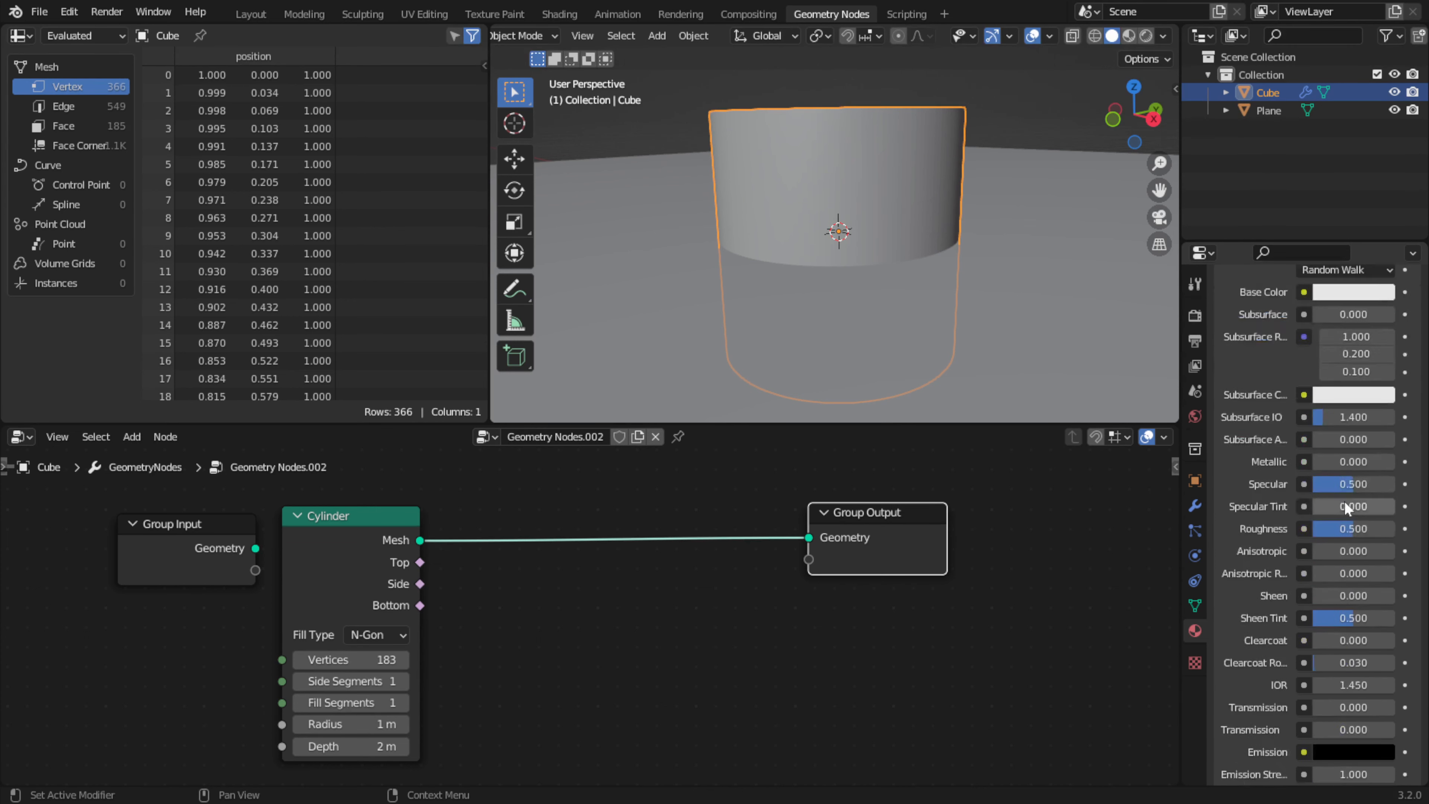
{"action": "left_click_drag", "start_coordinate": [1324, 325], "coordinate": [1394, 326]}
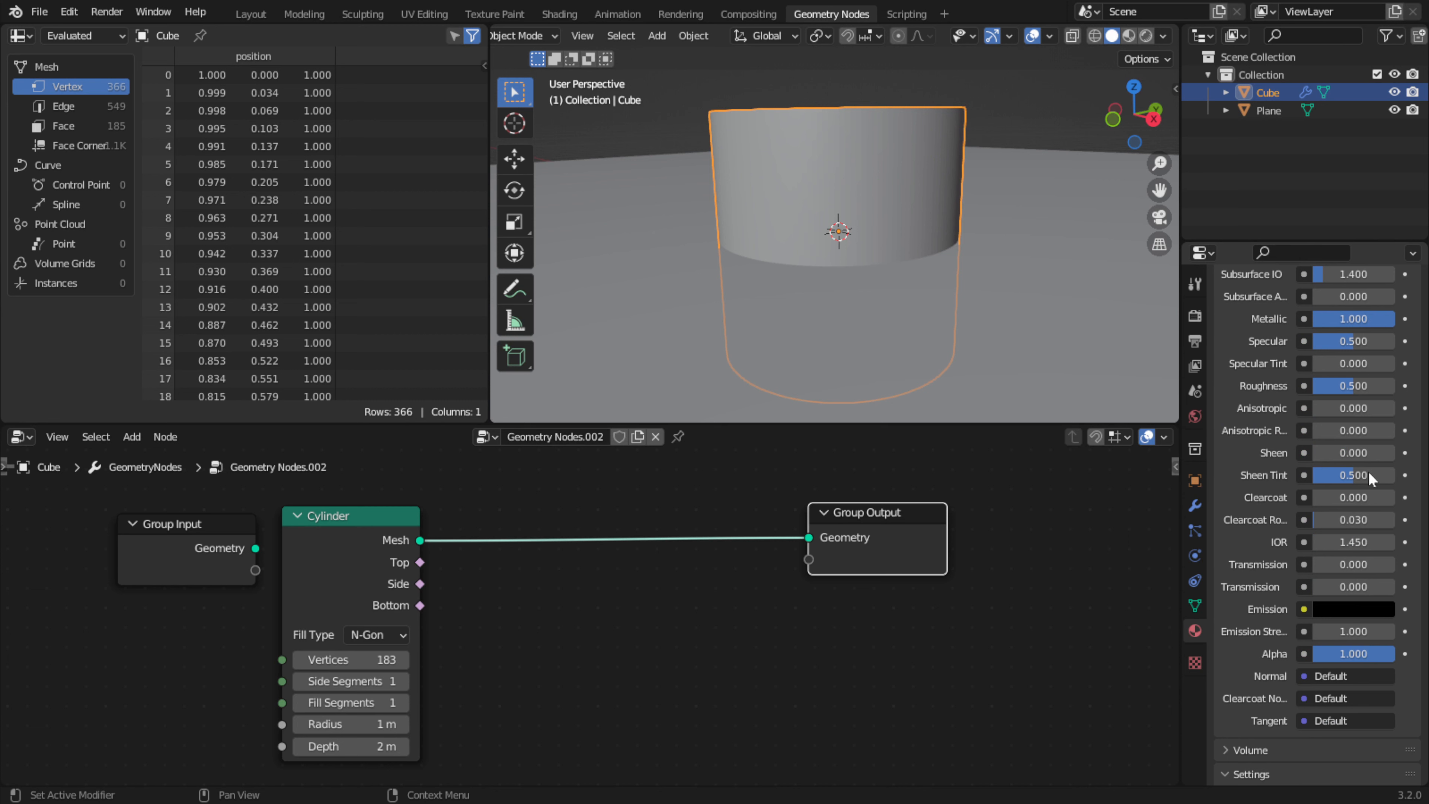
Set the new metallic material's Roughness to 0.000
{"action": "left_click", "coordinate": [1322, 390]}
{"action": "left_click", "coordinate": [1258, 390]}
{"action": "left_click_drag", "start_coordinate": [1373, 390], "coordinate": [1328, 389]}
{"action": "scroll", "coordinate": [1331, 331], "scroll_direction": "up", "scroll_amount": 5}
{"action": "scroll", "coordinate": [1332, 331], "scroll_direction": "up", "scroll_amount": 6}
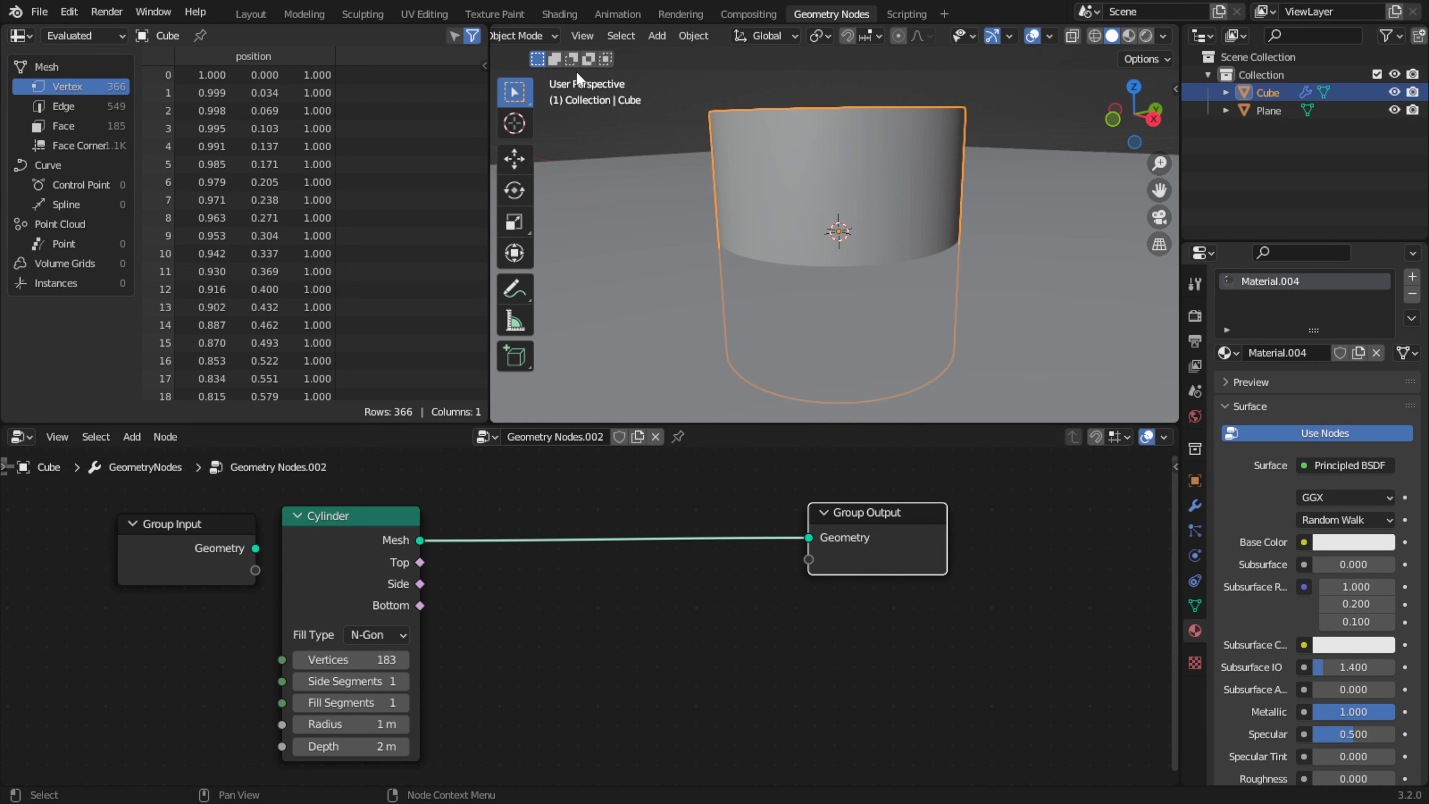
In the Shading workspace, add a second material slot to the cube and create a new material in it
{"action": "left_click", "coordinate": [559, 14]}
{"action": "scroll", "coordinate": [764, 589], "scroll_direction": "up", "scroll_amount": 2}
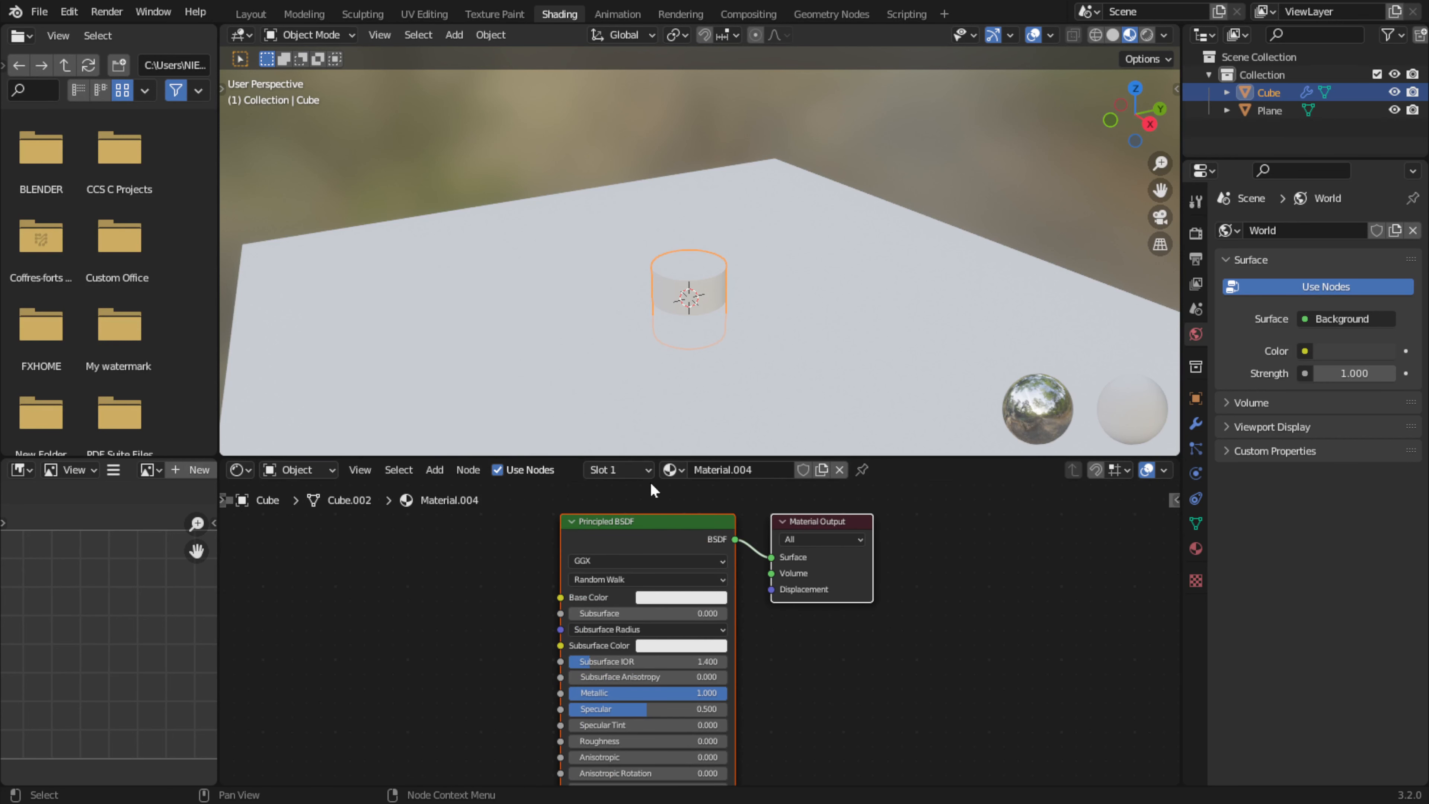
{"action": "left_click", "coordinate": [618, 469]}
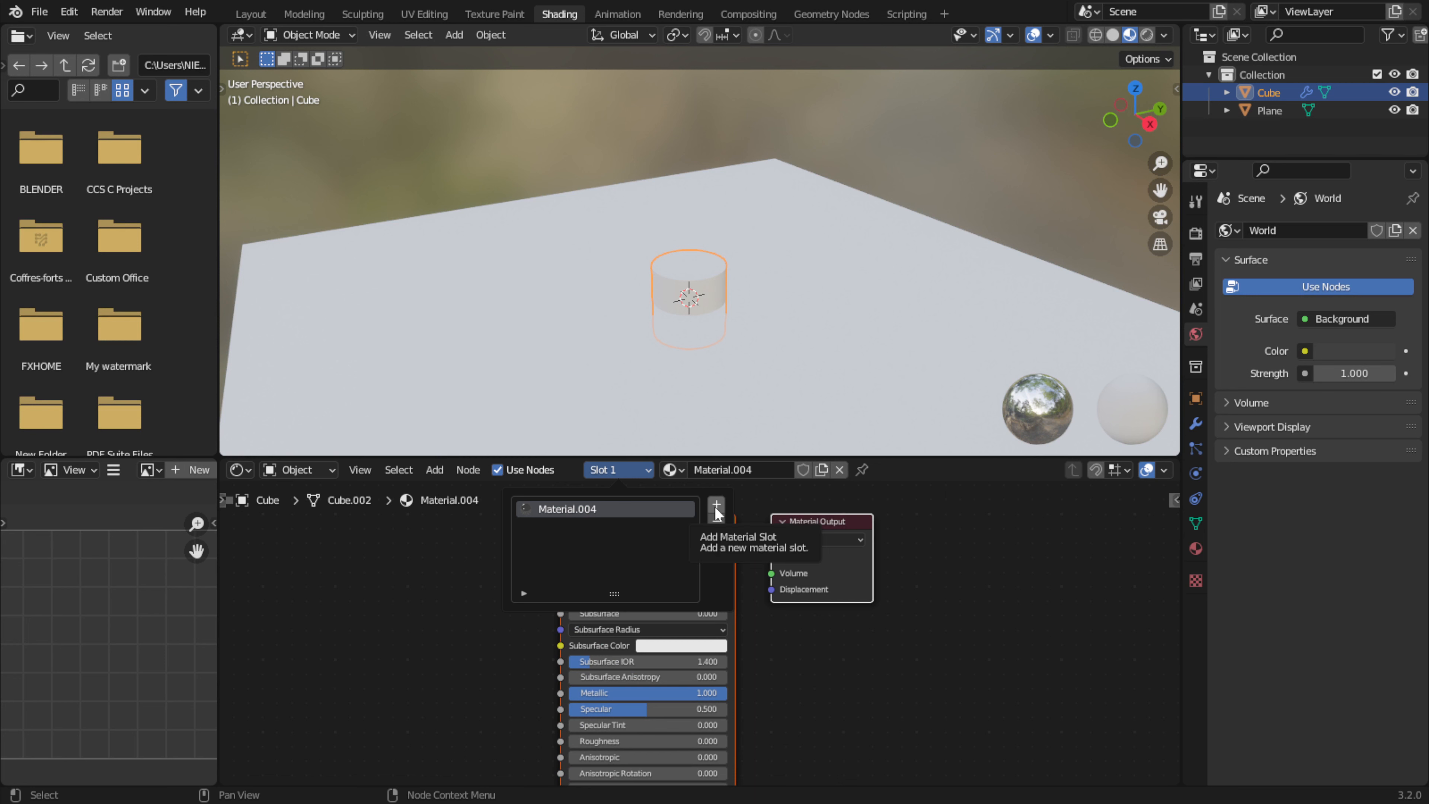
{"action": "left_click", "coordinate": [716, 507]}
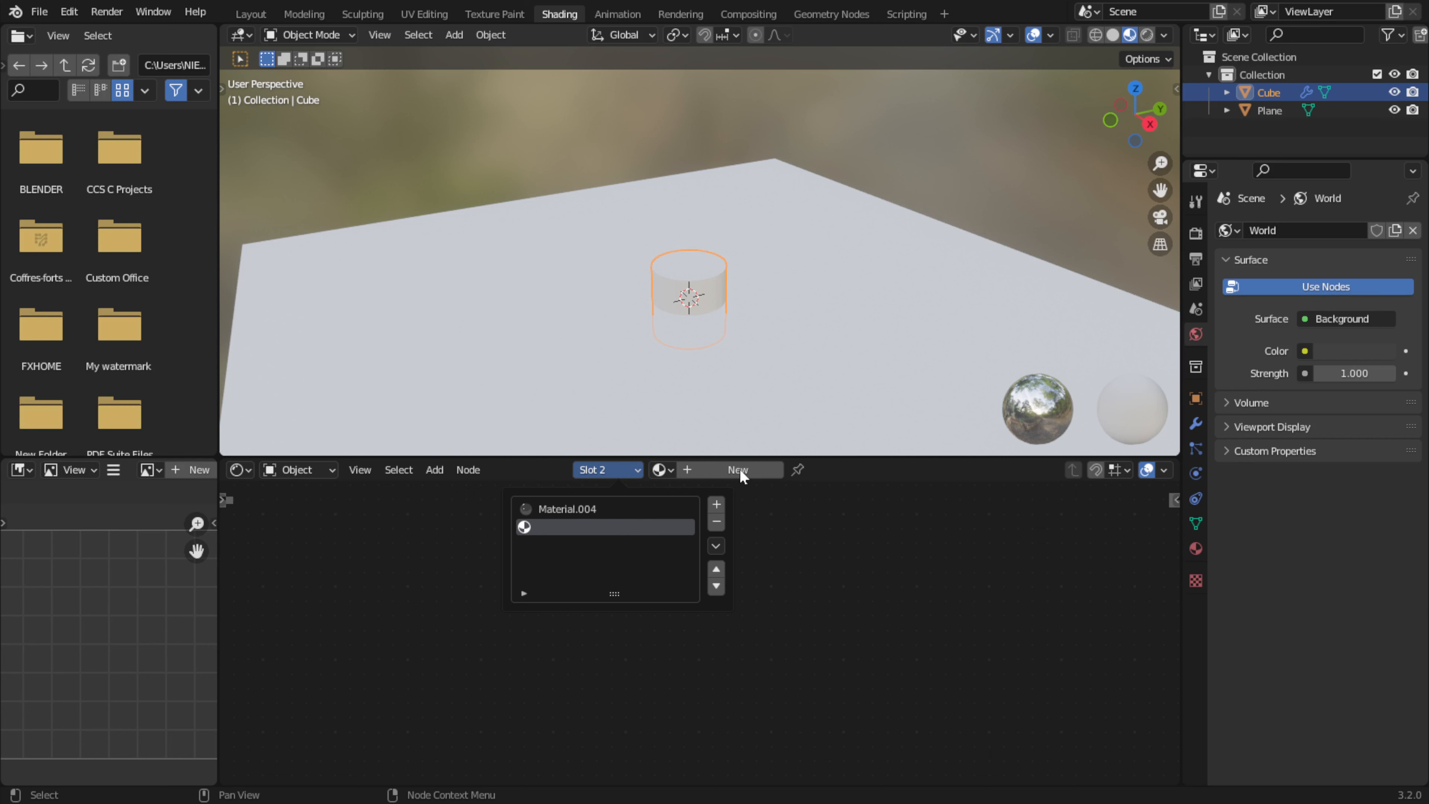
{"action": "left_click", "coordinate": [718, 470]}
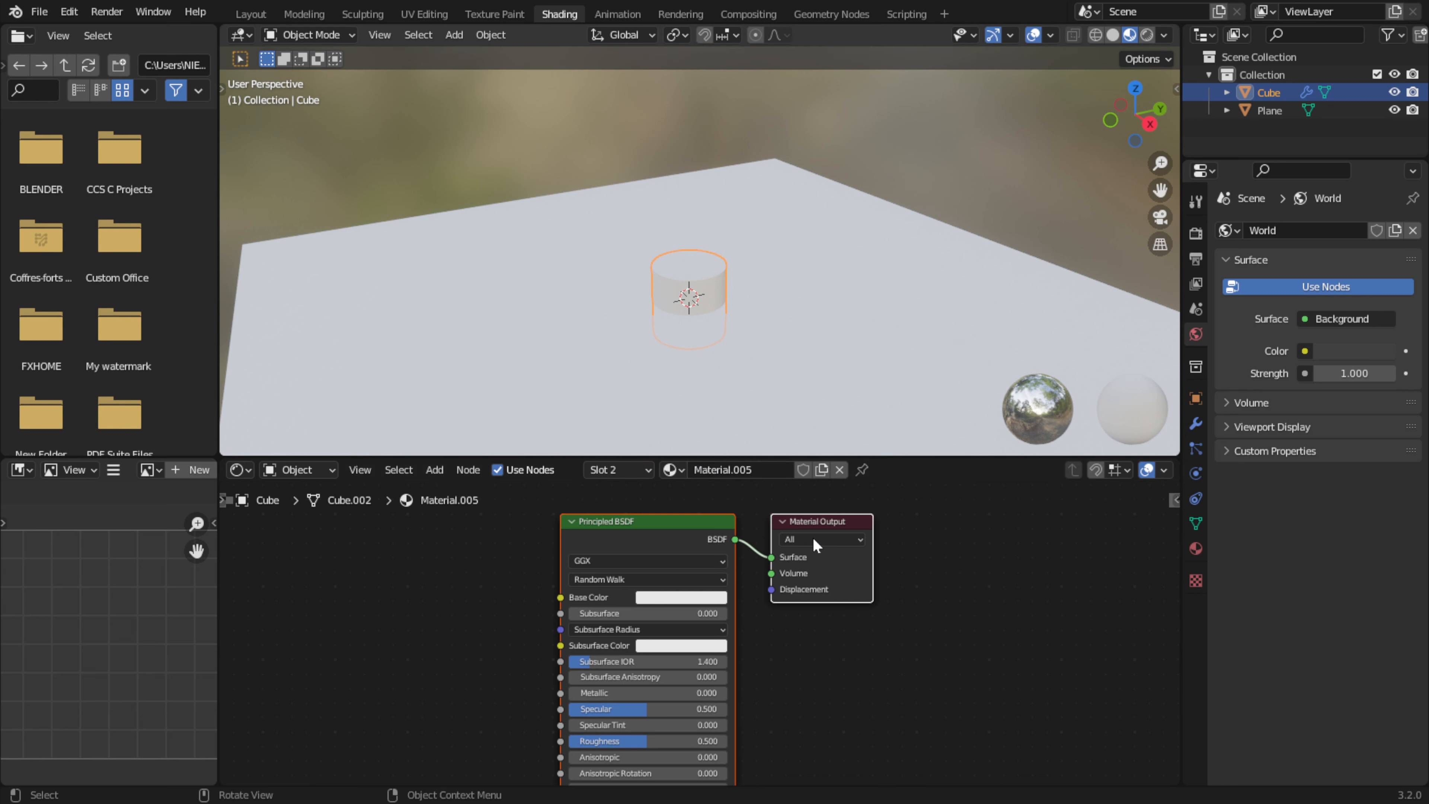
{"action": "left_click", "coordinate": [645, 472]}
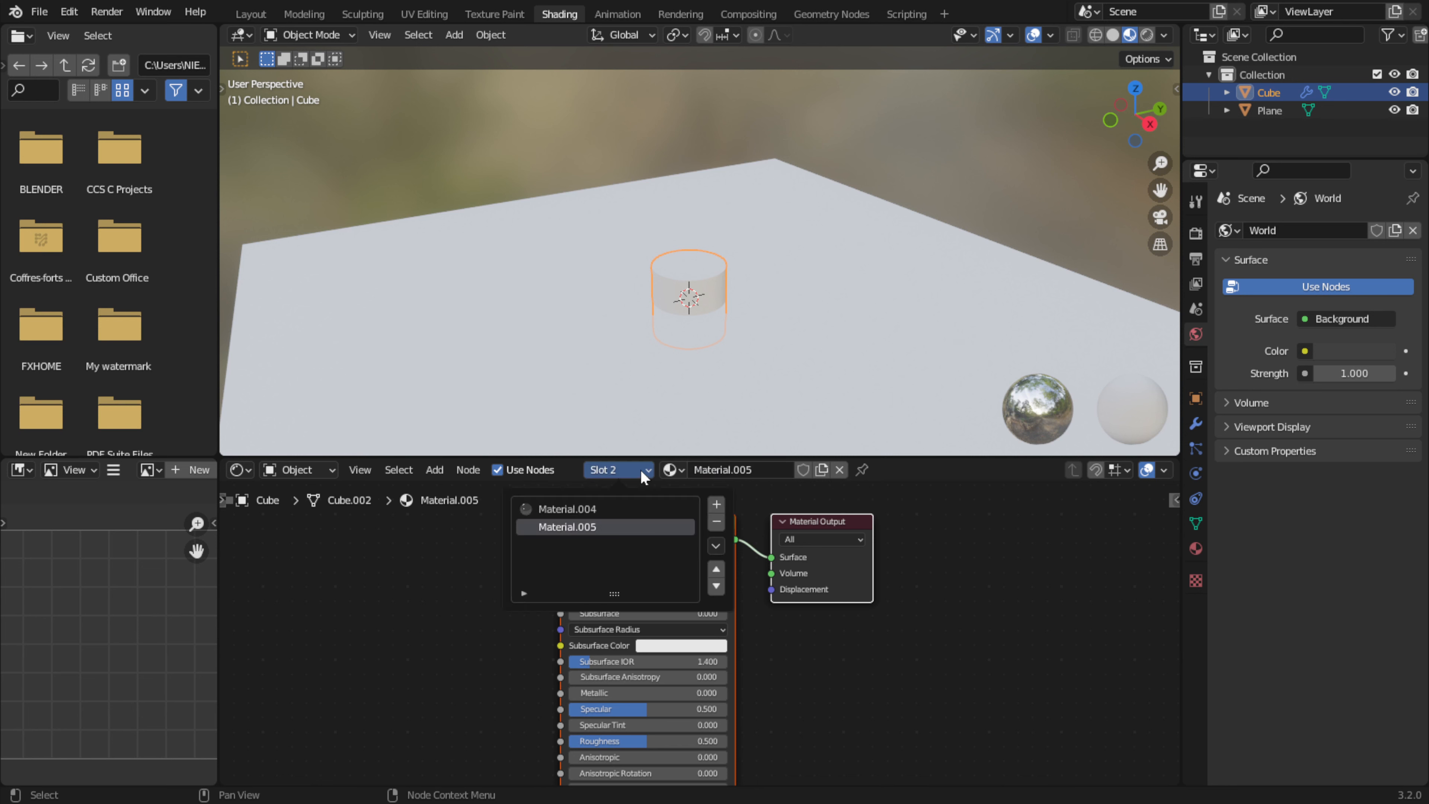
{"action": "left_click", "coordinate": [670, 471]}
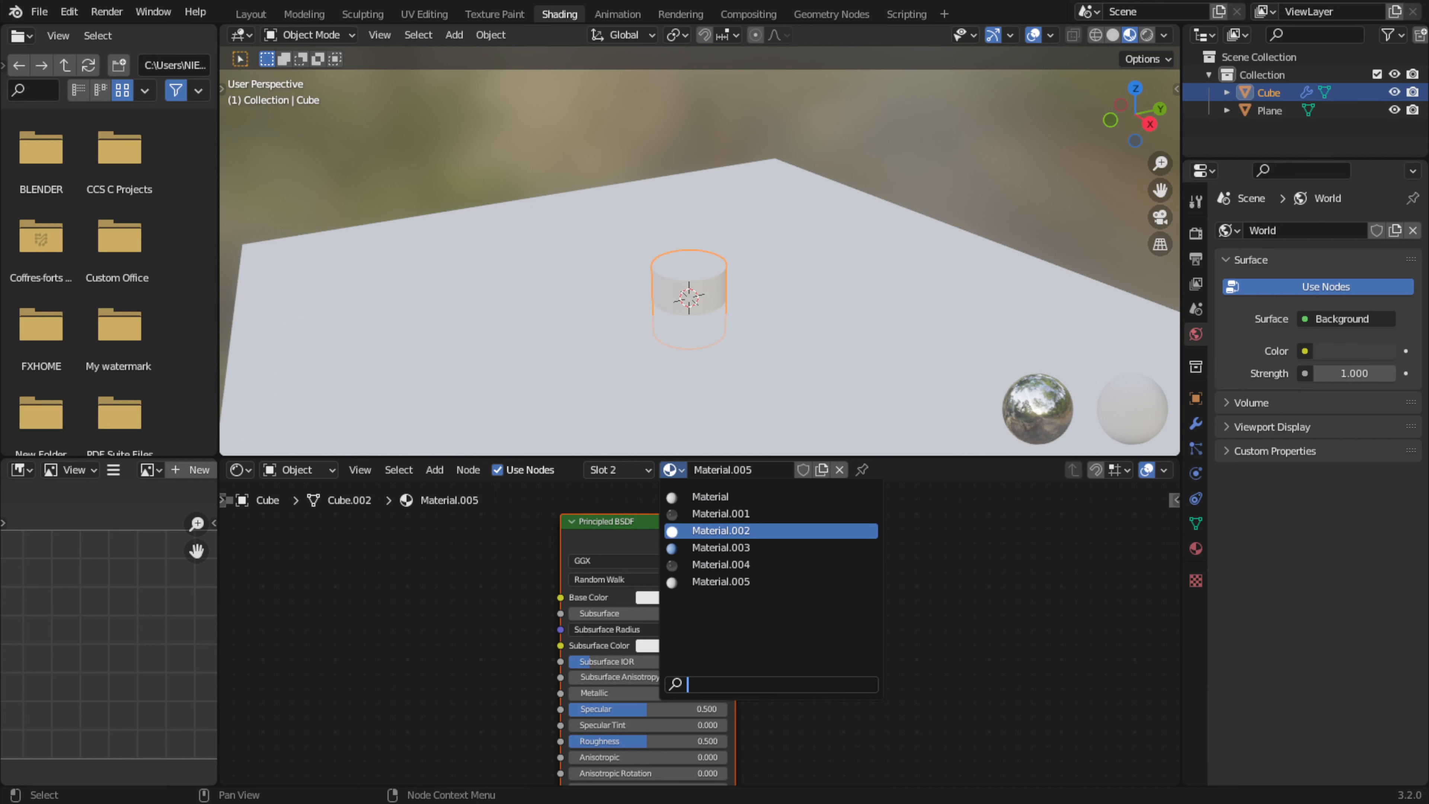
{"action": "key", "text": "Up"}
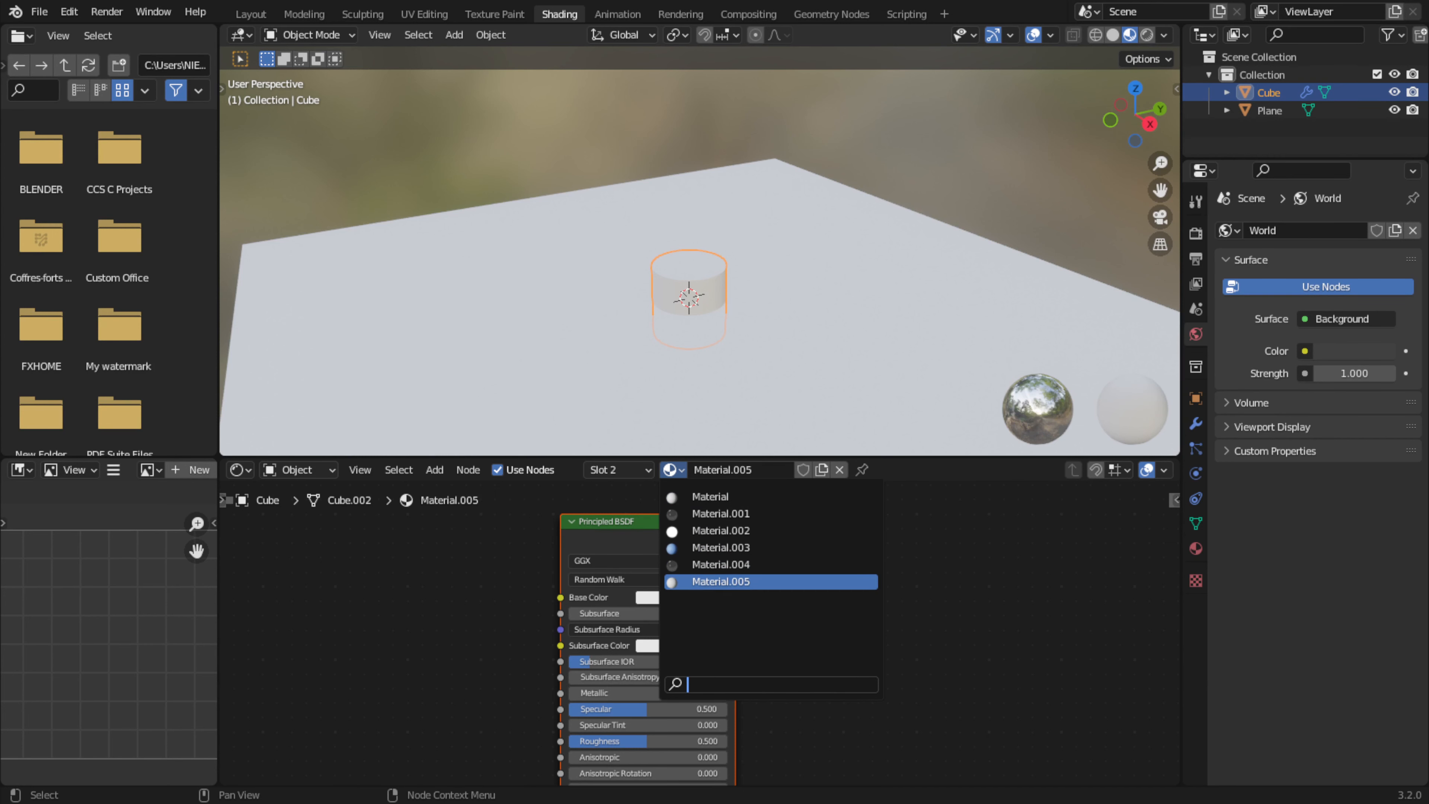
{"action": "key", "text": "Up"}
{"action": "key", "text": "Escape"}
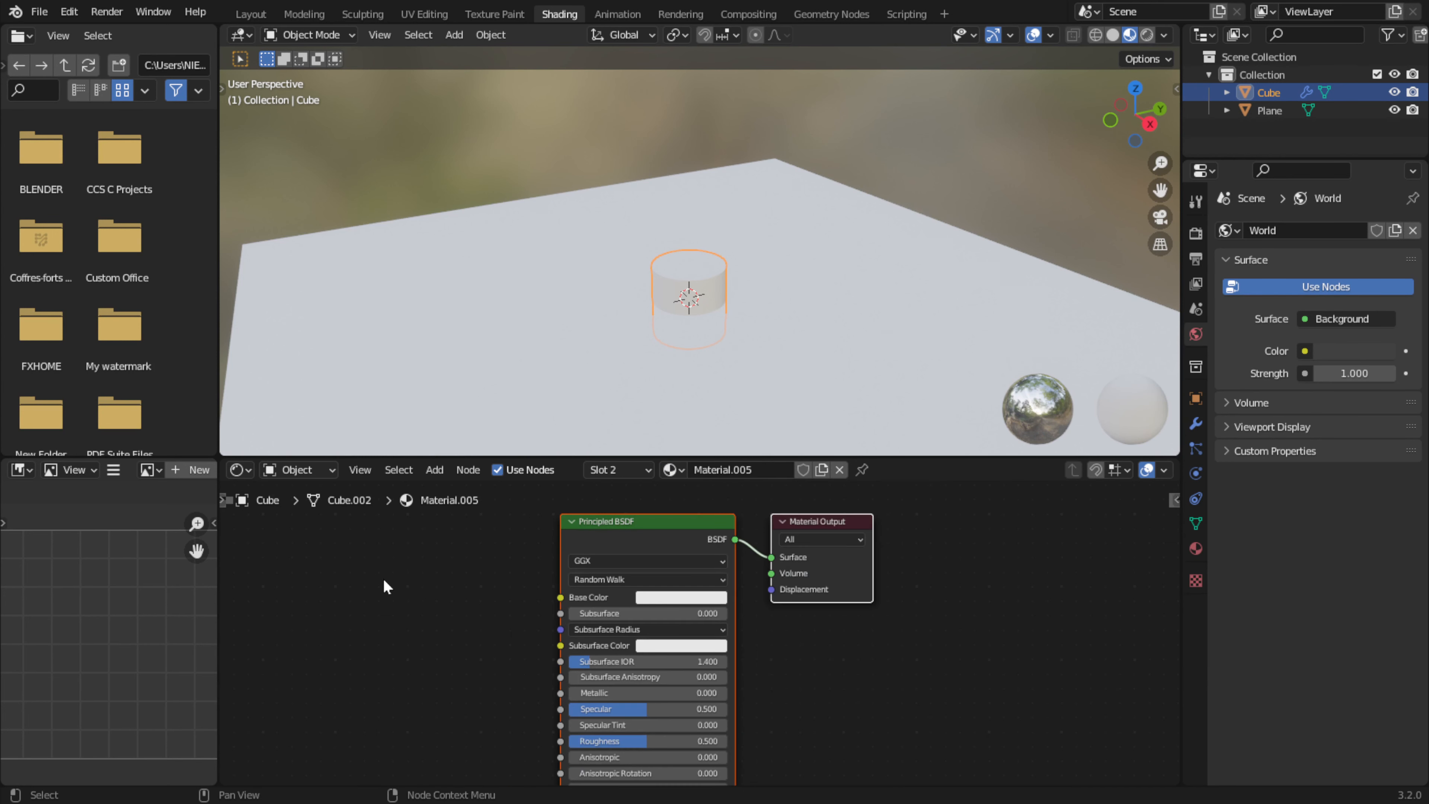
Replace the second material's Principled BSDF with an Emission shader of Strength 19.200 linked to Surface, and show the render settings
{"action": "scroll", "coordinate": [383, 578], "scroll_direction": "up", "scroll_amount": 2}
{"action": "key", "text": "x"}
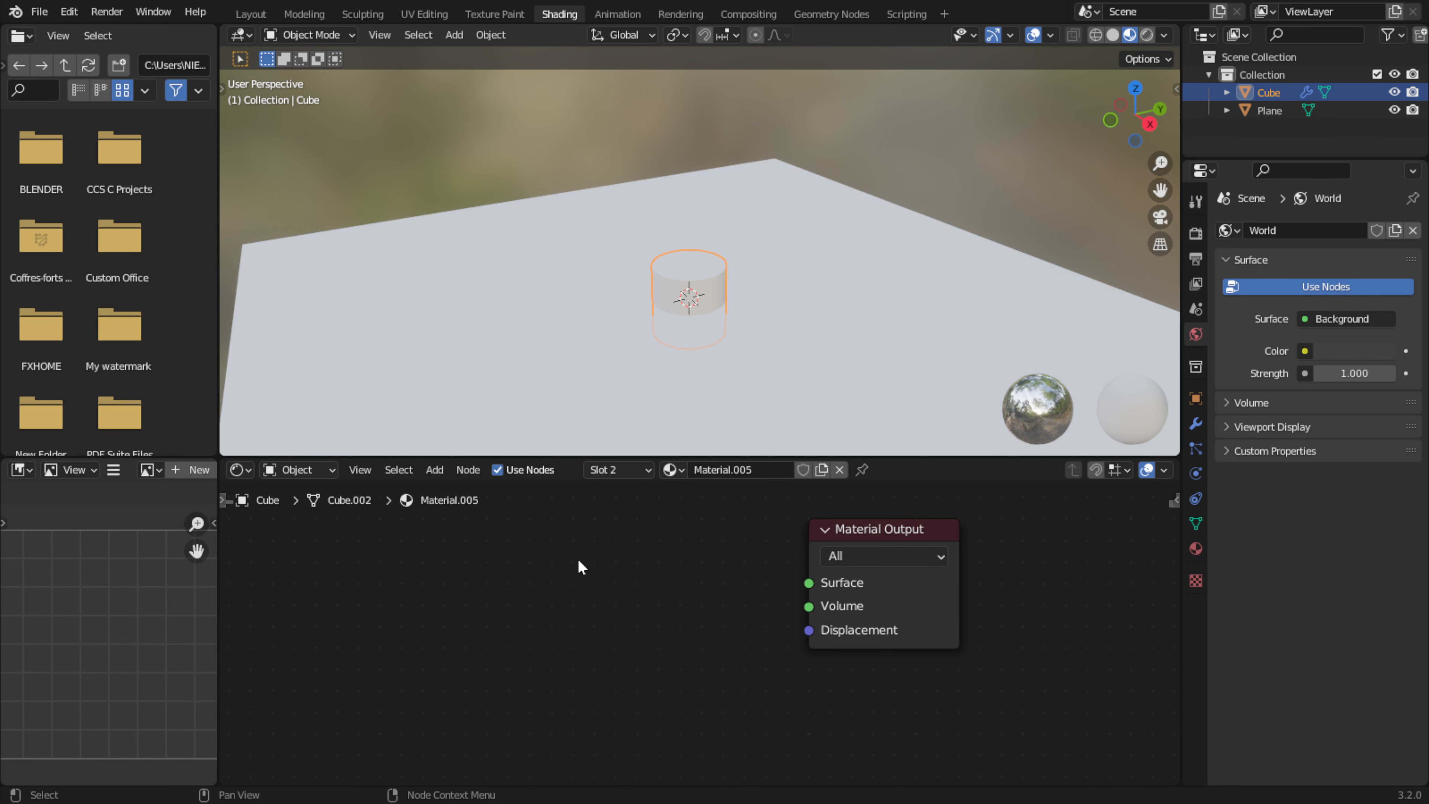
{"action": "left_click", "coordinate": [436, 471]}
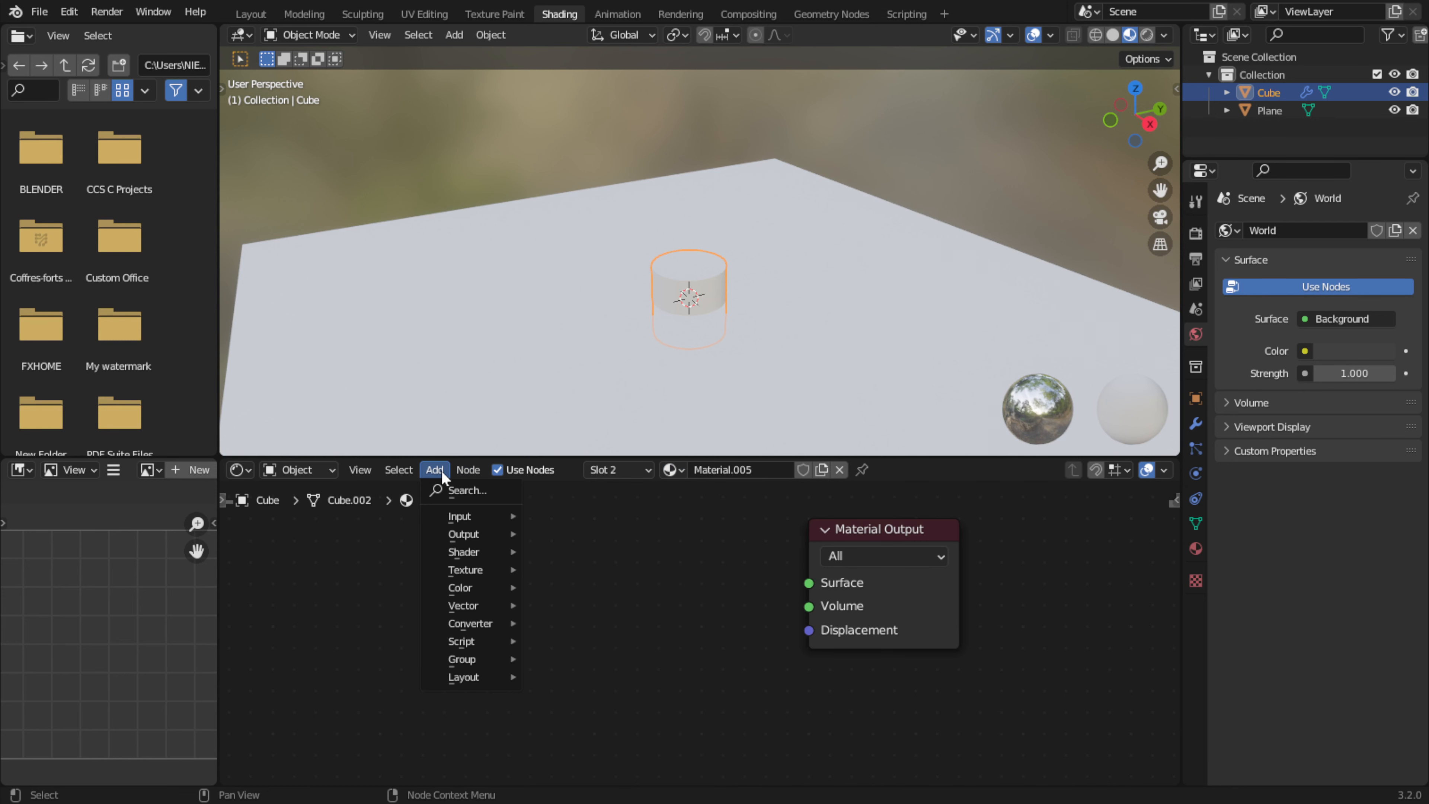
{"action": "mouse_move", "coordinate": [495, 551]}
{"action": "left_click", "coordinate": [557, 326]}
{"action": "left_click", "coordinate": [693, 602]}
{"action": "left_click_drag", "start_coordinate": [699, 593], "coordinate": [809, 583]}
{"action": "left_click_drag", "start_coordinate": [625, 642], "coordinate": [658, 643]}
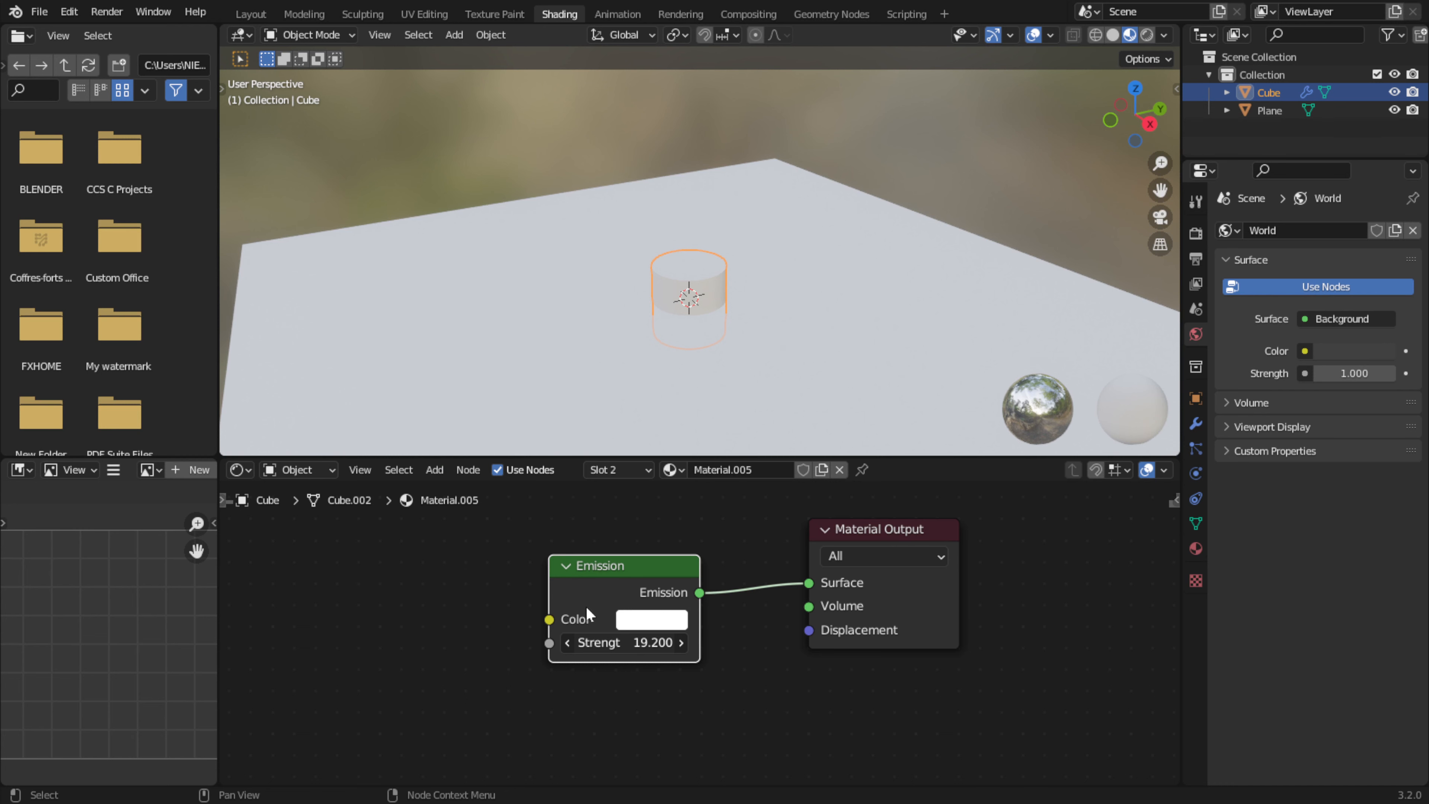
{"action": "left_click", "coordinate": [1196, 234]}
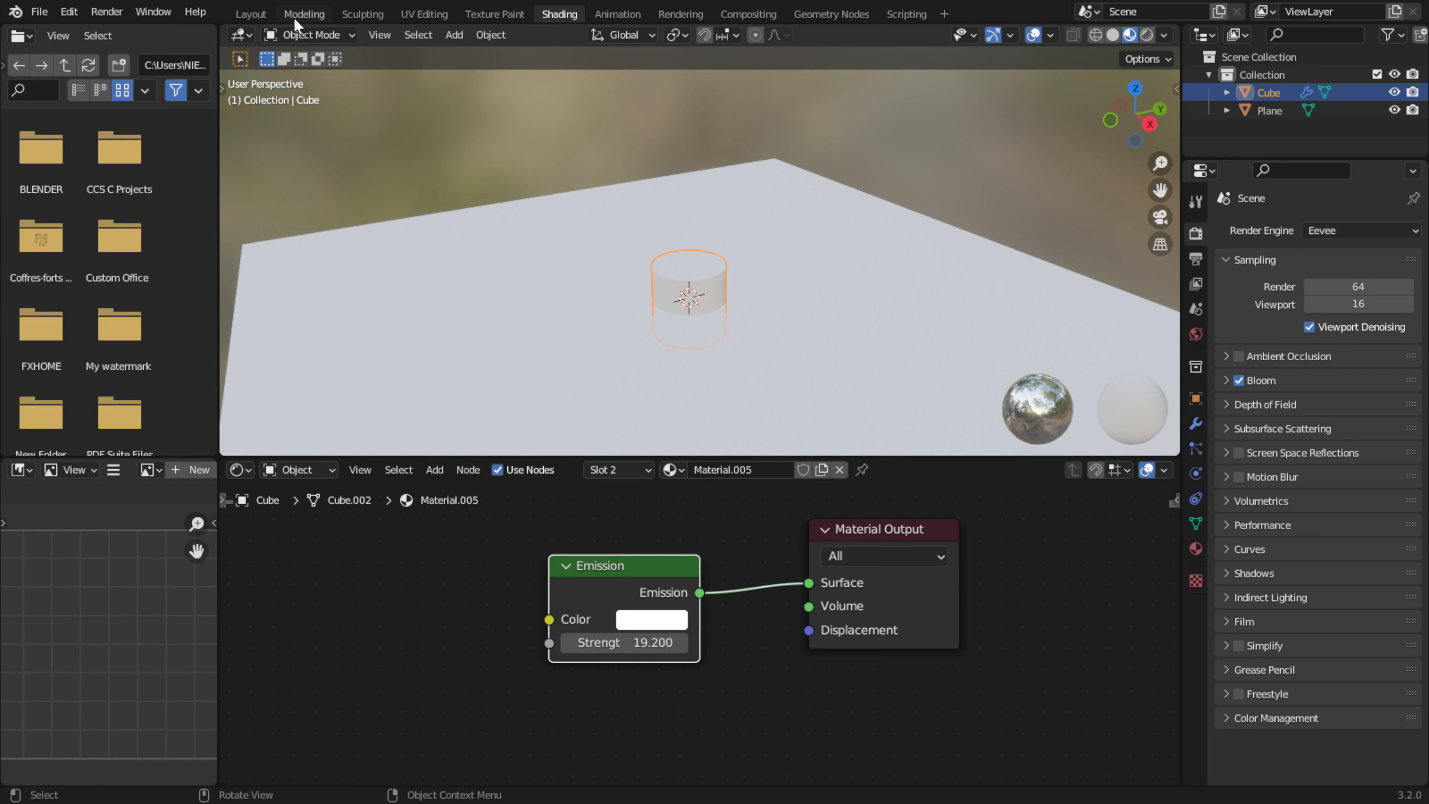
In the Geometry Nodes workspace, add a Material input node beside the Cylinder node and try linking it to the Group Output
{"action": "left_click", "coordinate": [818, 12]}
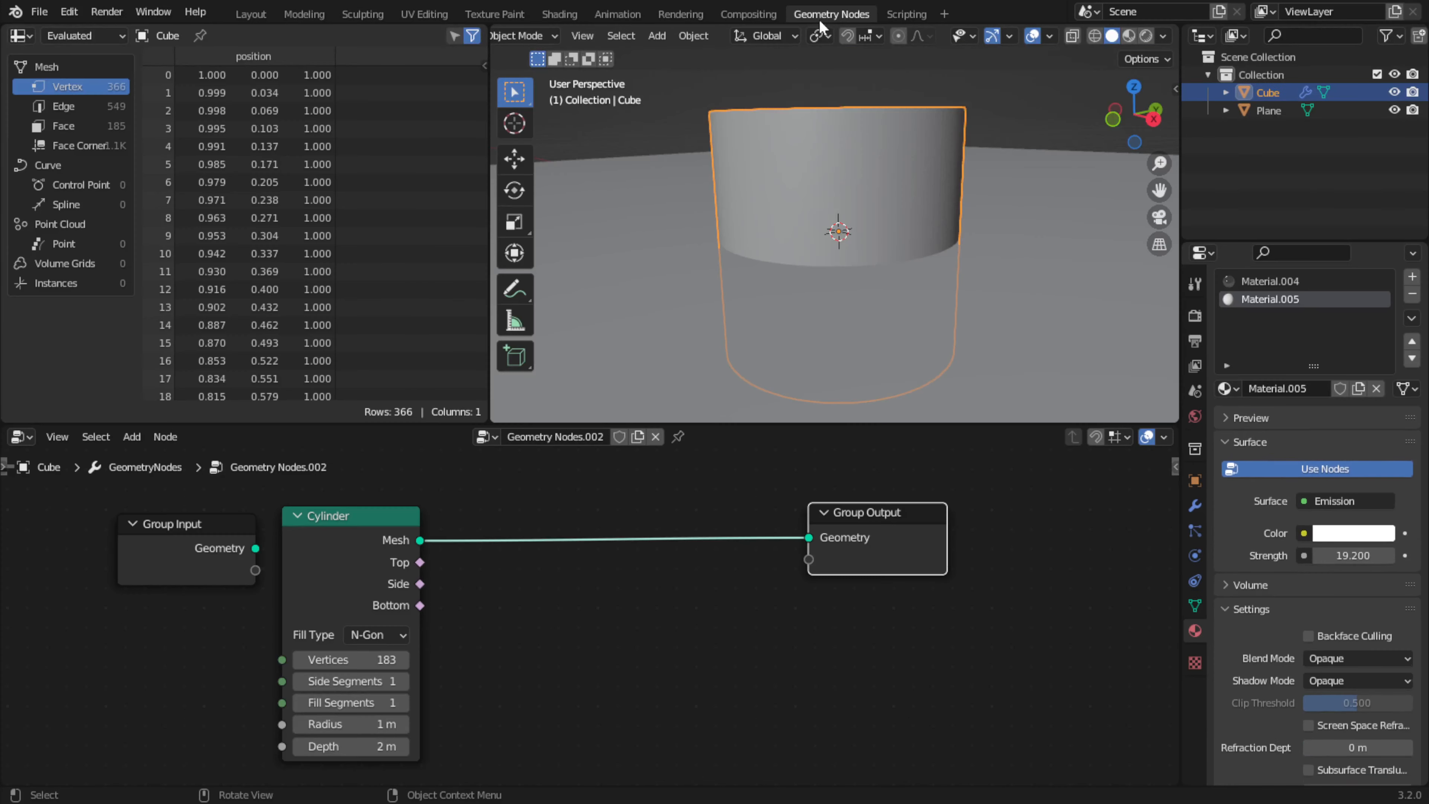
{"action": "scroll", "coordinate": [801, 283], "scroll_direction": "down", "scroll_amount": 3}
{"action": "scroll", "coordinate": [809, 291], "scroll_direction": "down", "scroll_amount": 3}
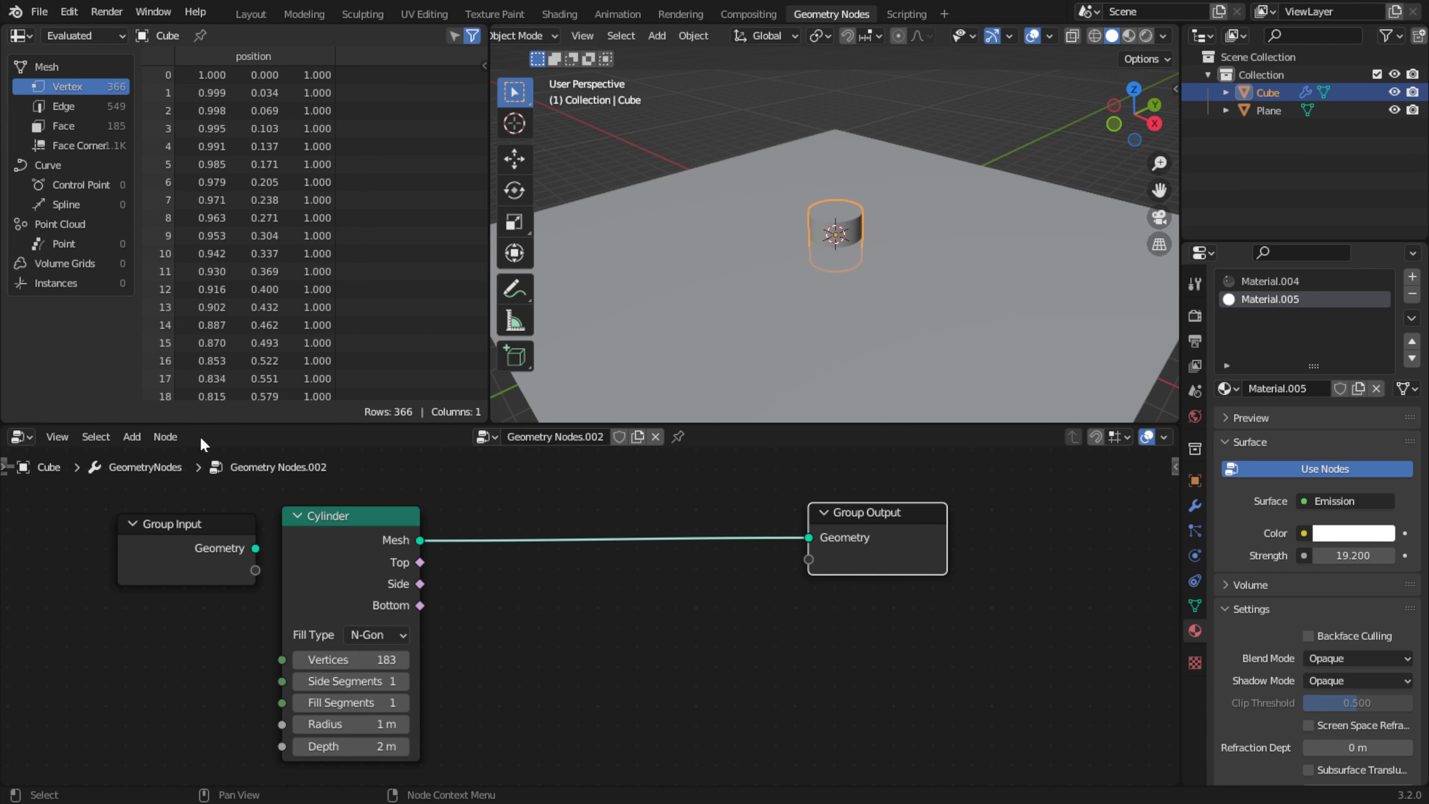
{"action": "left_click", "coordinate": [132, 434]}
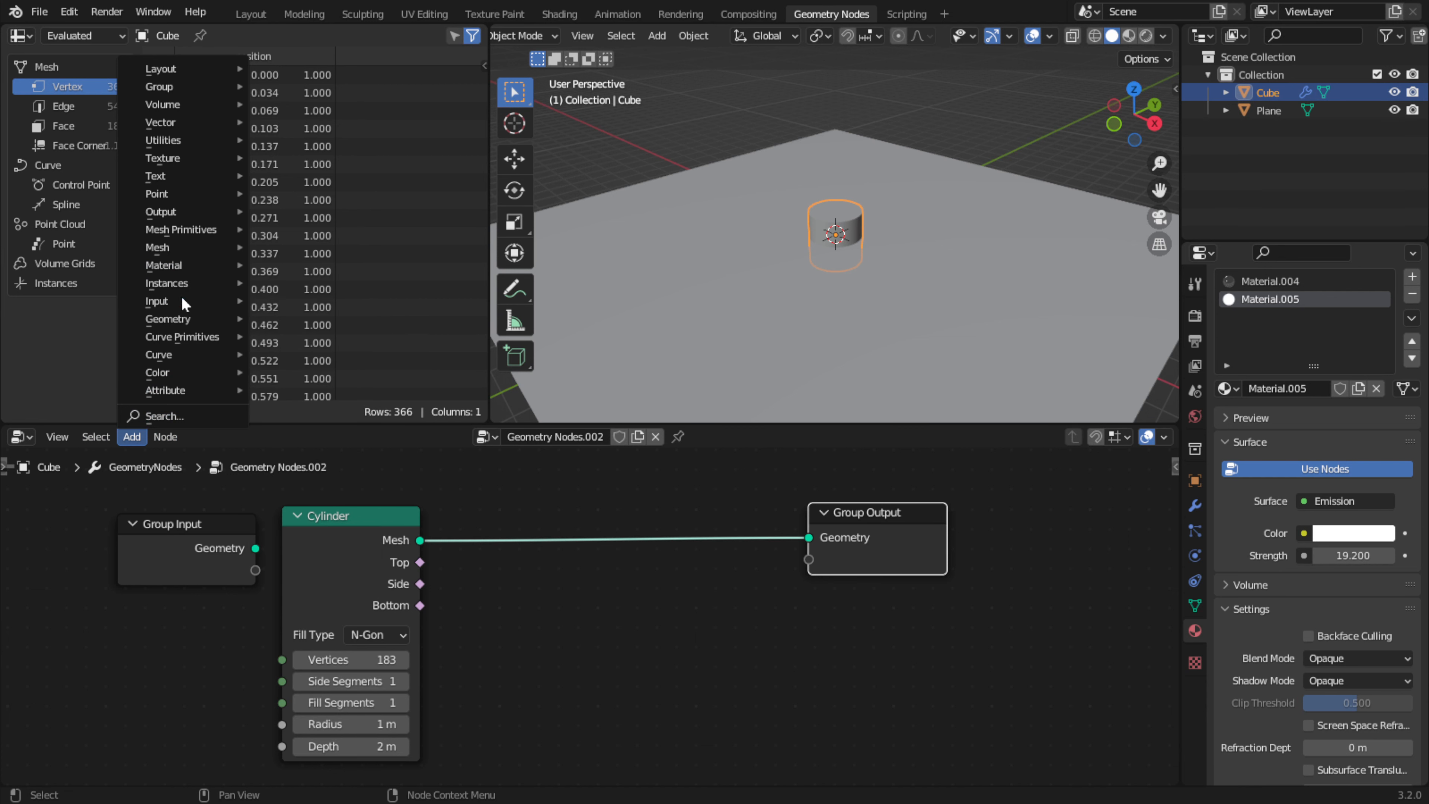
{"action": "mouse_move", "coordinate": [176, 305]}
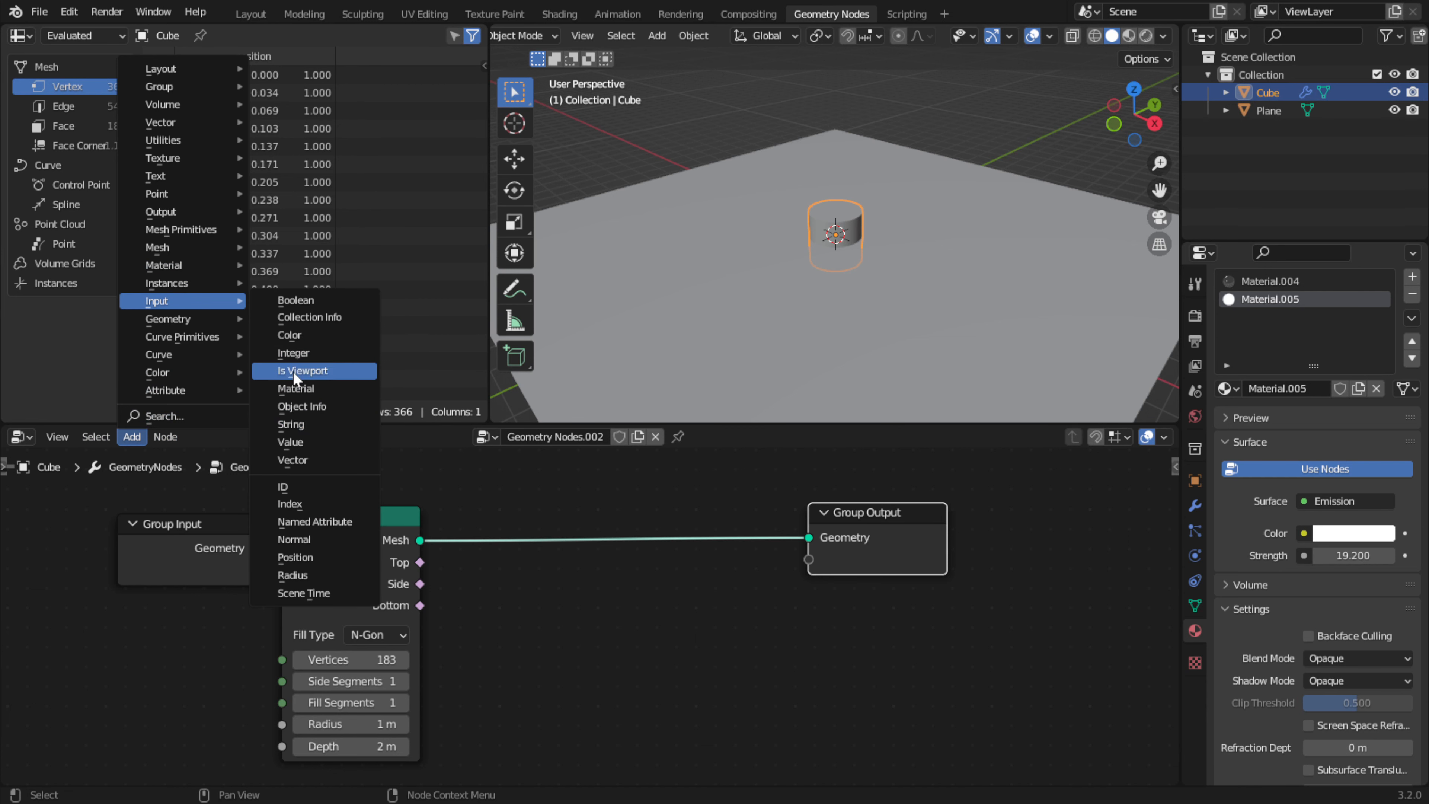
{"action": "left_click", "coordinate": [335, 385]}
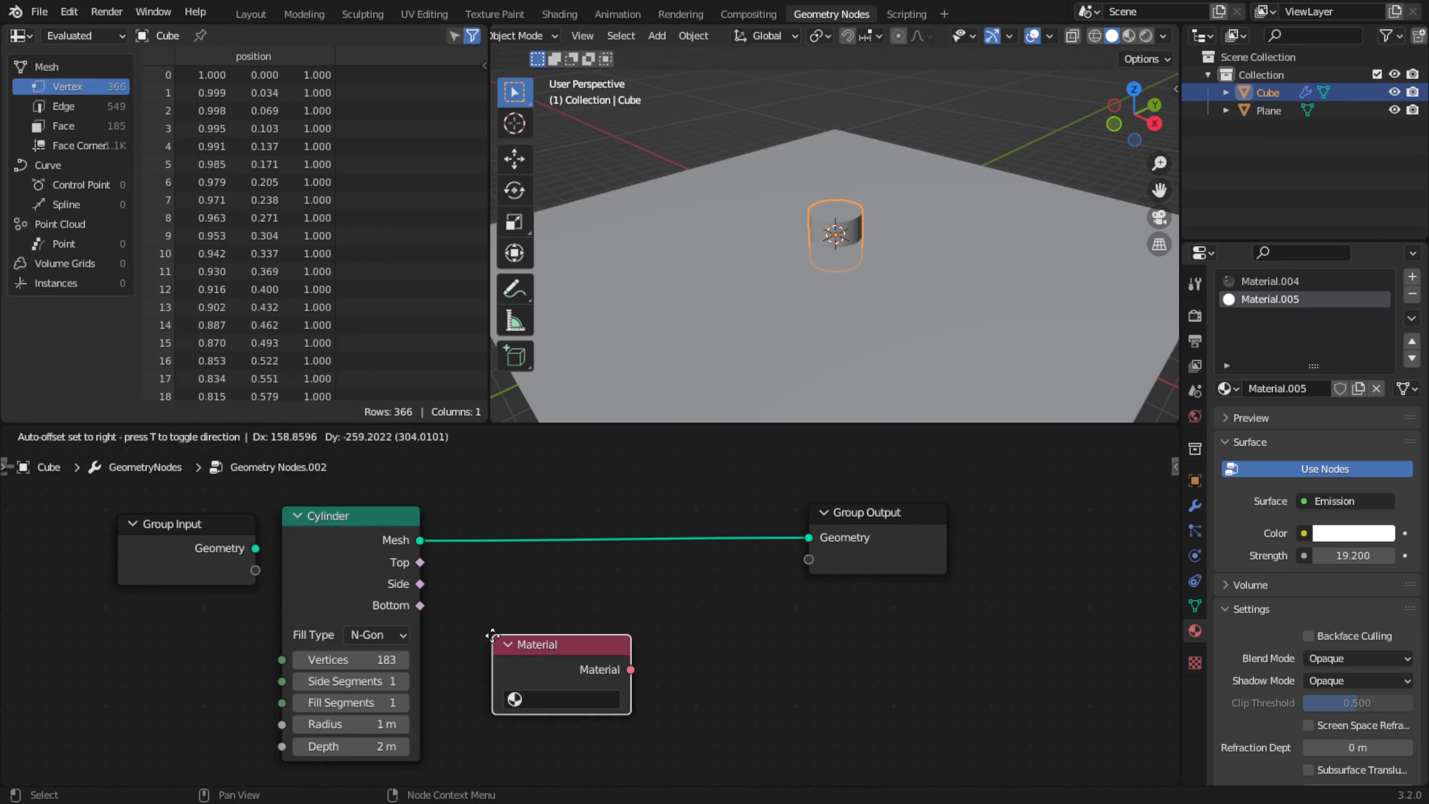
{"action": "left_click", "coordinate": [468, 681]}
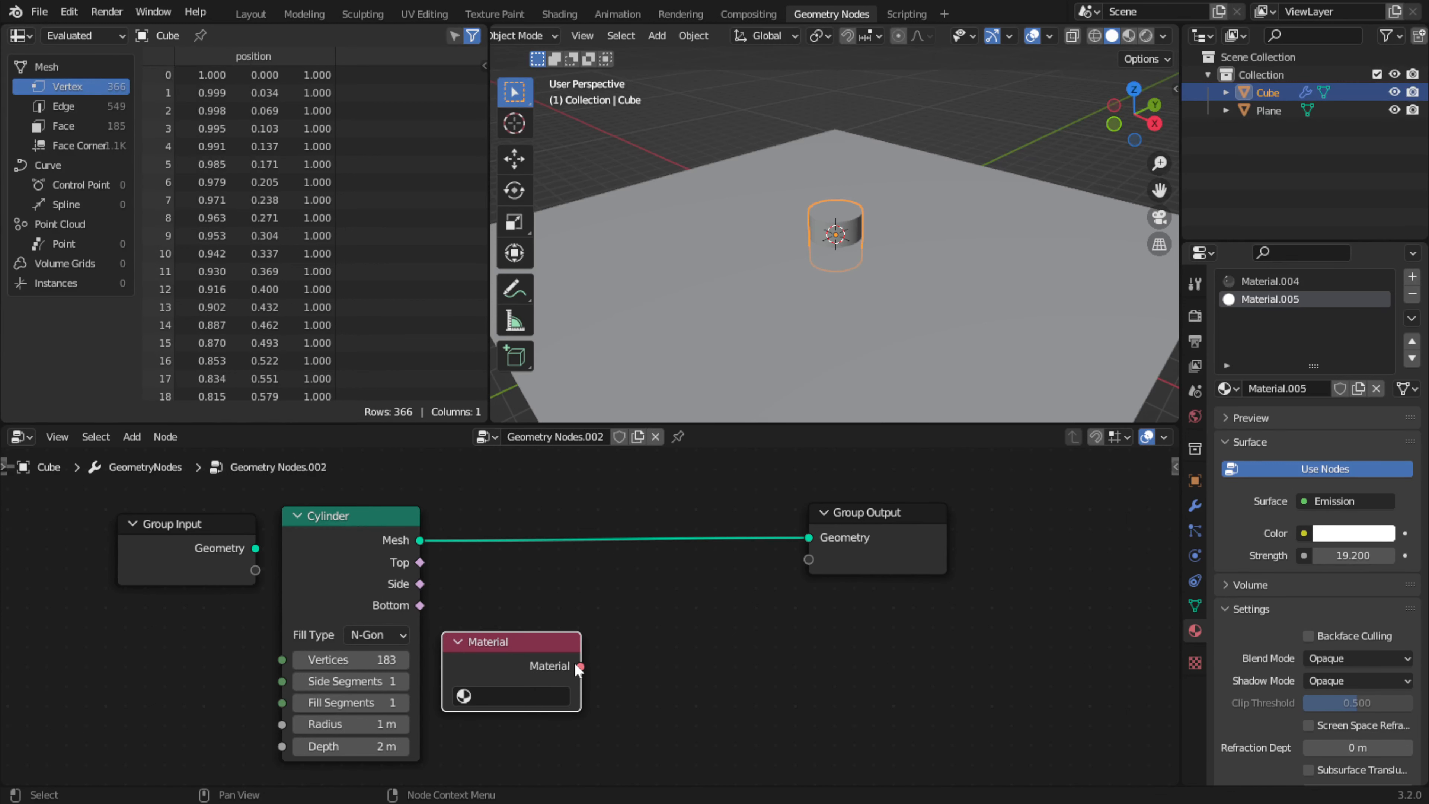
{"action": "left_click_drag", "start_coordinate": [585, 665], "coordinate": [815, 547]}
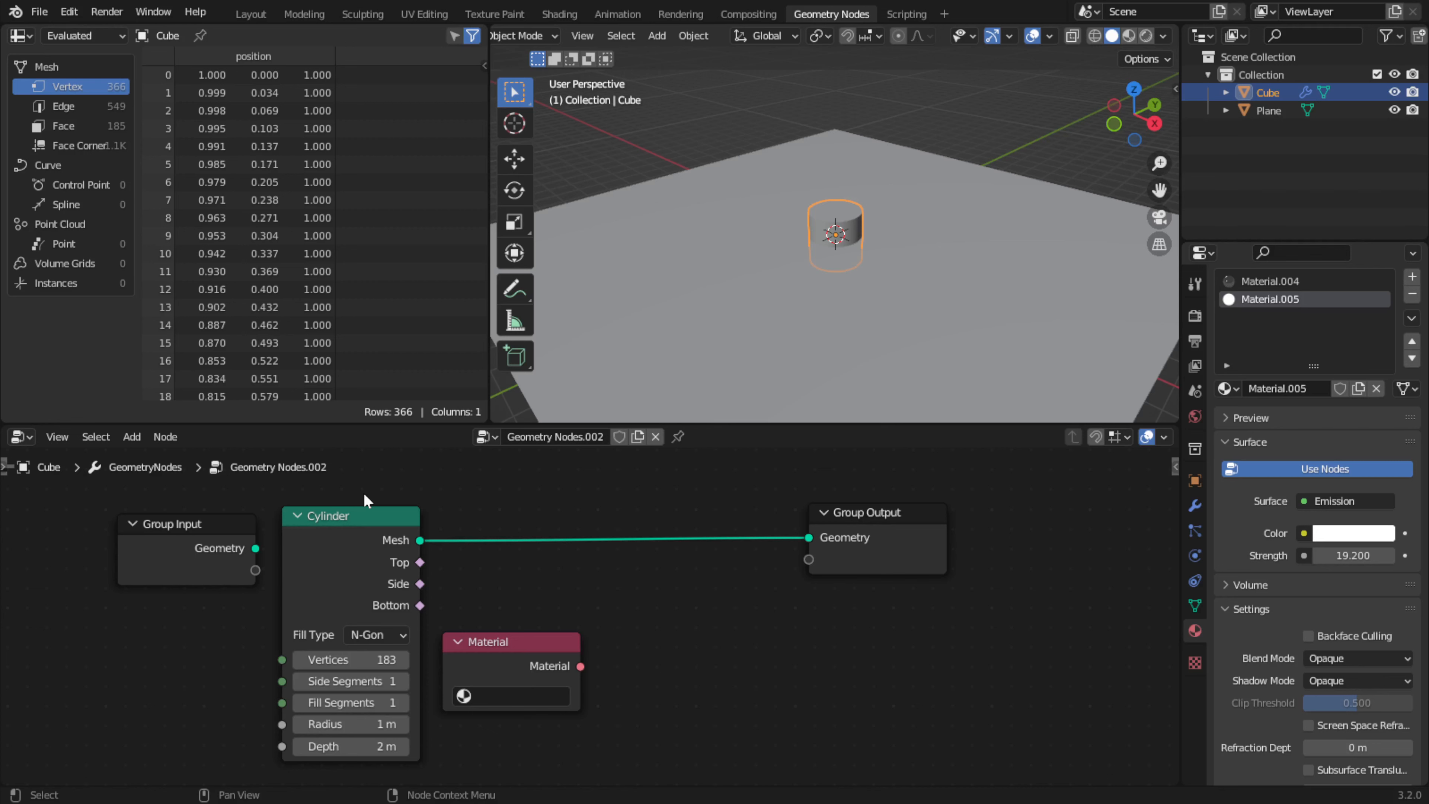
Insert a Set Material node on the link between the Cylinder's Mesh output and the Group Output
{"action": "left_click", "coordinate": [131, 436]}
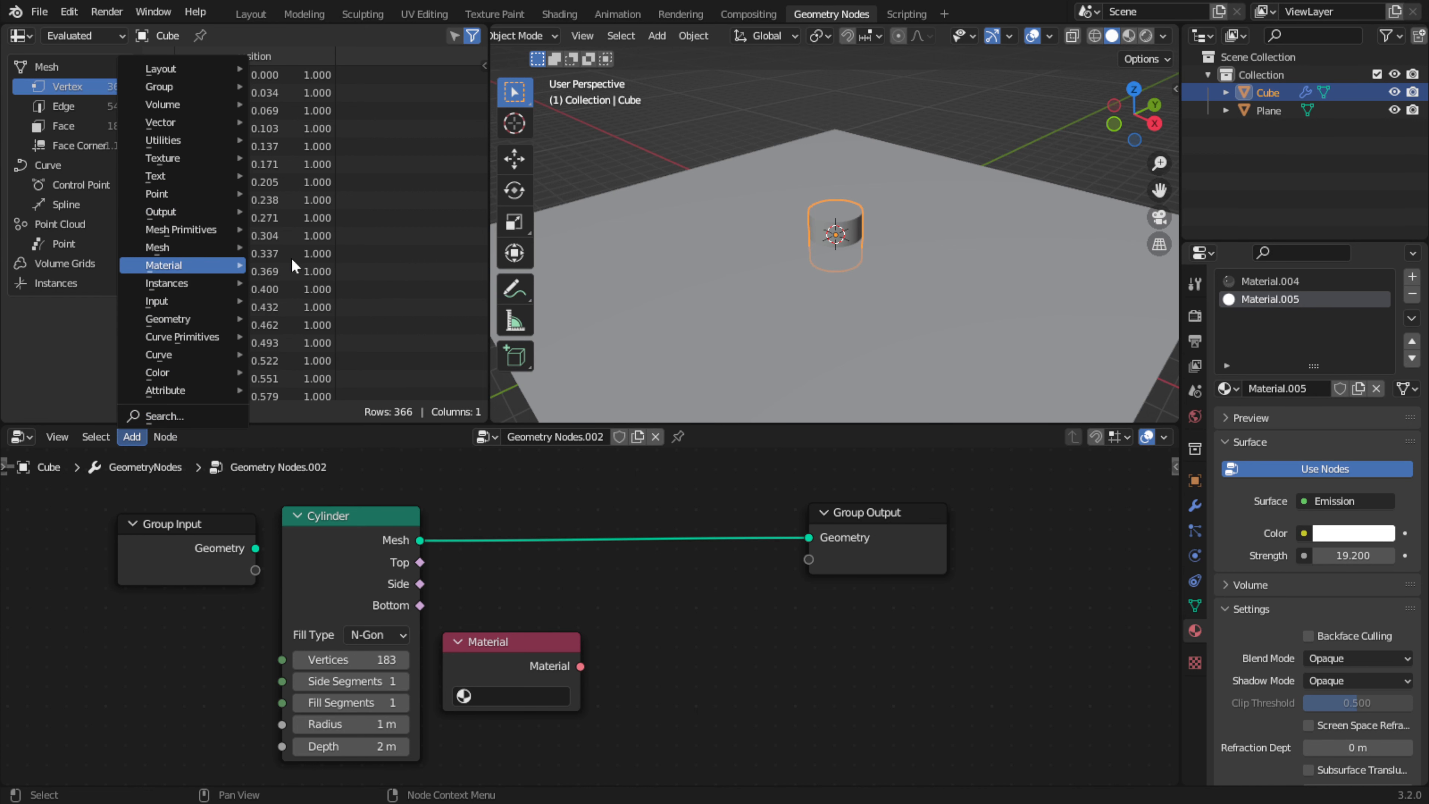
{"action": "mouse_move", "coordinate": [231, 265]}
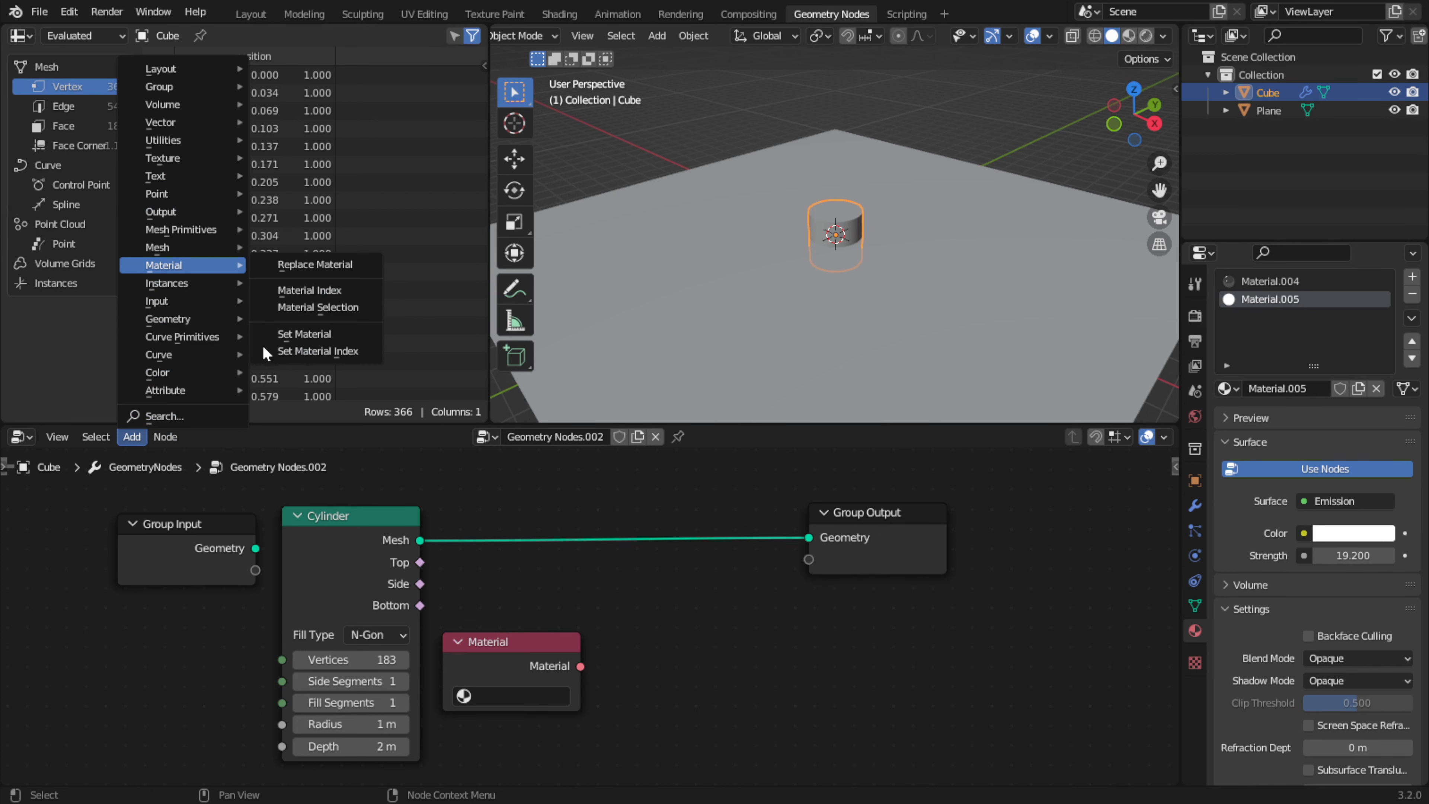
{"action": "left_click", "coordinate": [364, 331]}
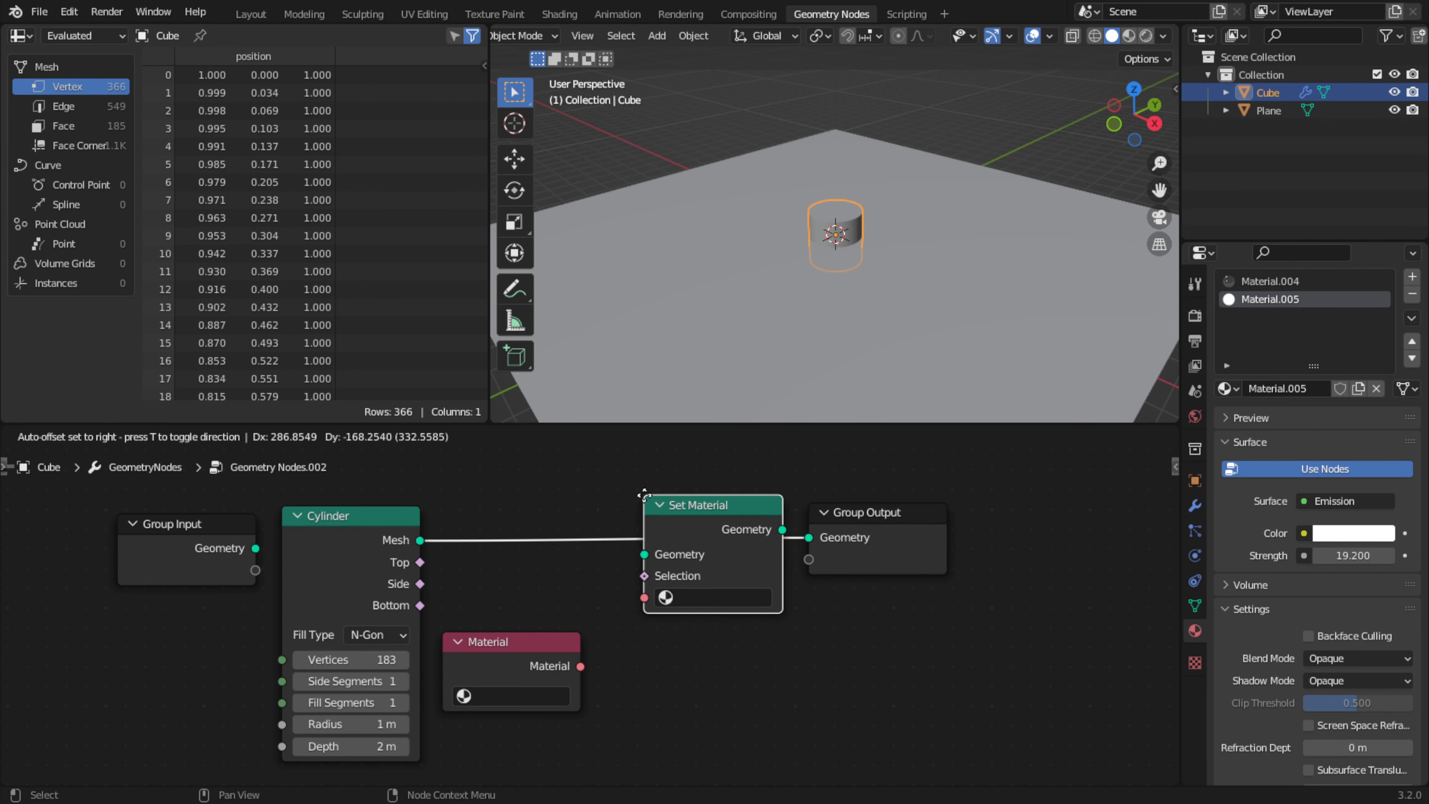
{"action": "left_click", "coordinate": [646, 496]}
{"action": "left_click_drag", "start_coordinate": [640, 510], "coordinate": [687, 535]}
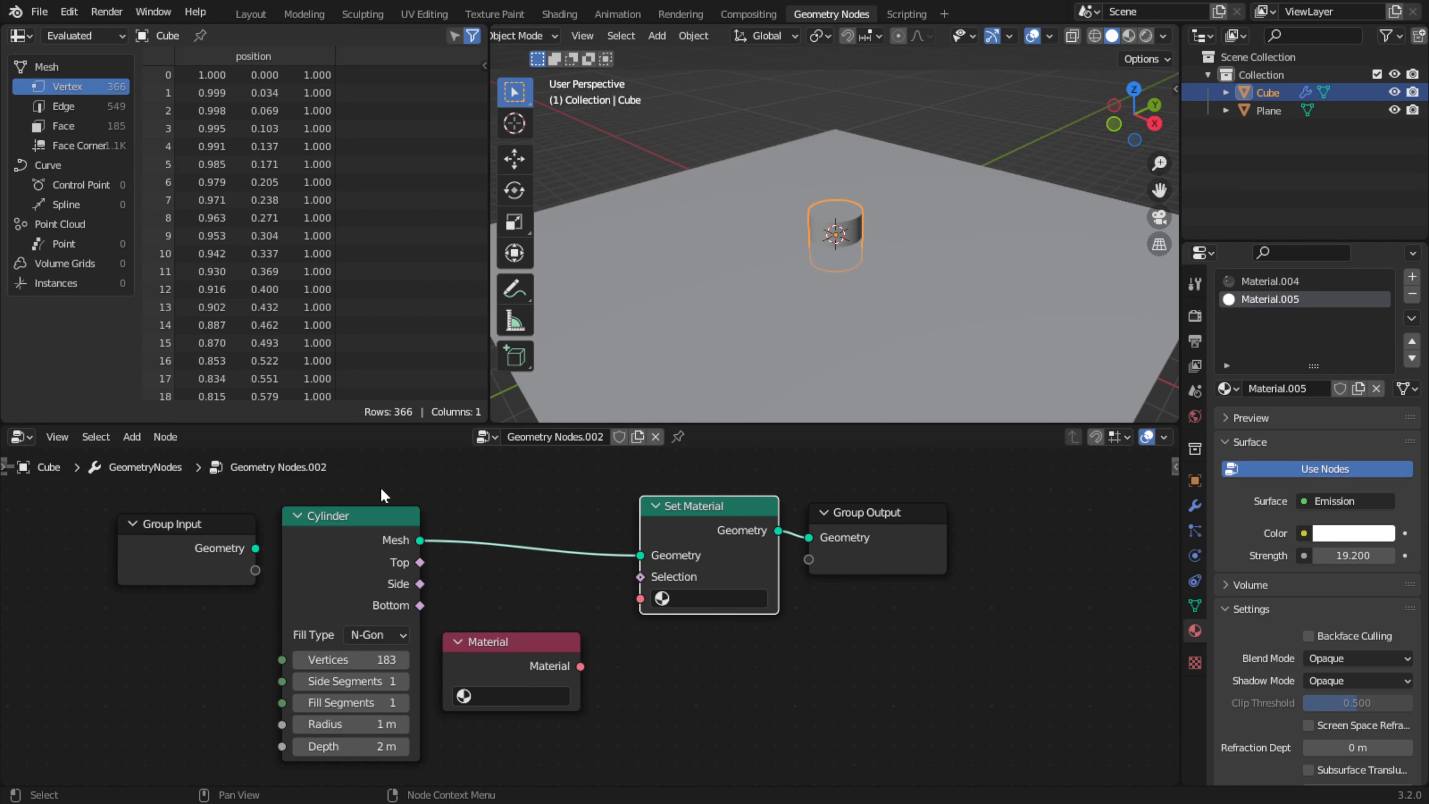
Link the Material node to the Set Material node's Material input and choose Material.004 in the Material node
{"action": "left_click", "coordinate": [712, 600]}
{"action": "left_click", "coordinate": [619, 612]}
{"action": "left_click", "coordinate": [709, 599]}
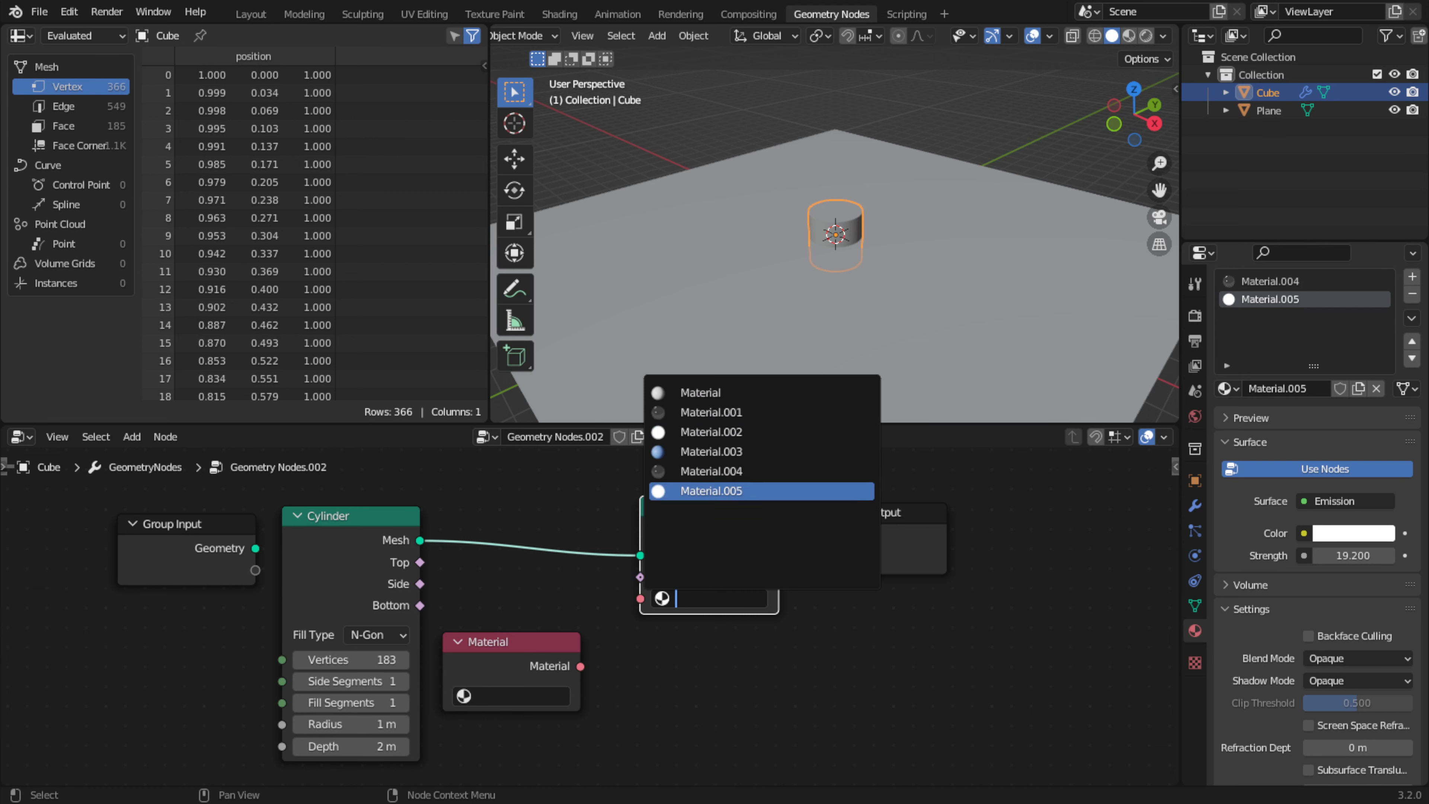
{"action": "left_click", "coordinate": [601, 618]}
{"action": "left_click_drag", "start_coordinate": [580, 666], "coordinate": [648, 590]}
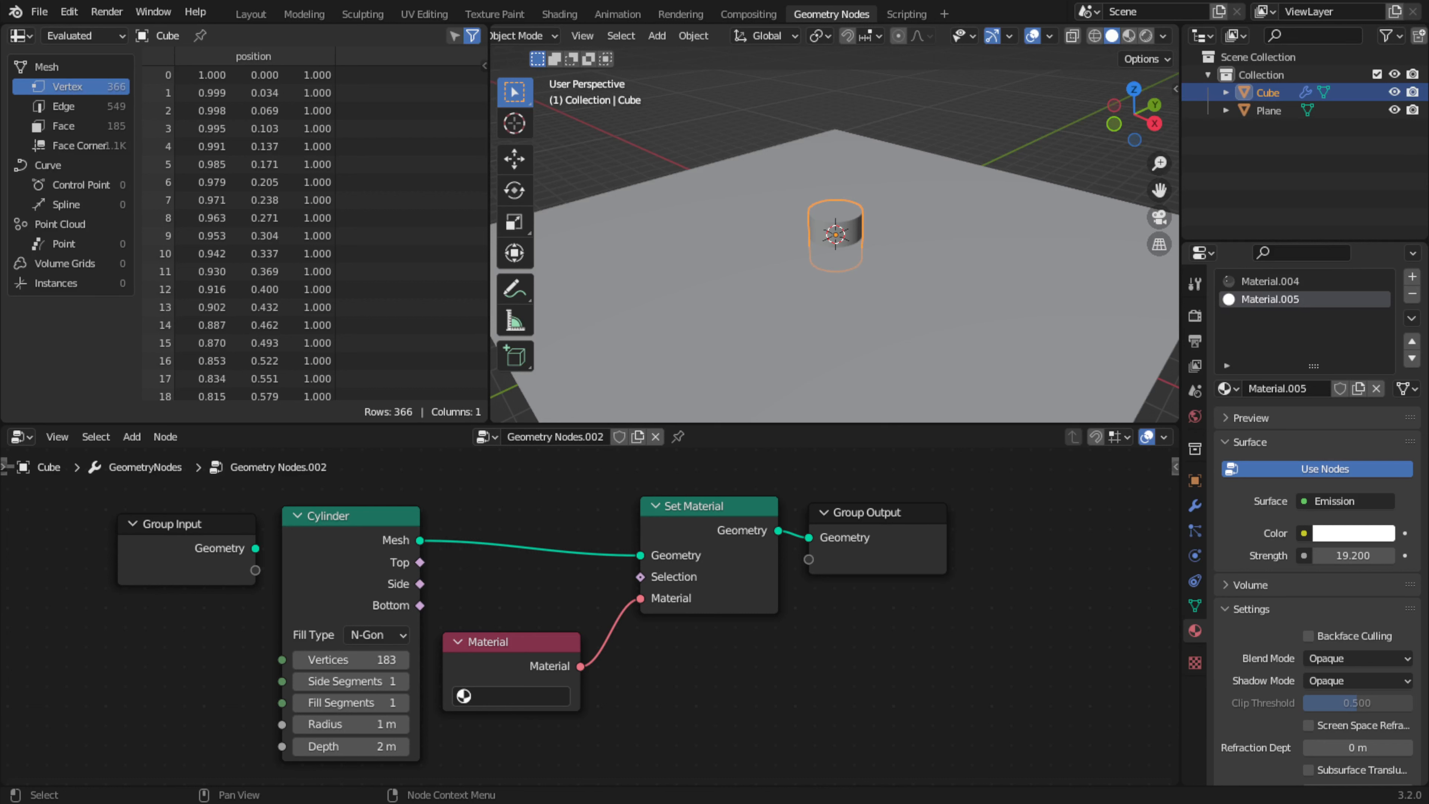
{"action": "left_click", "coordinate": [513, 696]}
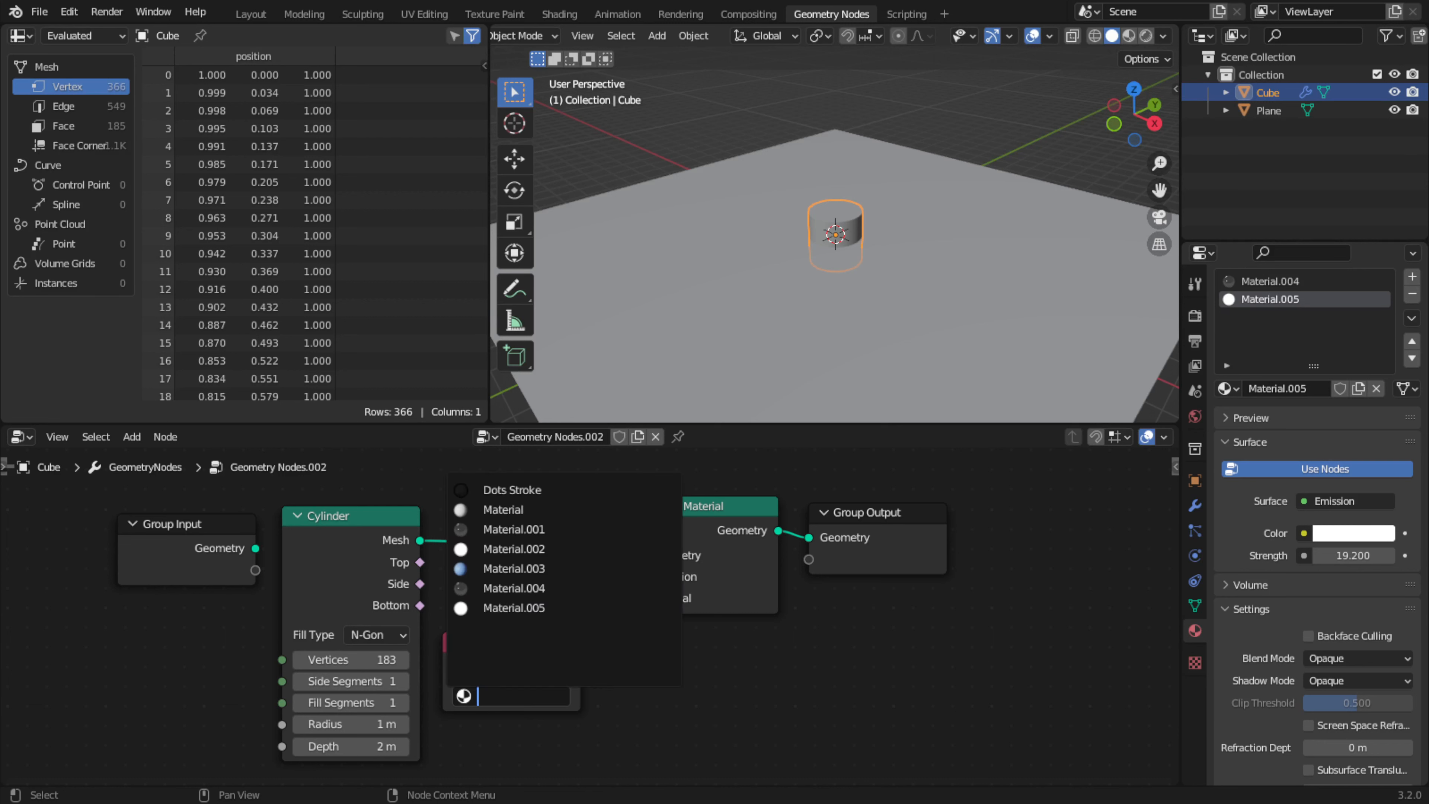
{"action": "left_click", "coordinate": [551, 588]}
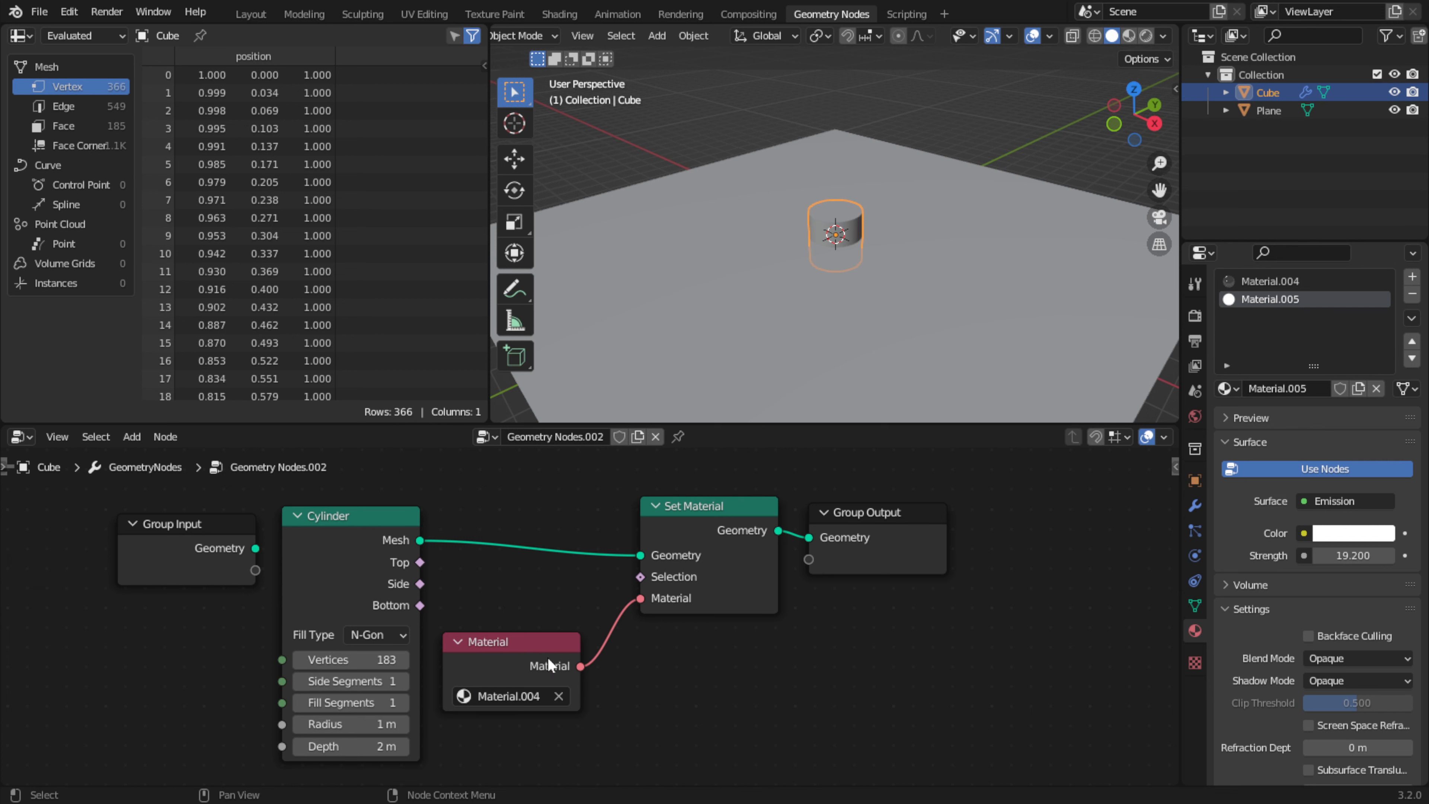
Show the viewport in Material Preview shading and raise the cylinder along Z until its base rests on the floor plane
{"action": "left_click", "coordinate": [1128, 36]}
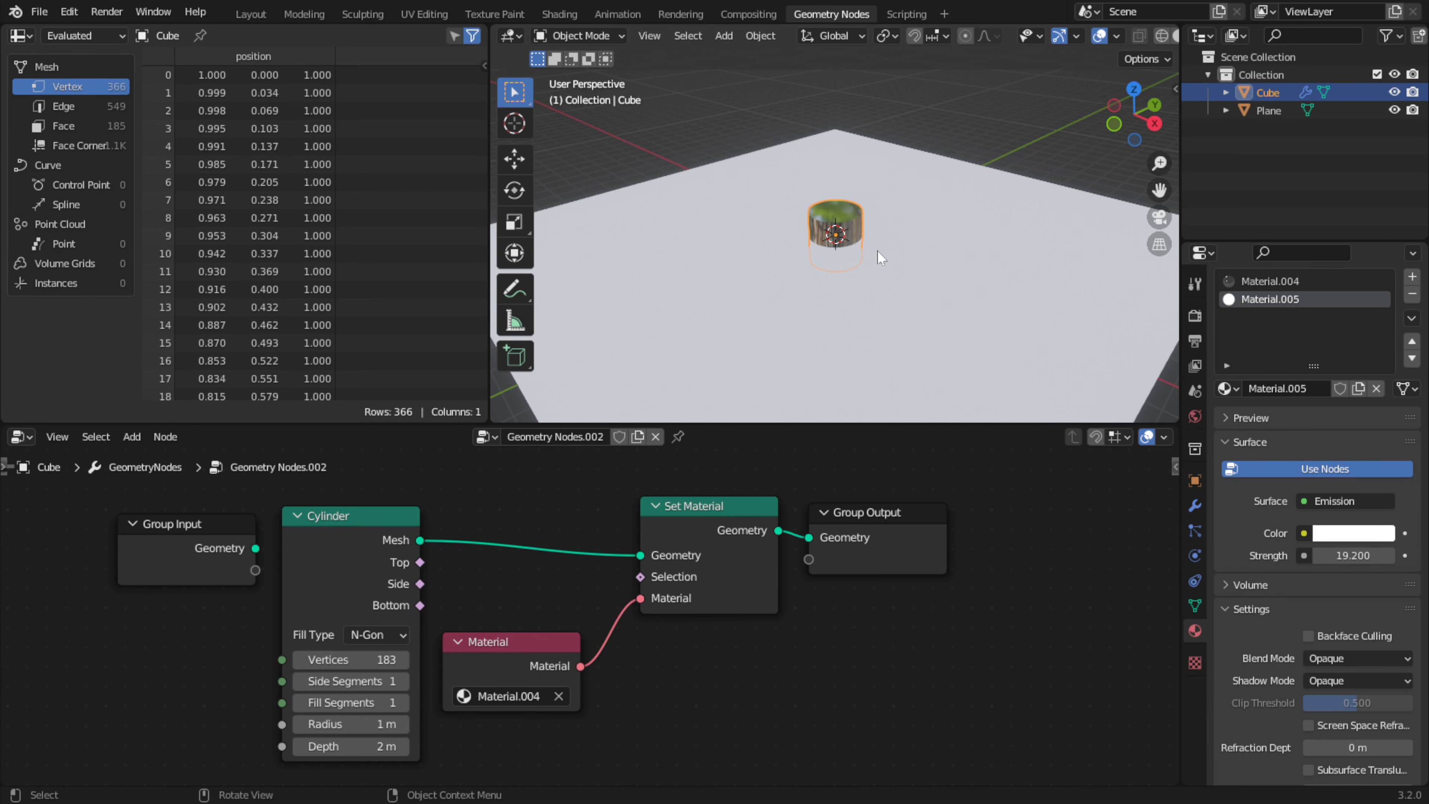
{"action": "scroll", "coordinate": [877, 248], "scroll_direction": "up", "scroll_amount": 3}
{"action": "mouse_move", "coordinate": [874, 244]}
{"action": "middle_mouse_down"}
{"action": "mouse_move", "coordinate": [825, 204]}
{"action": "mouse_move", "coordinate": [918, 209]}
{"action": "mouse_move", "coordinate": [894, 253]}
{"action": "mouse_move", "coordinate": [868, 217]}
{"action": "middle_mouse_up"}
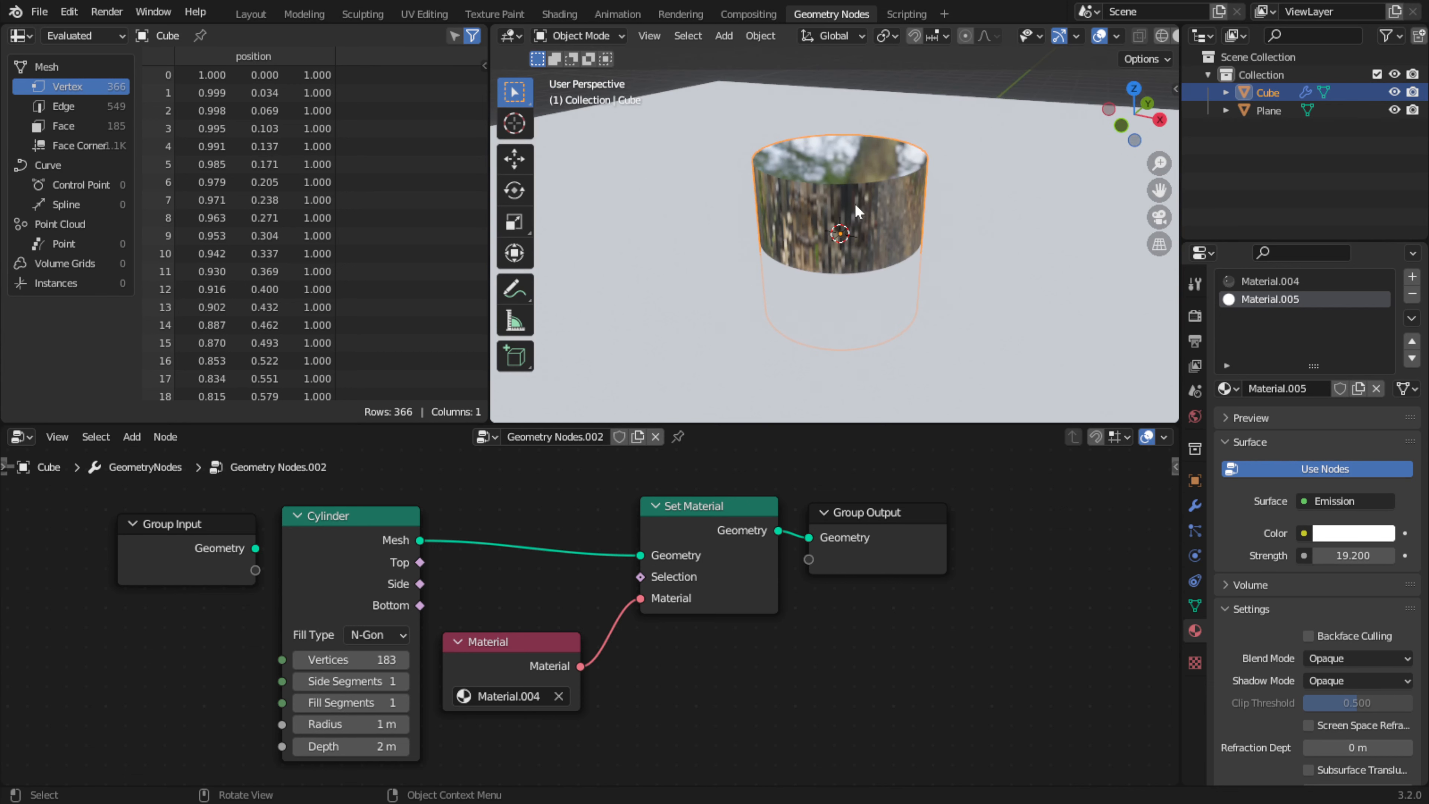
{"action": "key", "text": "g"}
{"action": "key", "text": "z"}
{"action": "left_click", "coordinate": [875, 116]}
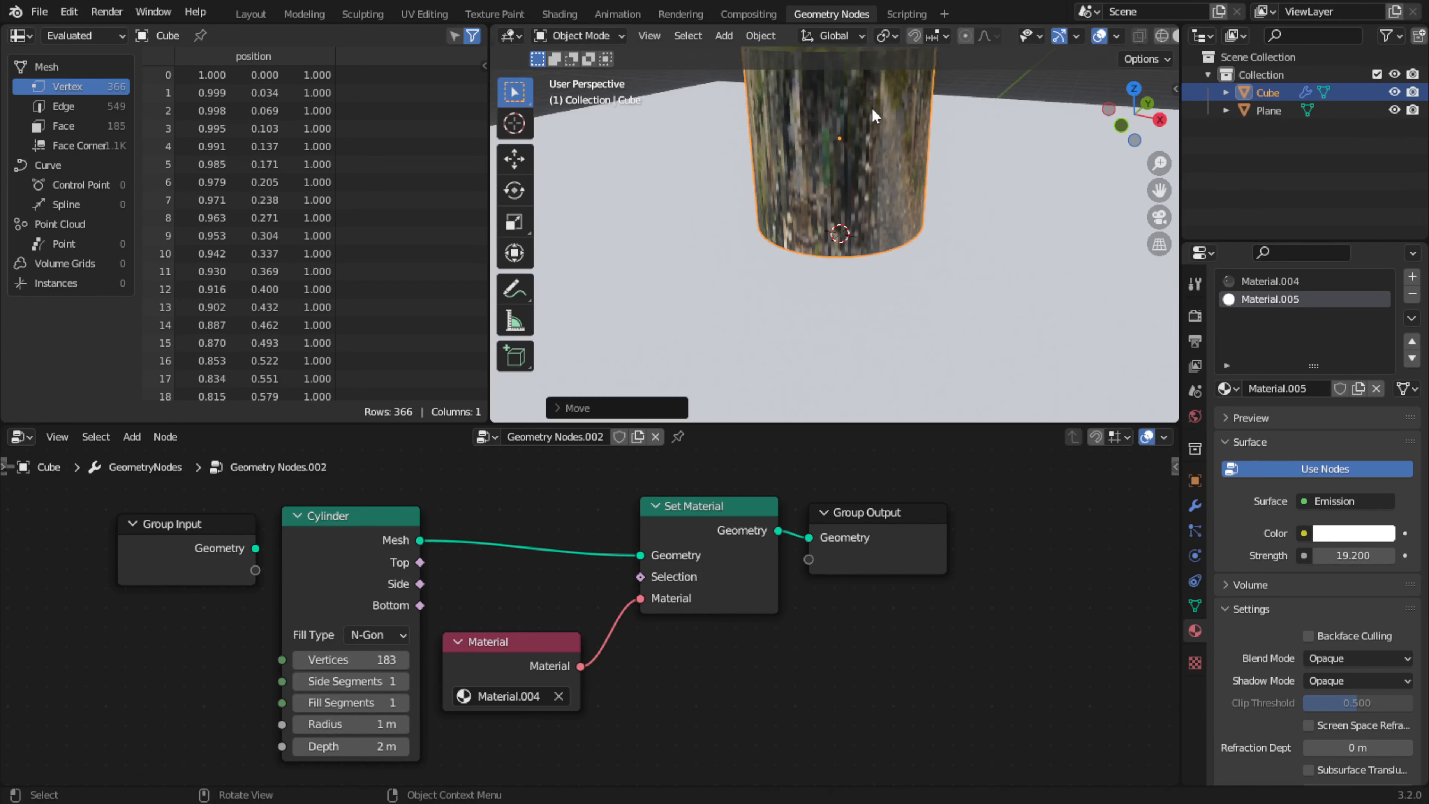
Set the Cylinder node's Vertices to 283, Side Segments to 36 and Fill Segments to 35
{"action": "scroll", "coordinate": [896, 140], "scroll_direction": "down", "scroll_amount": 5}
{"action": "mouse_move", "coordinate": [897, 140]}
{"action": "middle_mouse_down"}
{"action": "mouse_move", "coordinate": [866, 134]}
{"action": "mouse_move", "coordinate": [915, 130]}
{"action": "mouse_move", "coordinate": [996, 177]}
{"action": "mouse_move", "coordinate": [910, 168]}
{"action": "mouse_move", "coordinate": [897, 138]}
{"action": "middle_mouse_up"}
{"action": "scroll", "coordinate": [894, 149], "scroll_direction": "up", "scroll_amount": 6}
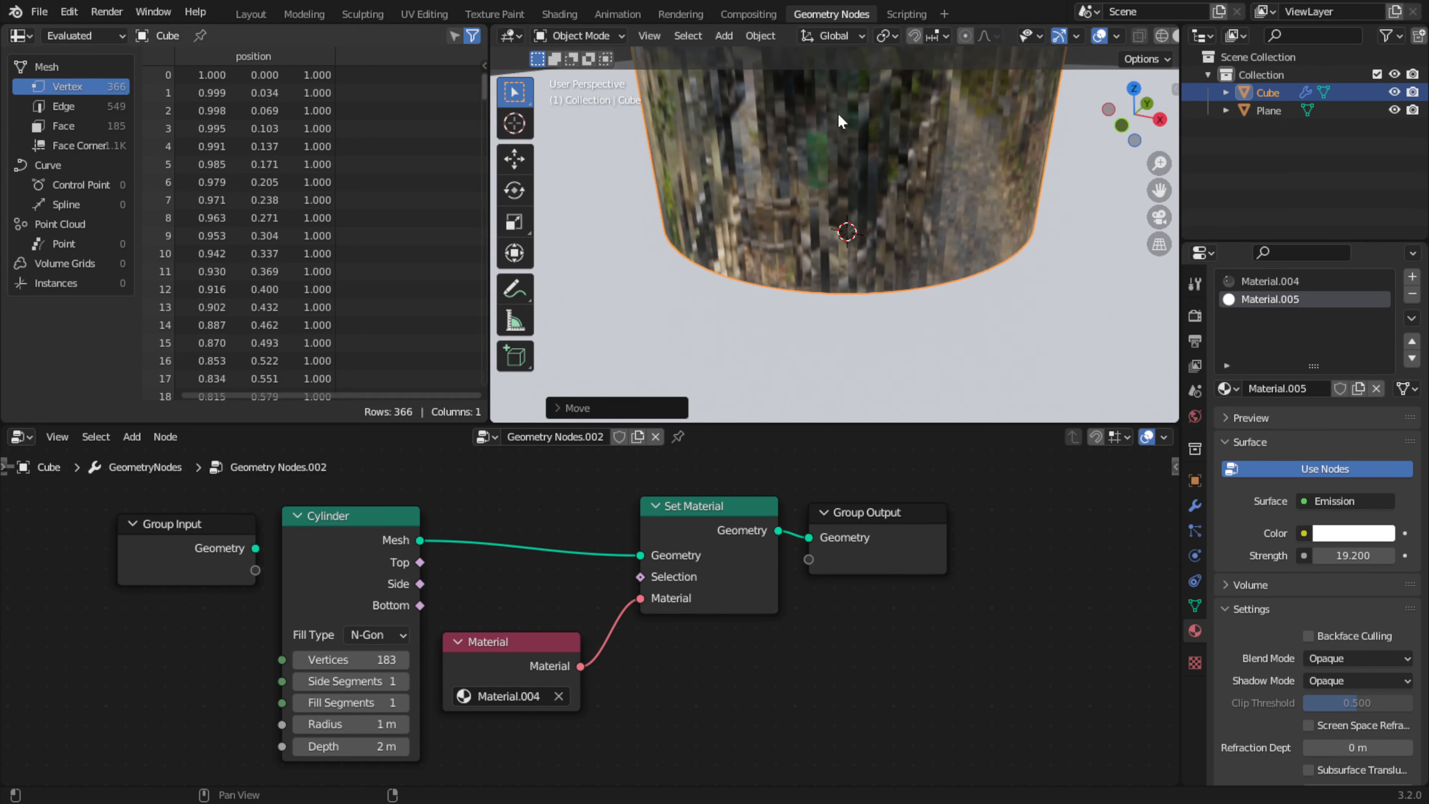
{"action": "left_click_drag", "start_coordinate": [349, 659], "coordinate": [445, 660]}
{"action": "left_click_drag", "start_coordinate": [343, 683], "coordinate": [375, 703]}
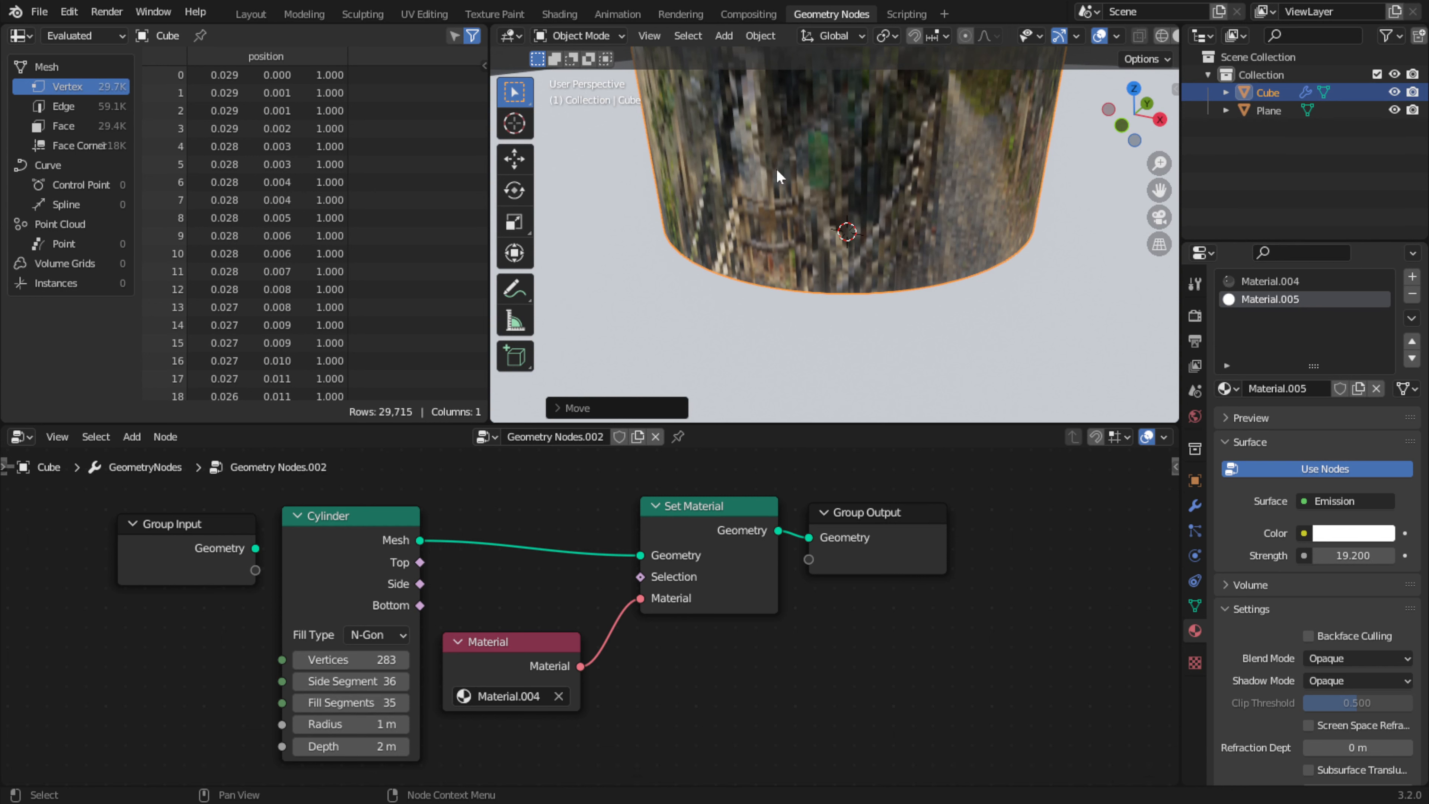
{"action": "scroll", "coordinate": [779, 170], "scroll_direction": "down", "scroll_amount": 5}
{"action": "middle_click_drag", "start_coordinate": [797, 178], "coordinate": [931, 154]}
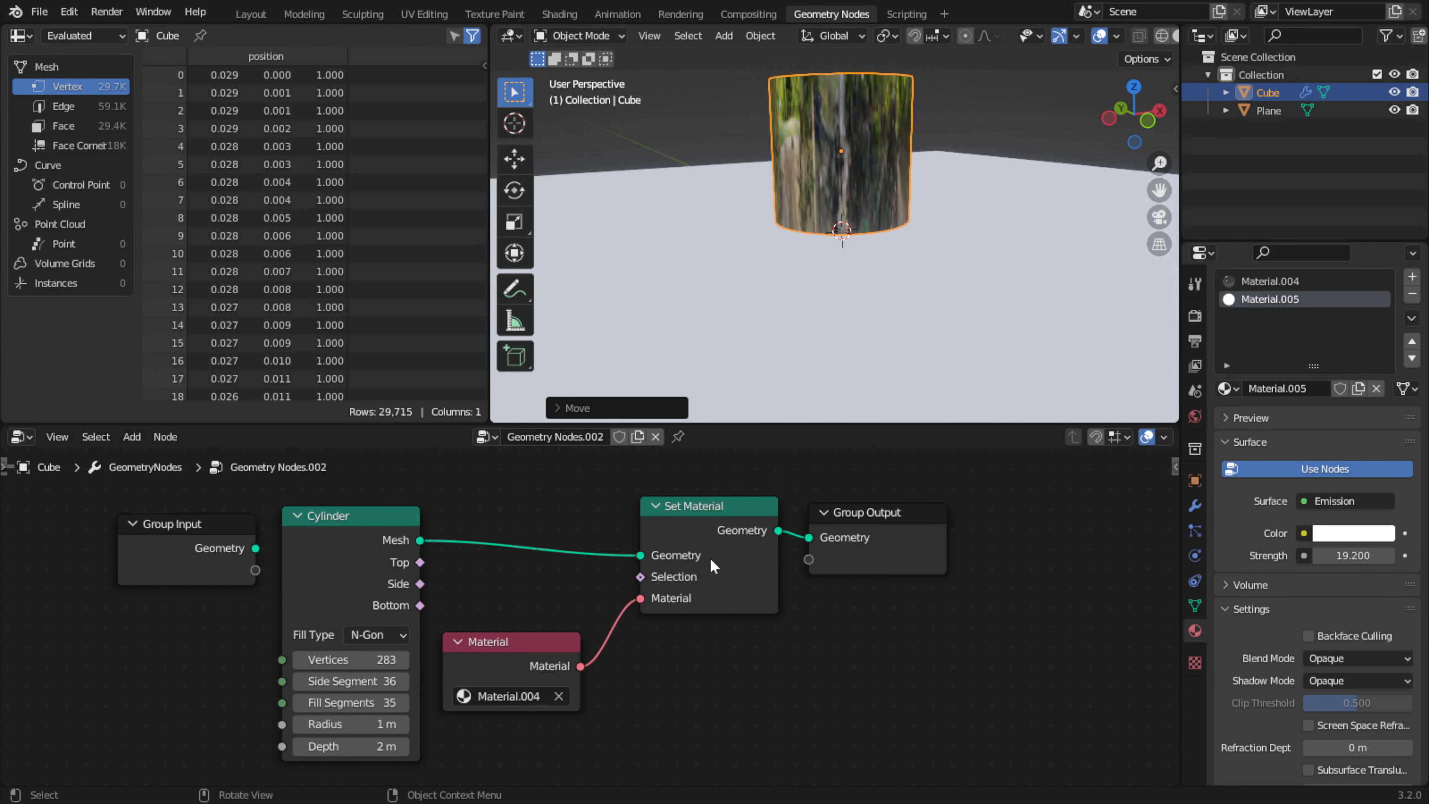
Disconnect the Material node from Set Material and choose Material.004 directly in the Set Material node
{"action": "scroll", "coordinate": [712, 569], "scroll_direction": "down", "scroll_amount": 1}
{"action": "scroll", "coordinate": [619, 618], "scroll_direction": "down", "scroll_amount": 1}
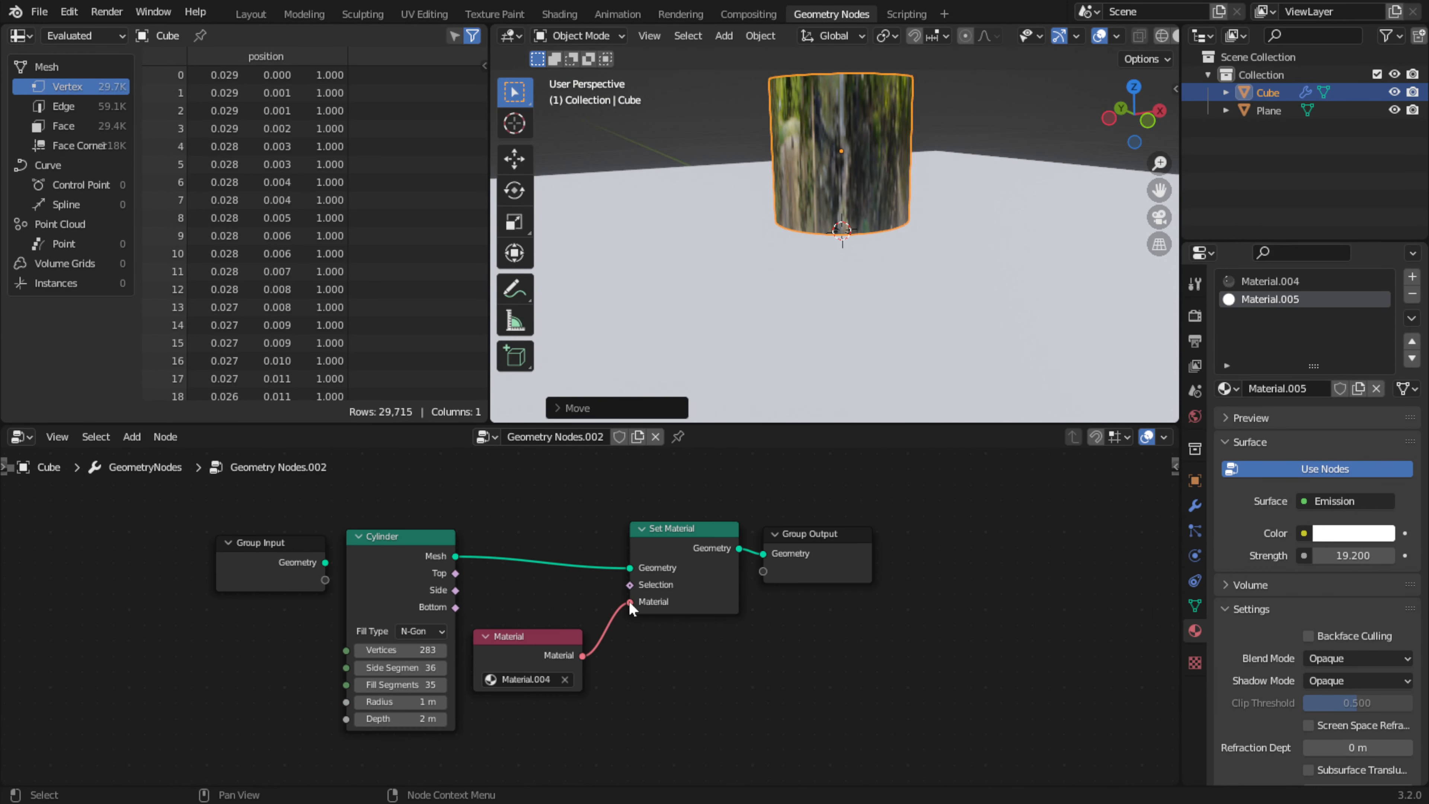
{"action": "left_click_drag", "start_coordinate": [629, 600], "coordinate": [530, 650]}
{"action": "left_click", "coordinate": [663, 604]}
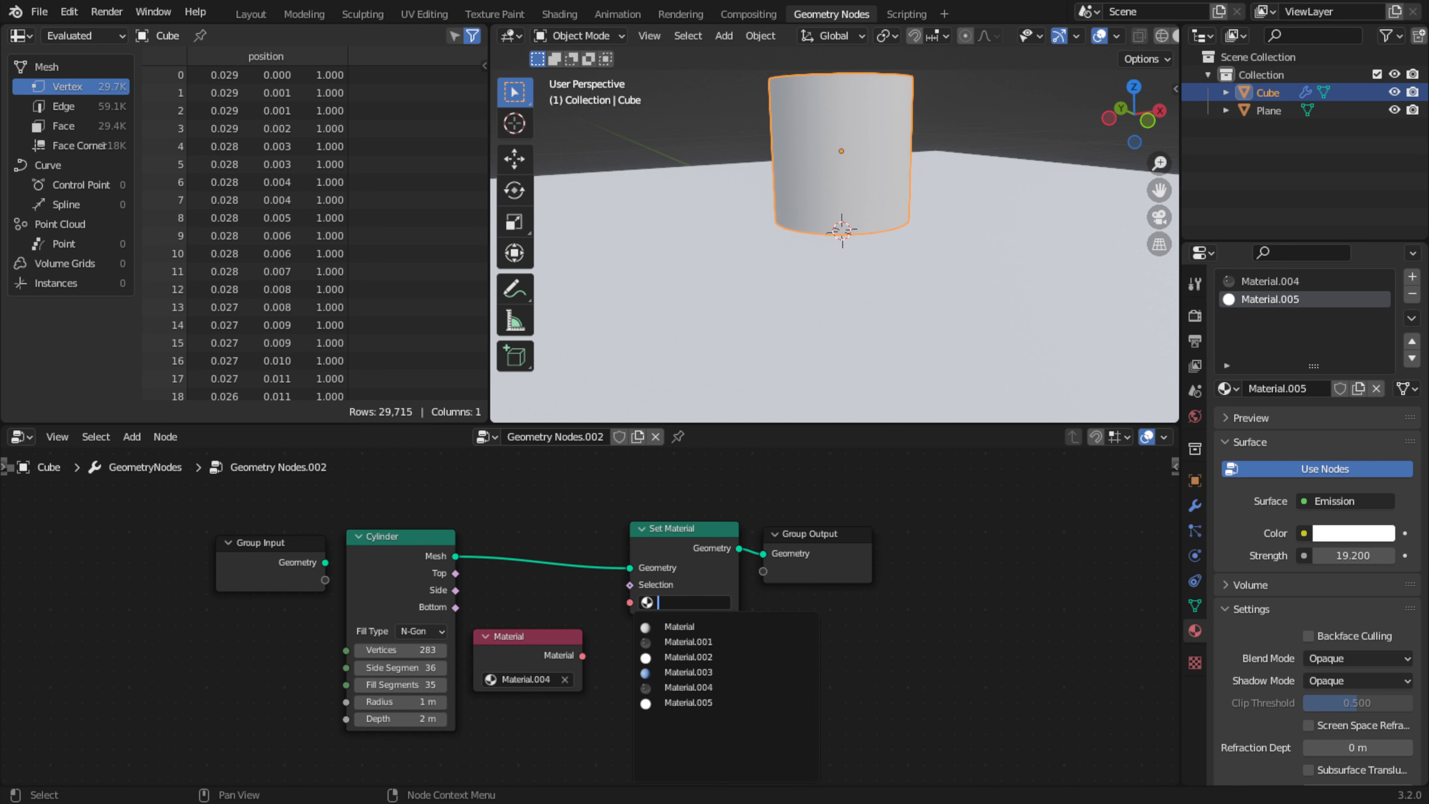
{"action": "left_click", "coordinate": [680, 689]}
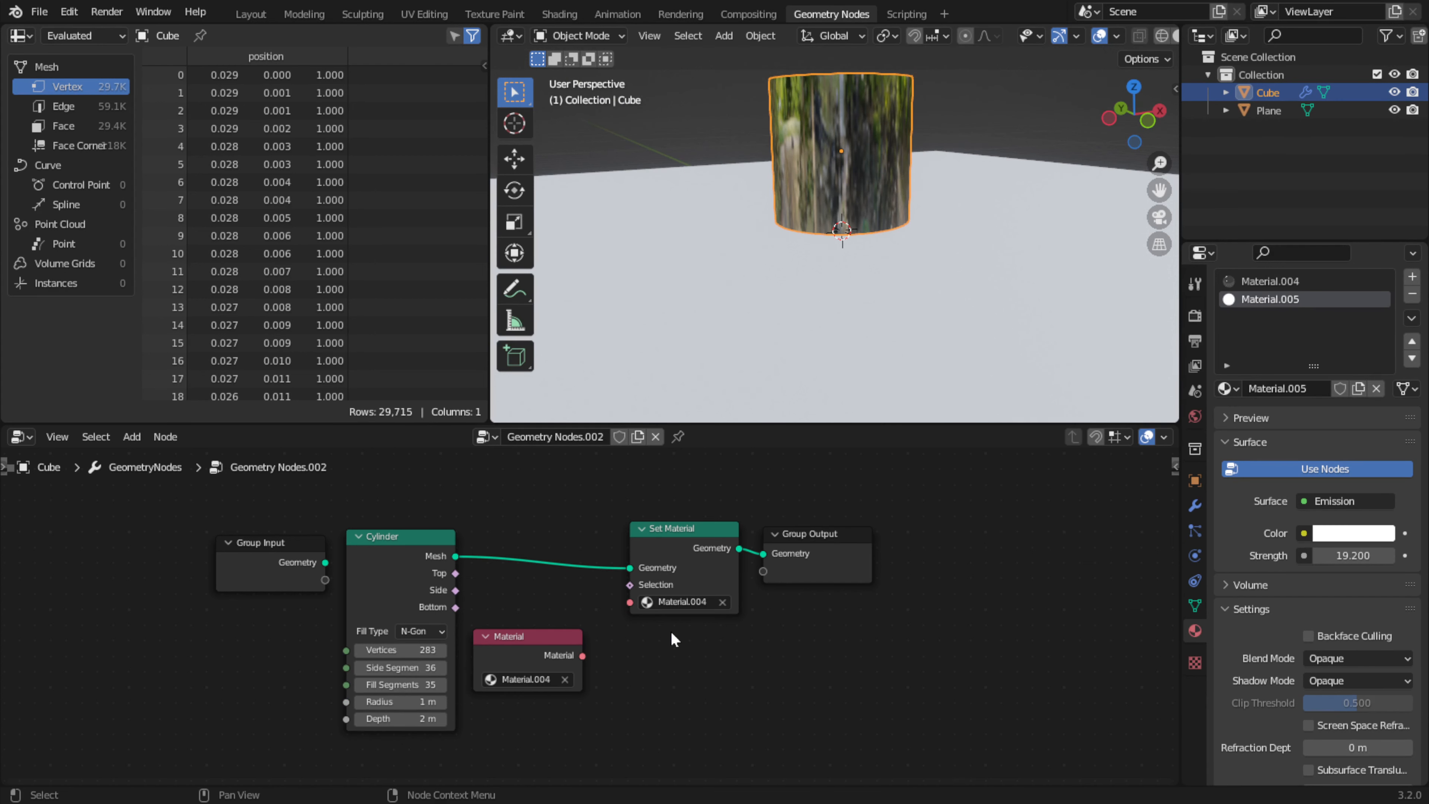
Clear the Set Material node's material and assign the emissive Material.005 instead
{"action": "left_click", "coordinate": [722, 602]}
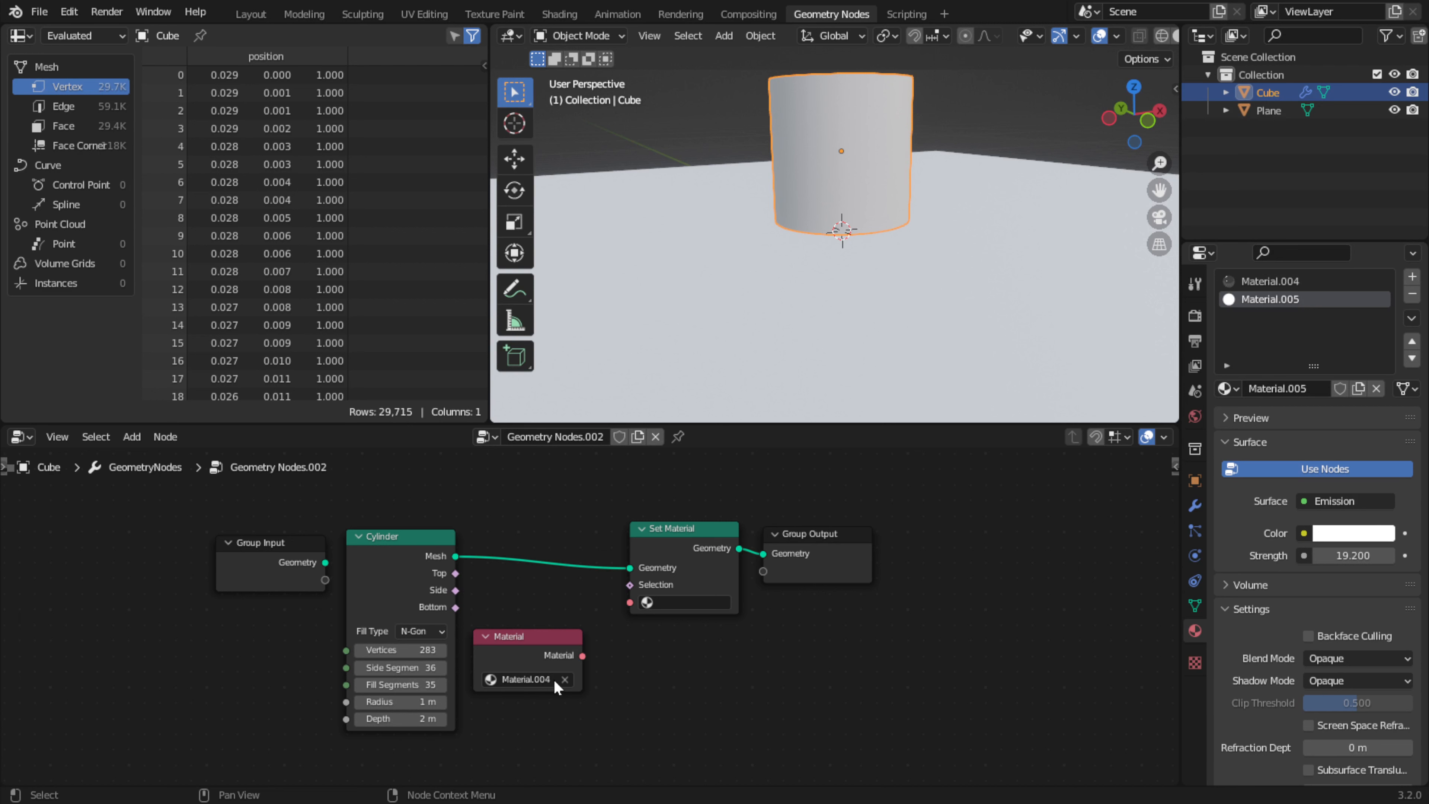
{"action": "left_click", "coordinate": [686, 602]}
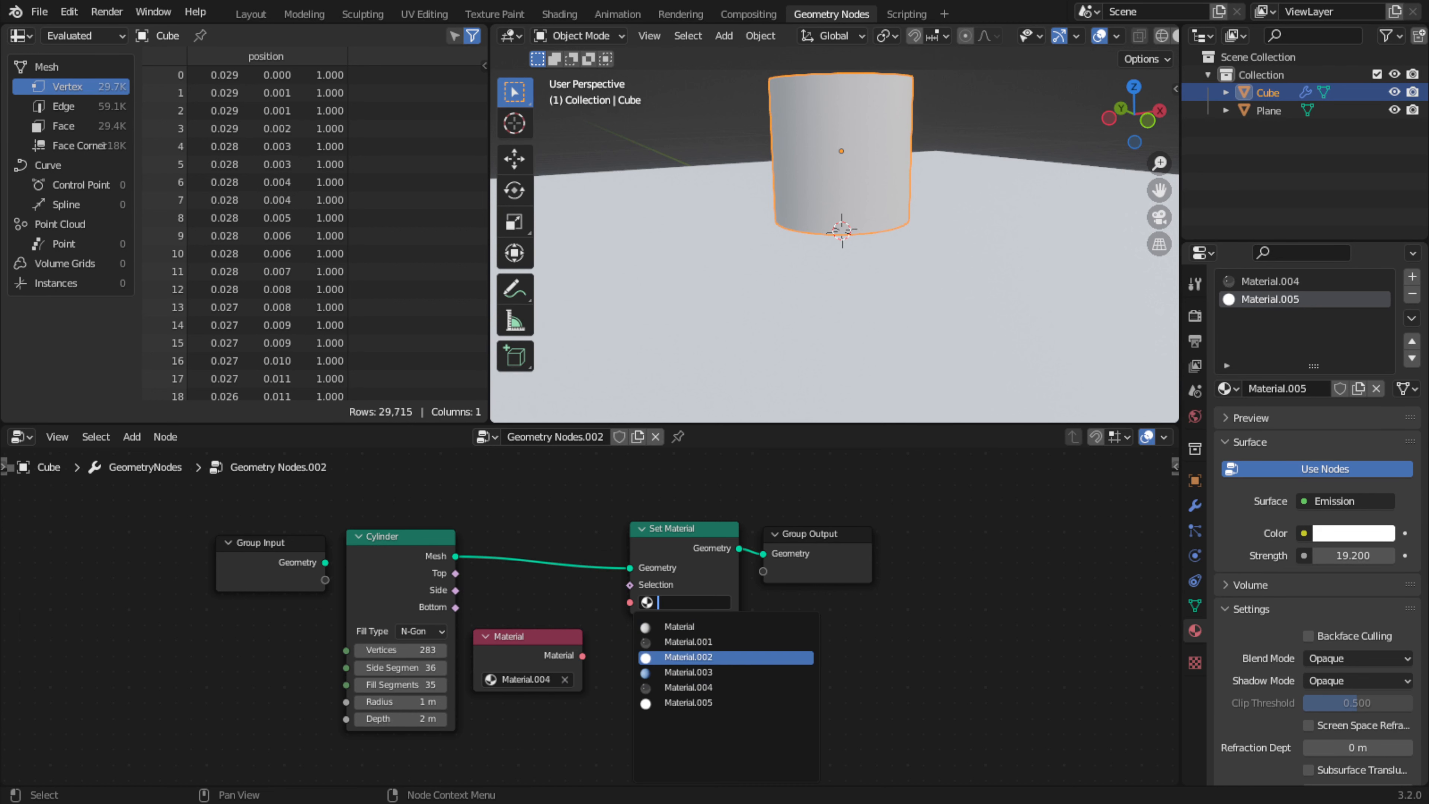
{"action": "left_click", "coordinate": [676, 702]}
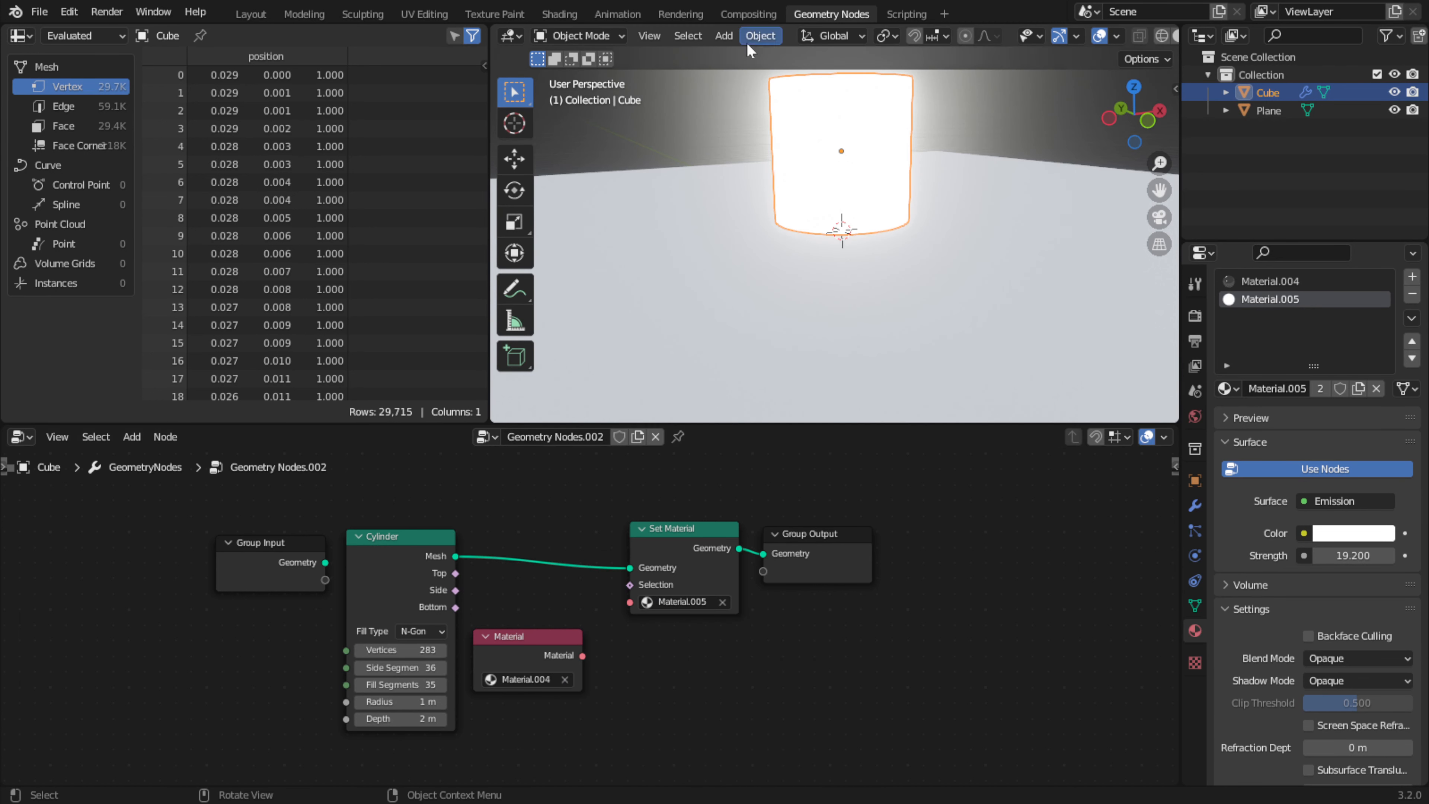
Connect the Material node to the Set Material node's Material input and change the Material node's material to Material.005
{"action": "left_click", "coordinate": [951, 102]}
{"action": "left_click_drag", "start_coordinate": [583, 656], "coordinate": [630, 603]}
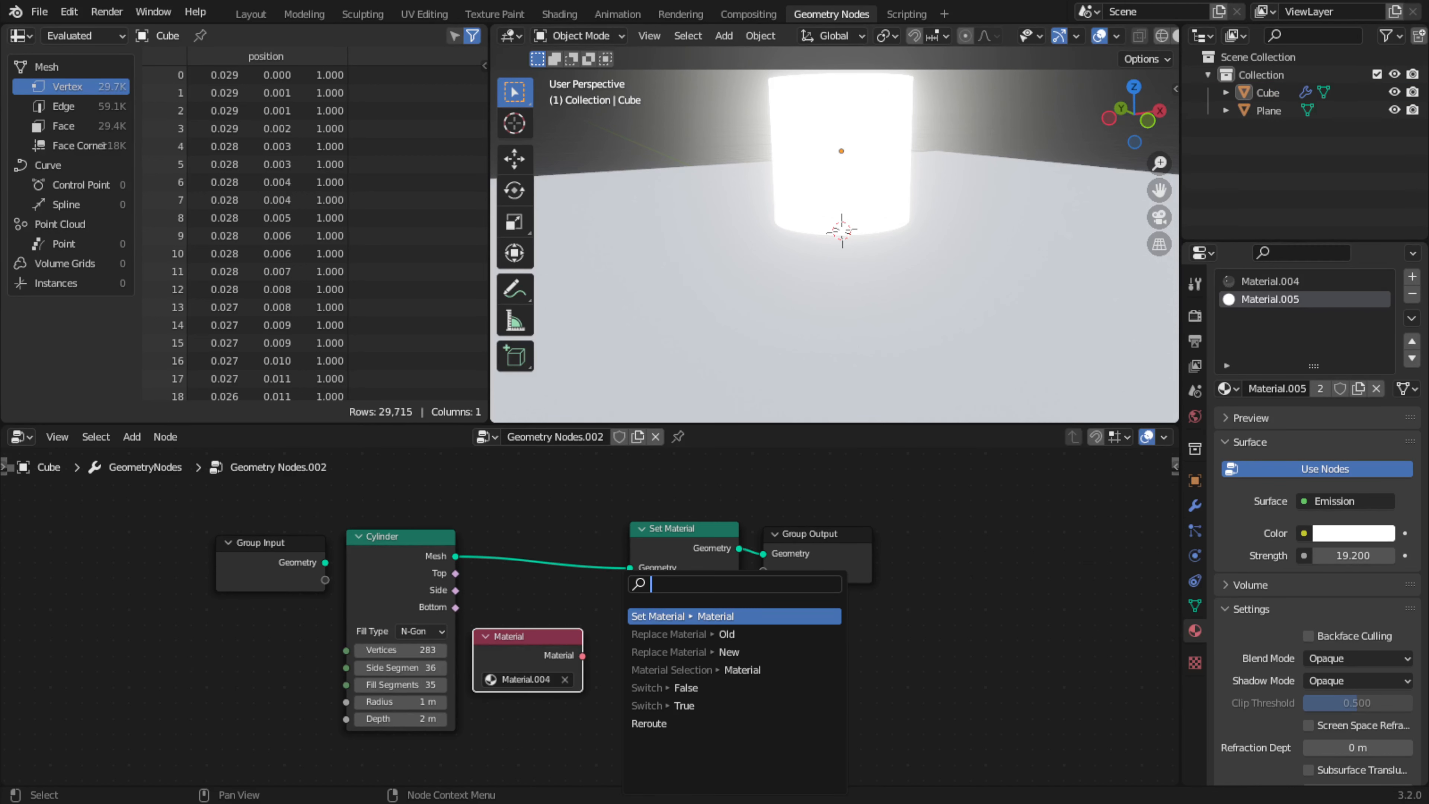
{"action": "key", "text": "Return"}
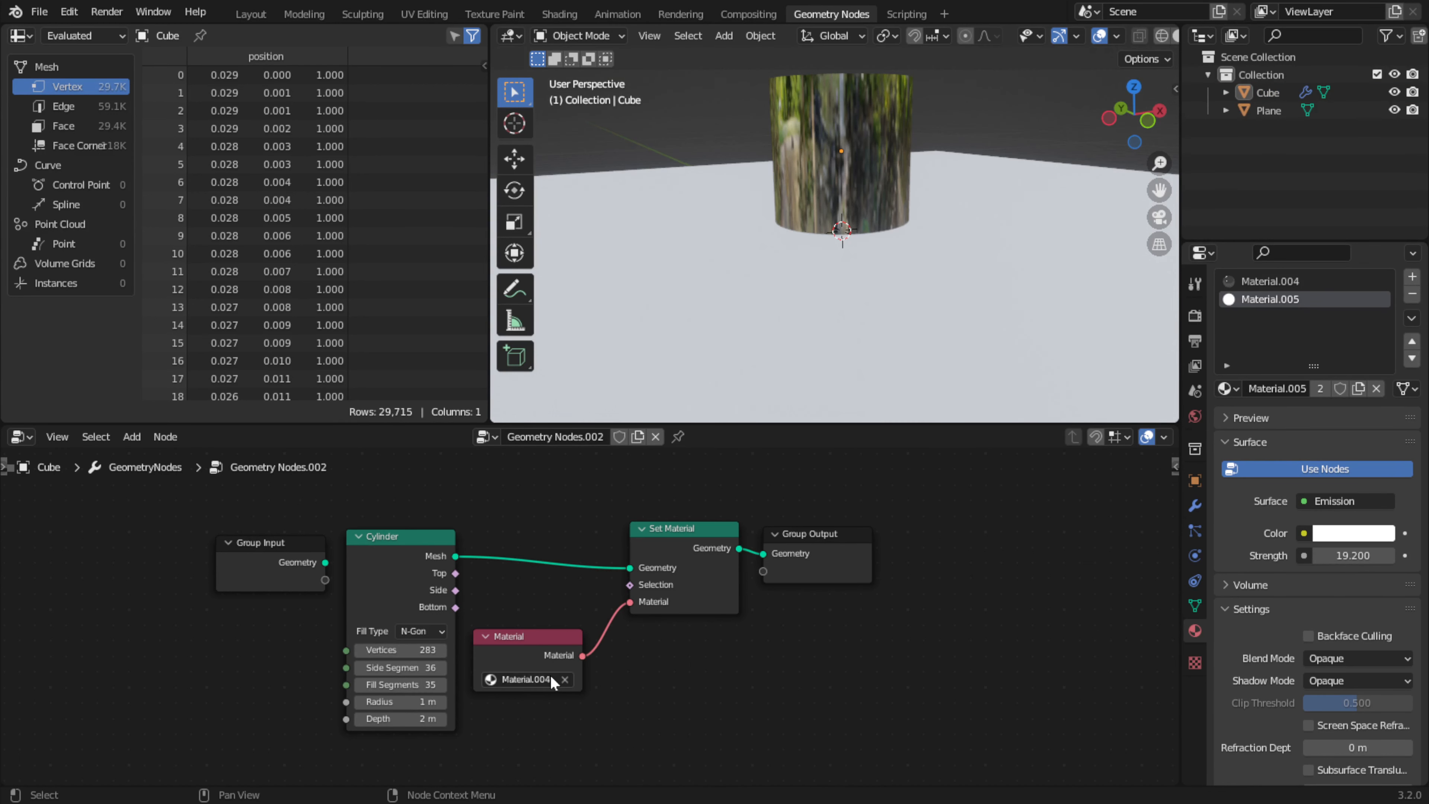
{"action": "left_click", "coordinate": [565, 680]}
{"action": "left_click", "coordinate": [563, 679]}
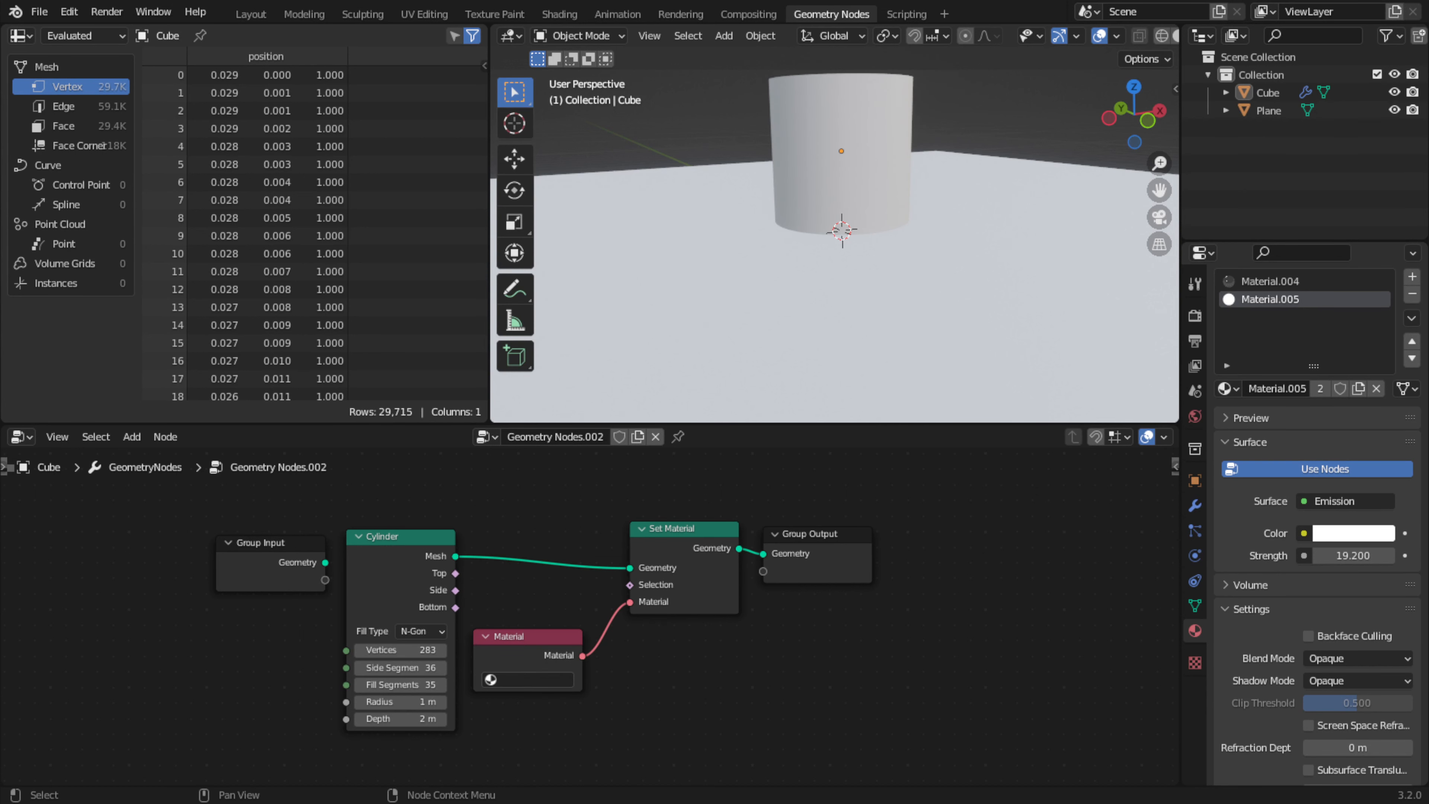
{"action": "scroll", "coordinate": [793, 201], "scroll_direction": "down", "scroll_amount": 2}
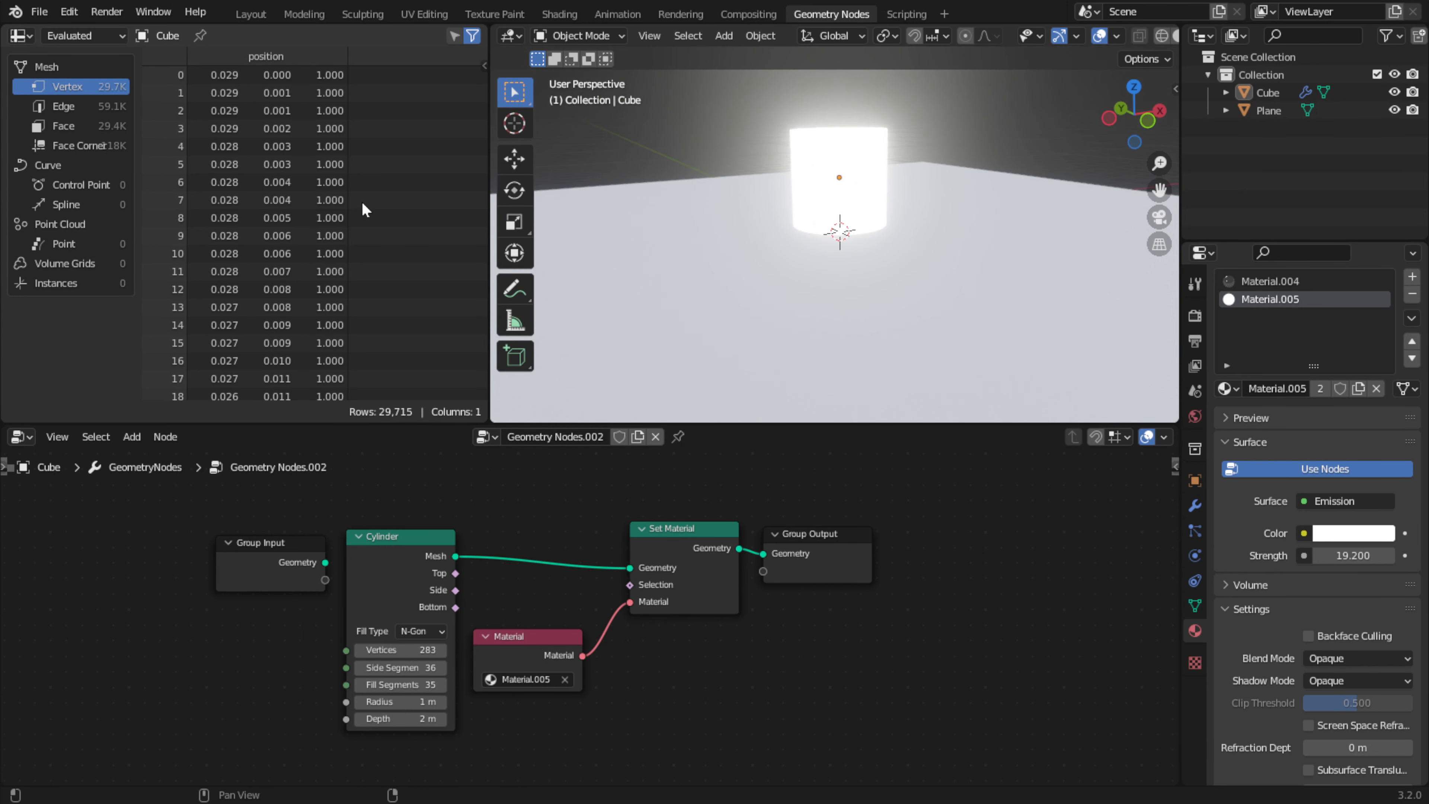
Add an Ico Sphere mesh primitive node above the Cylinder node
{"action": "middle_click_drag", "start_coordinate": [533, 505], "coordinate": [558, 618]}
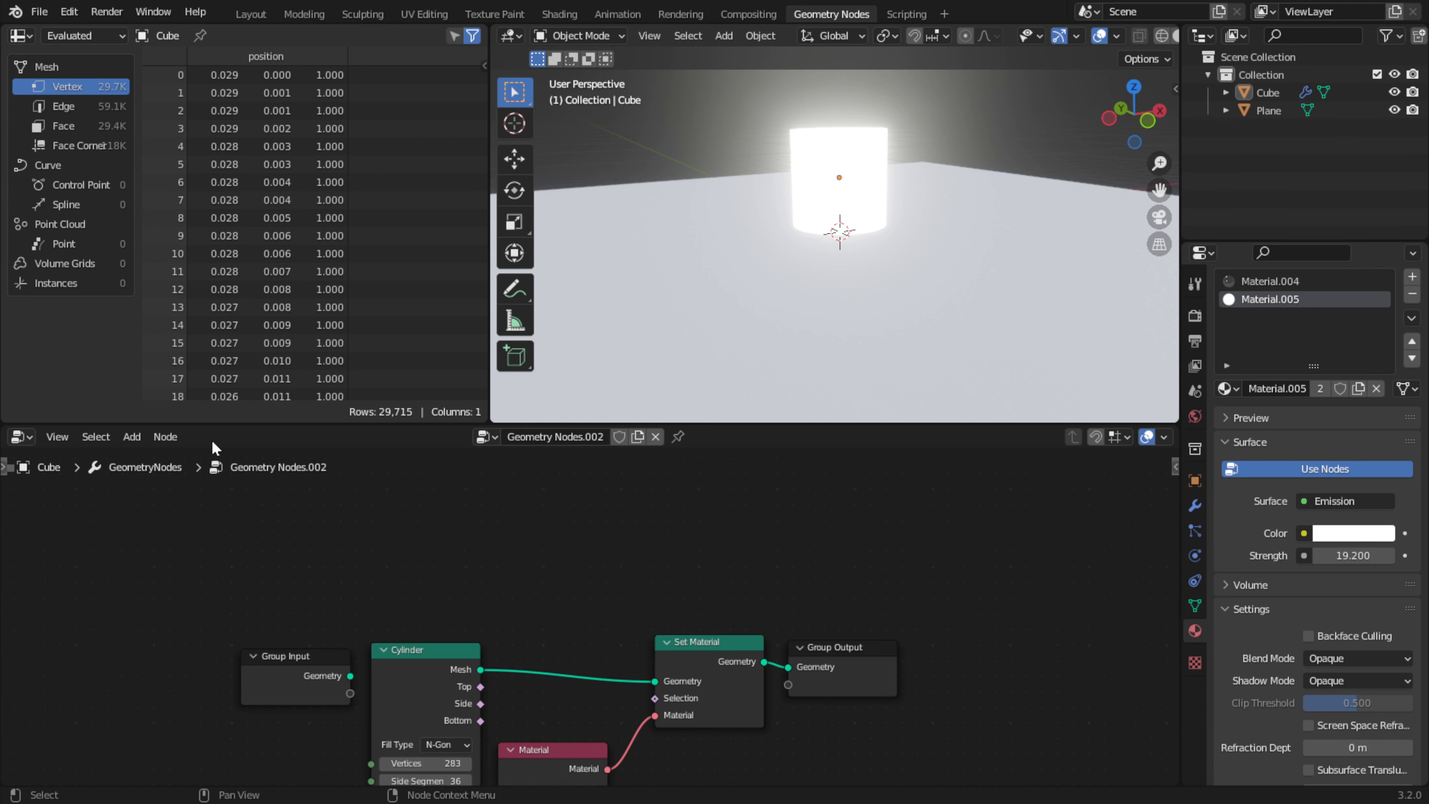
{"action": "middle_click_drag", "start_coordinate": [213, 448], "coordinate": [211, 443]}
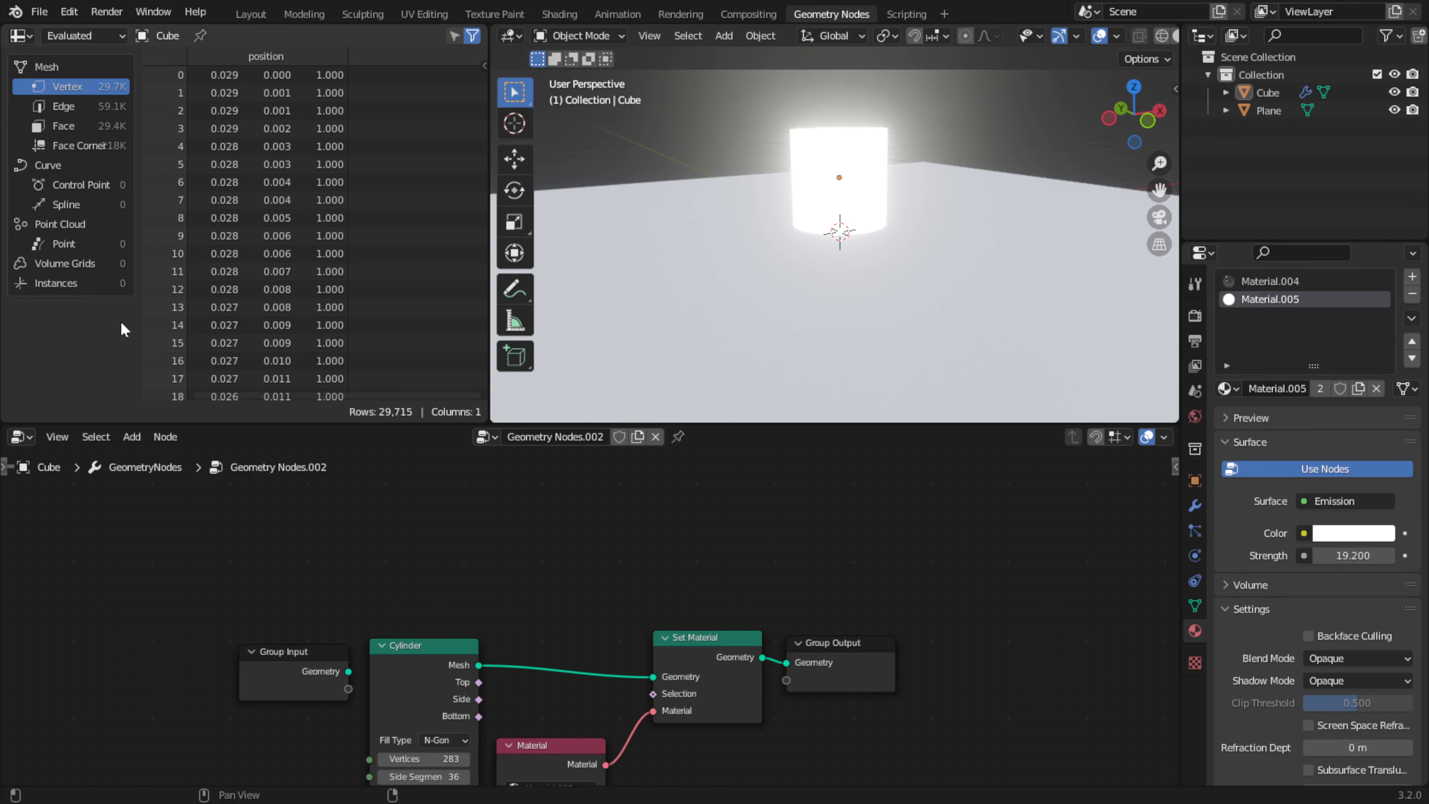
{"action": "left_click", "coordinate": [131, 437]}
{"action": "mouse_move", "coordinate": [213, 237]}
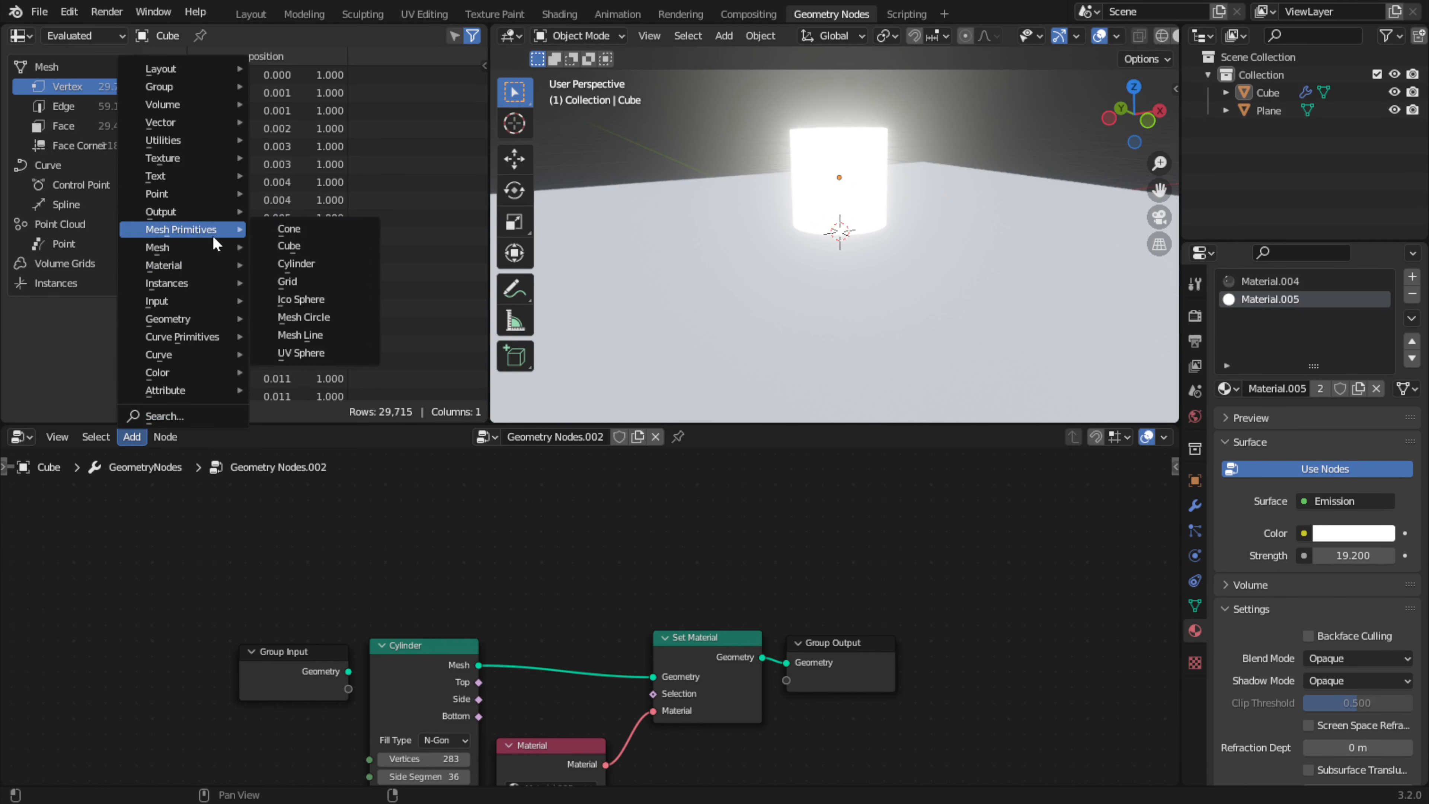
{"action": "left_click", "coordinate": [316, 299]}
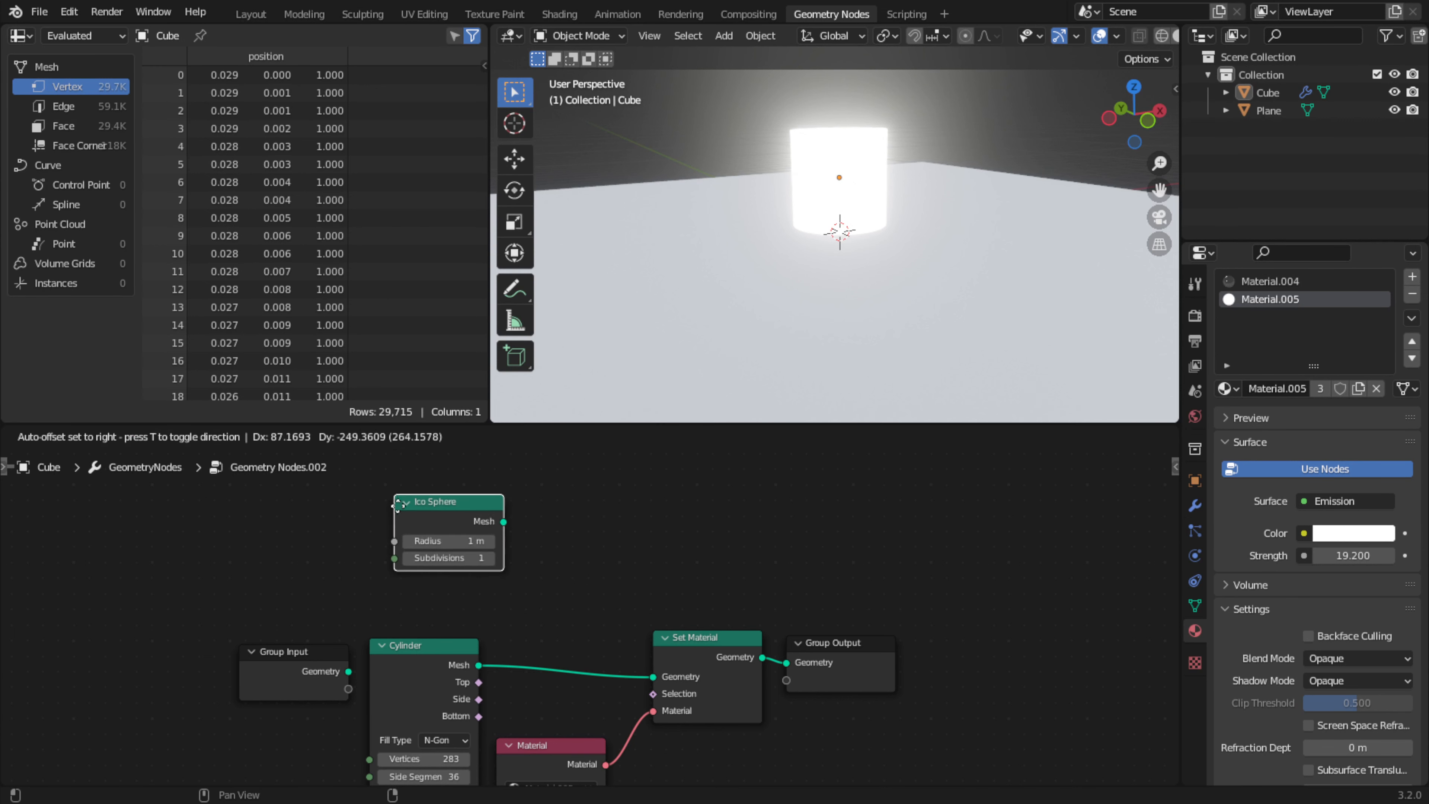
{"action": "left_click", "coordinate": [379, 534]}
Insert a Join Geometry node between Set Material and Group Output and connect the Ico Sphere mesh to it
{"action": "left_click_drag", "start_coordinate": [834, 685], "coordinate": [991, 678]}
{"action": "left_click_drag", "start_coordinate": [710, 642], "coordinate": [690, 645]}
{"action": "left_click", "coordinate": [129, 440]}
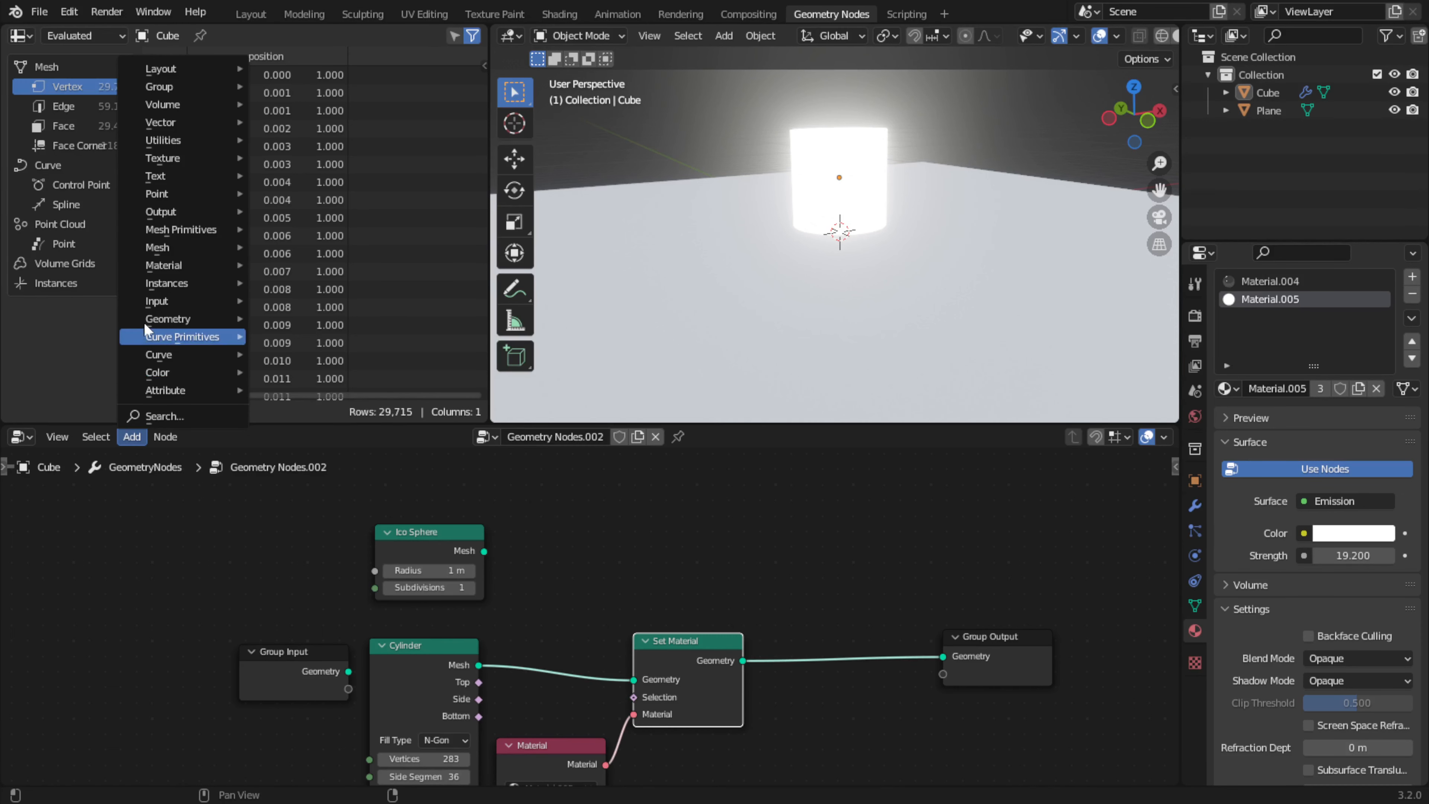
{"action": "mouse_move", "coordinate": [173, 303]}
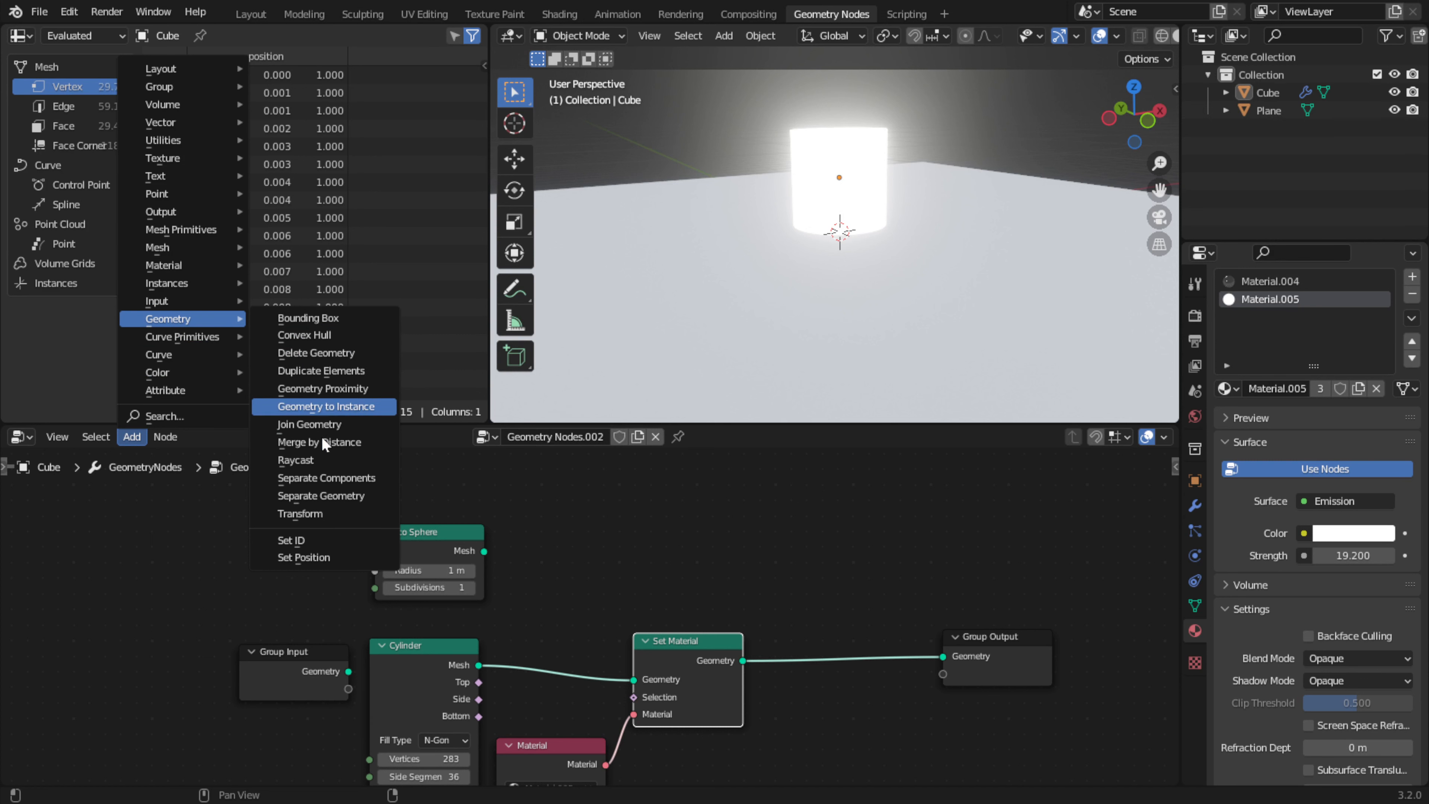
{"action": "left_click", "coordinate": [309, 424]}
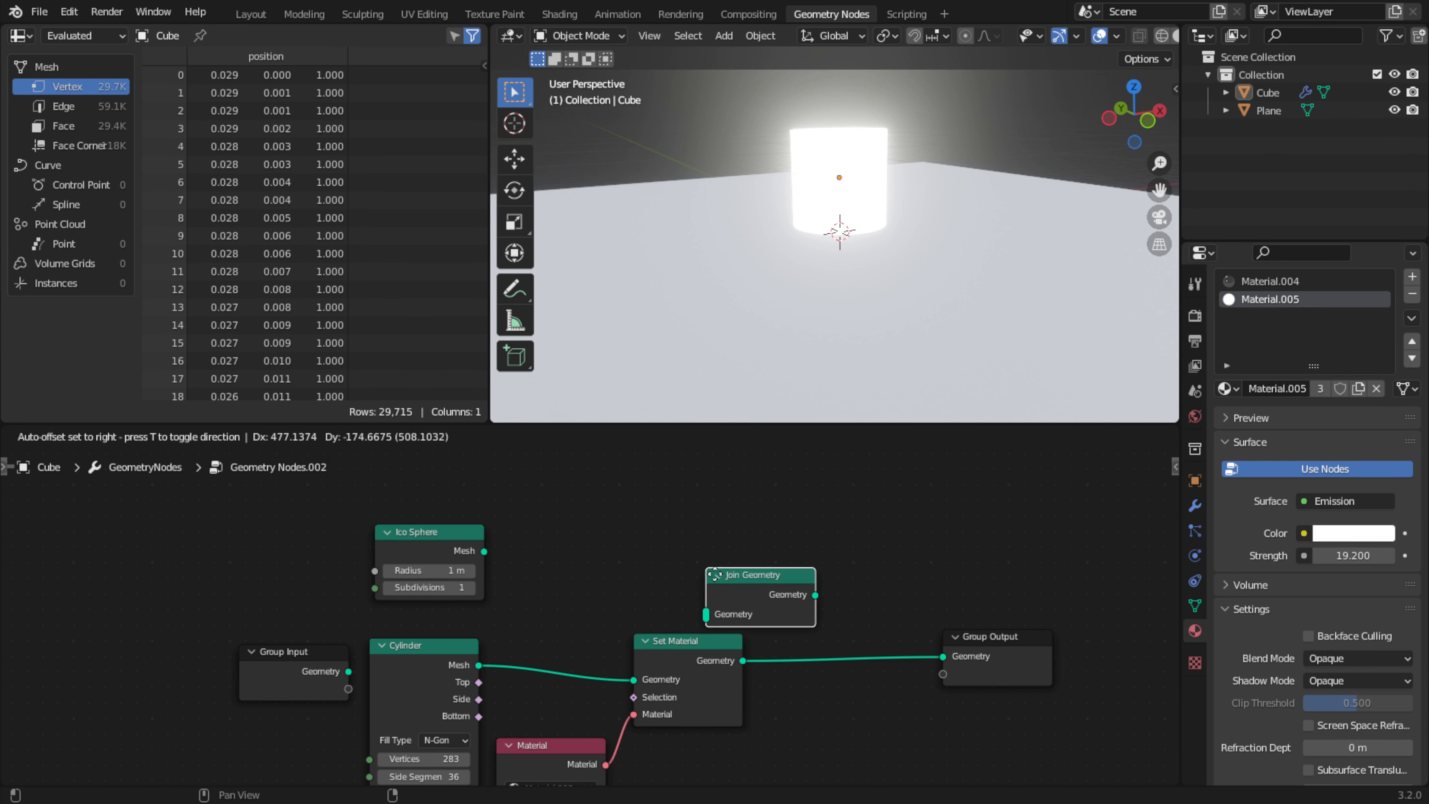
{"action": "left_click", "coordinate": [816, 630]}
{"action": "left_click_drag", "start_coordinate": [484, 552], "coordinate": [808, 672]}
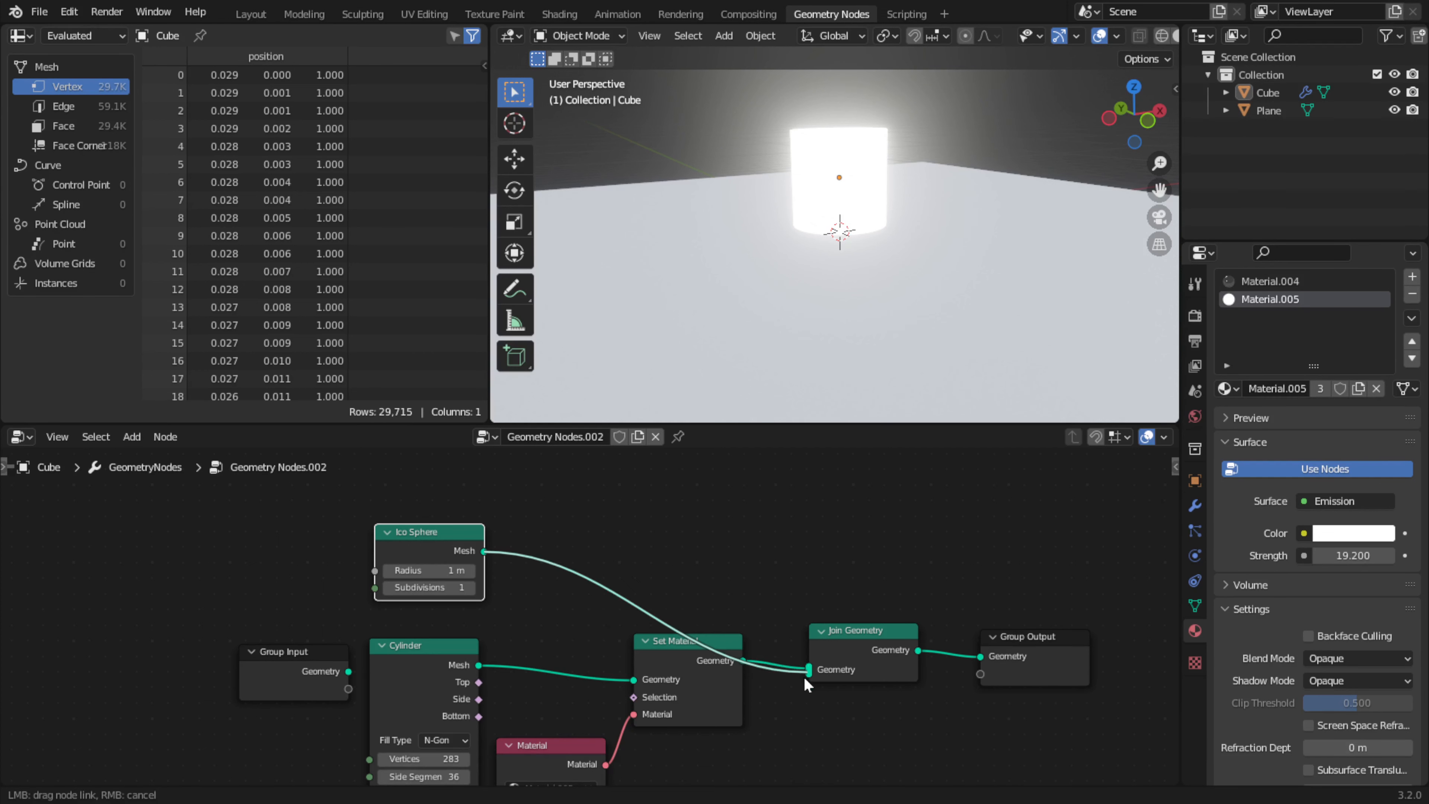
Insert a Set Position node between Ico Sphere and Join Geometry and set its X offset to -3.8 m
{"action": "middle_click_drag", "start_coordinate": [808, 351], "coordinate": [886, 145]}
{"action": "middle_click_drag", "start_coordinate": [737, 516], "coordinate": [709, 503]}
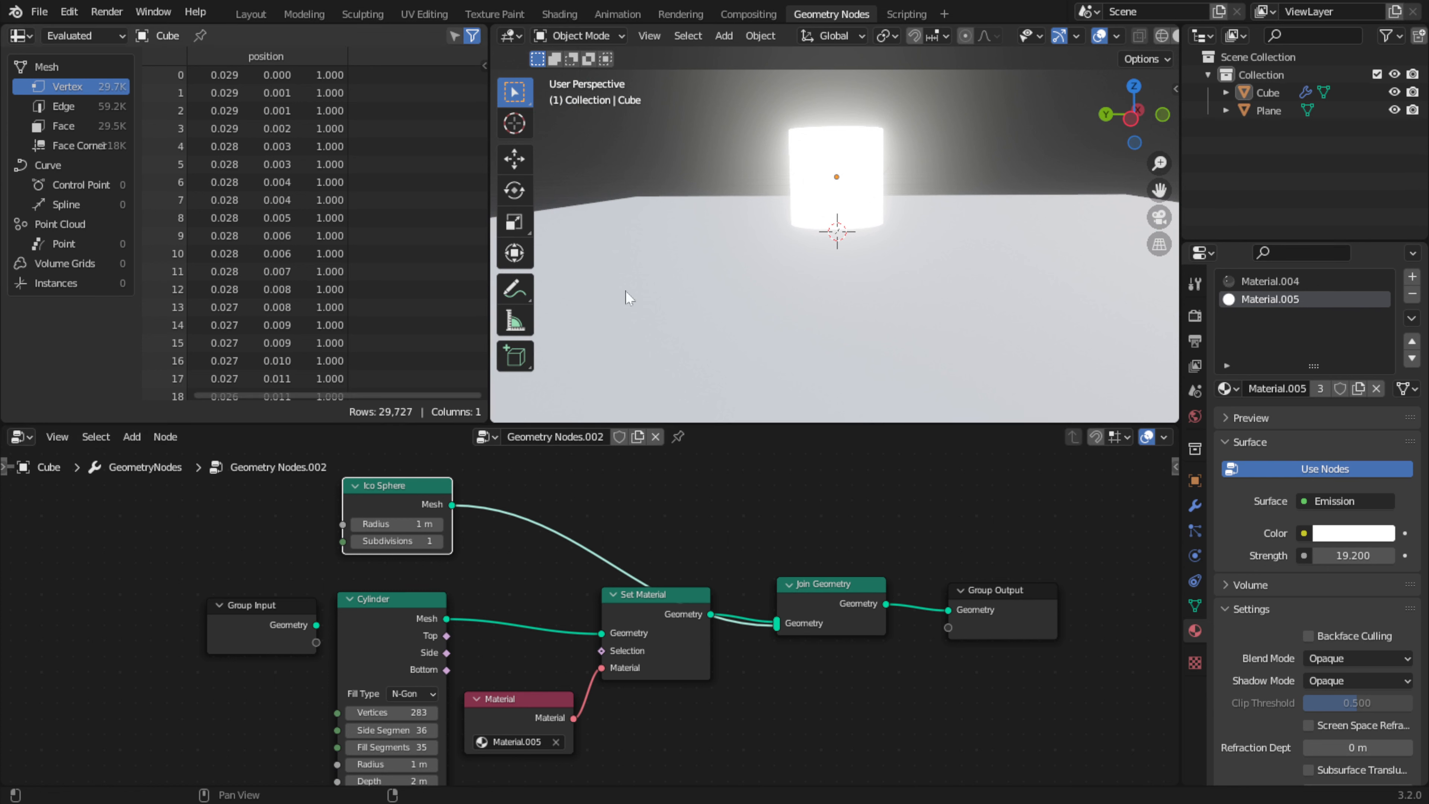
{"action": "left_click", "coordinate": [131, 437]}
{"action": "left_click", "coordinate": [133, 435]}
{"action": "left_click", "coordinate": [132, 437]}
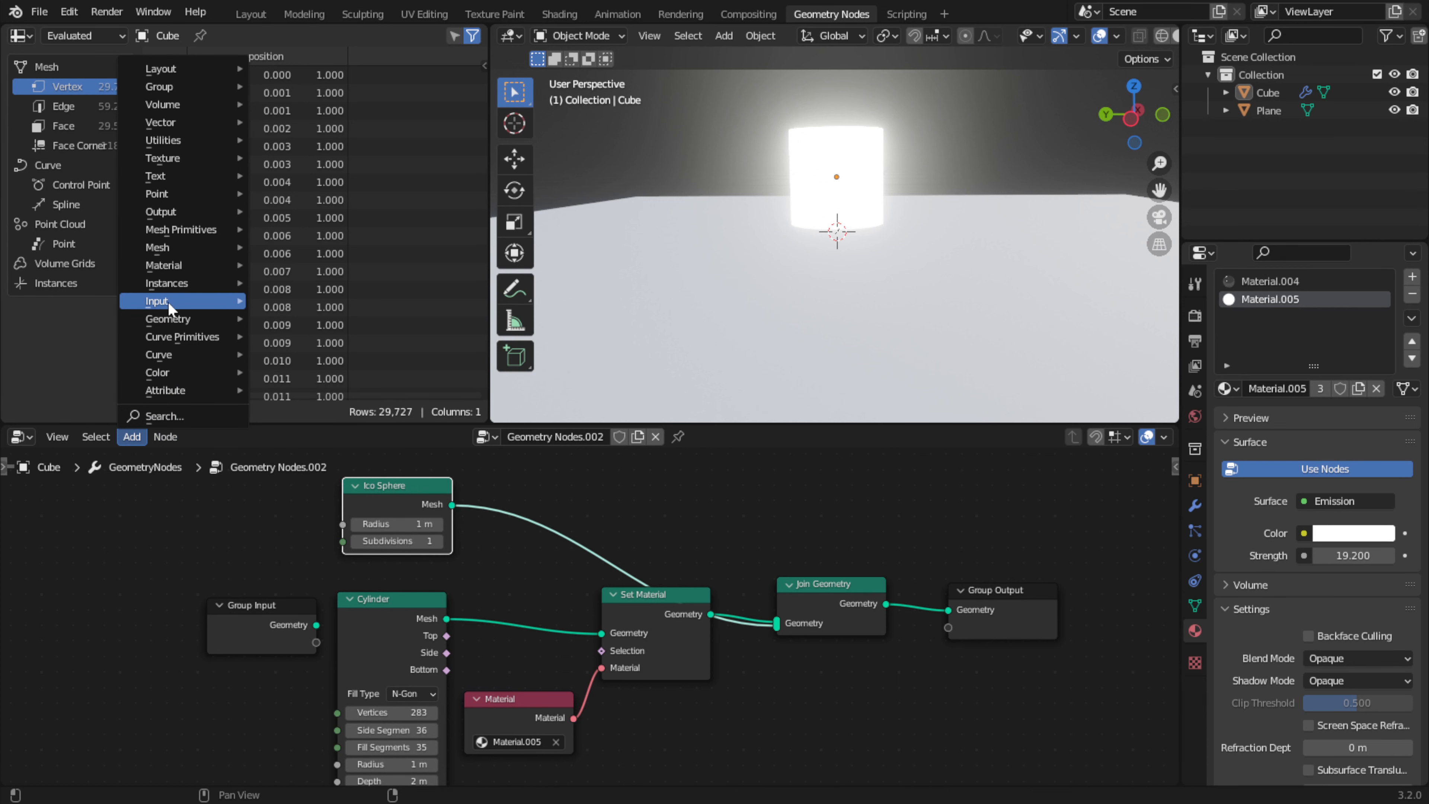
{"action": "mouse_move", "coordinate": [182, 319]}
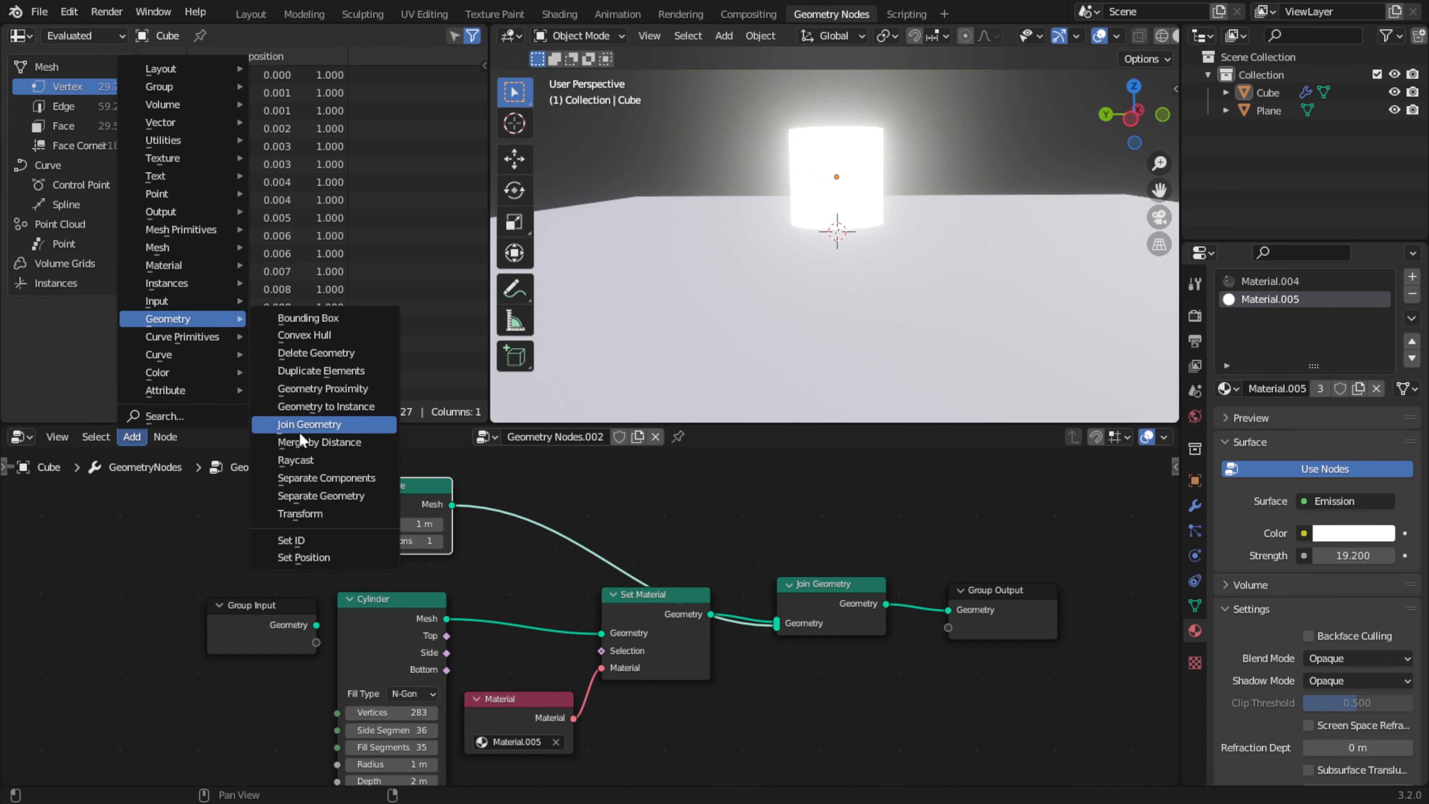
{"action": "left_click", "coordinate": [313, 558]}
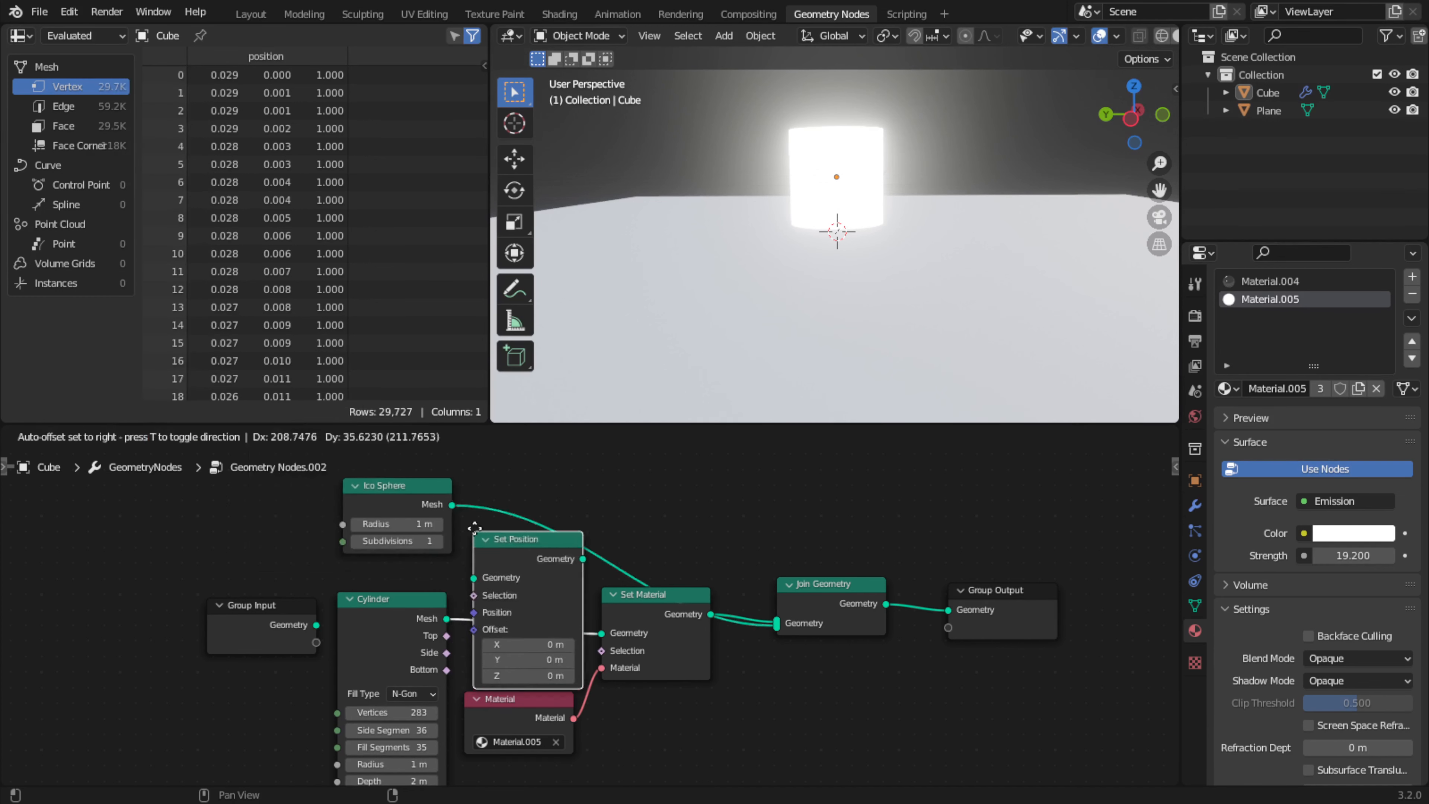
{"action": "left_click", "coordinate": [572, 586]}
{"action": "left_click_drag", "start_coordinate": [549, 510], "coordinate": [503, 562]}
{"action": "middle_click_drag", "start_coordinate": [664, 593], "coordinate": [691, 473]}
{"action": "left_click_drag", "start_coordinate": [571, 528], "coordinate": [529, 528]}
{"action": "mouse_move", "coordinate": [754, 220]}
{"action": "middle_mouse_down"}
{"action": "mouse_move", "coordinate": [790, 213]}
{"action": "mouse_move", "coordinate": [769, 209]}
{"action": "middle_mouse_up"}
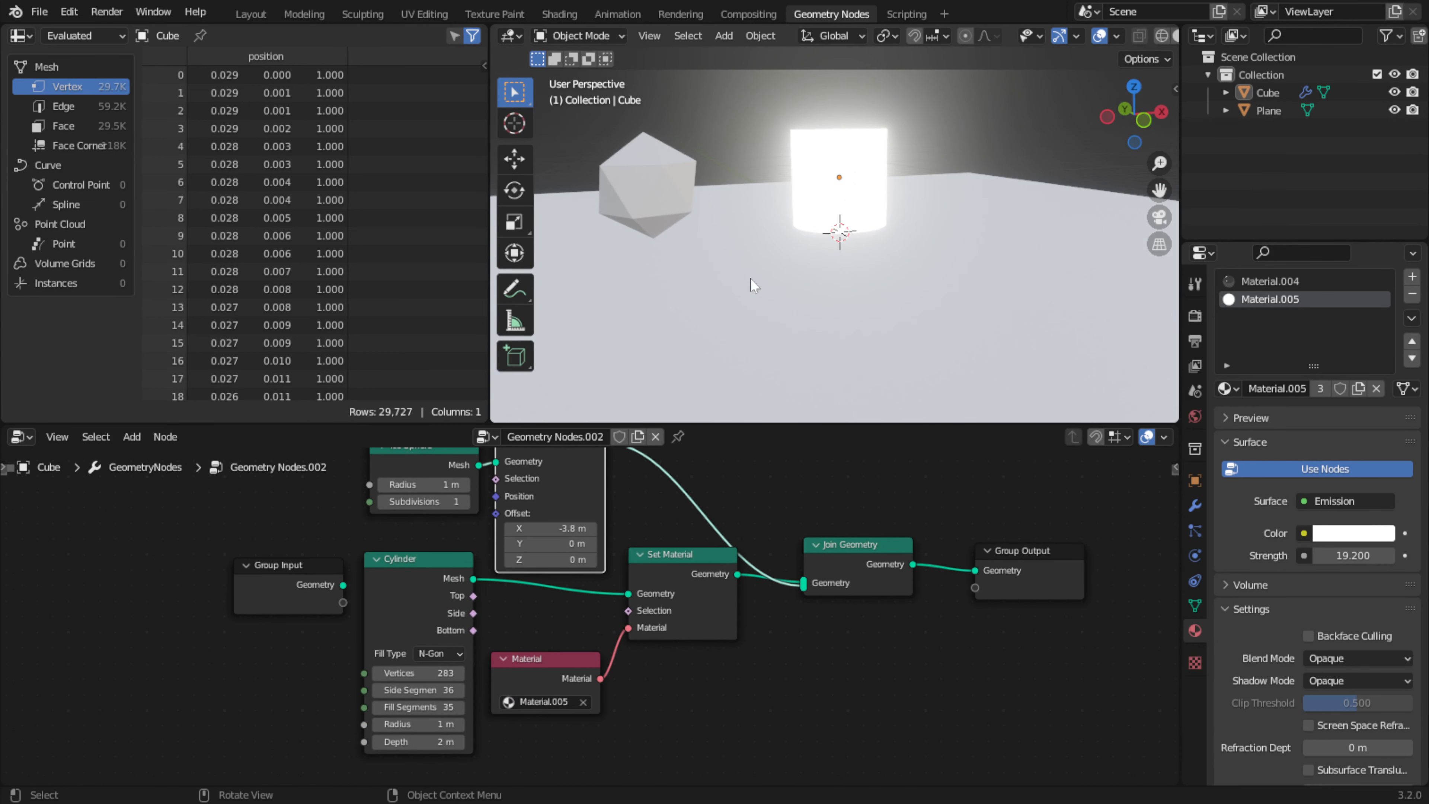
{"action": "middle_click_drag", "start_coordinate": [754, 285], "coordinate": [864, 263], "text": "shift"}
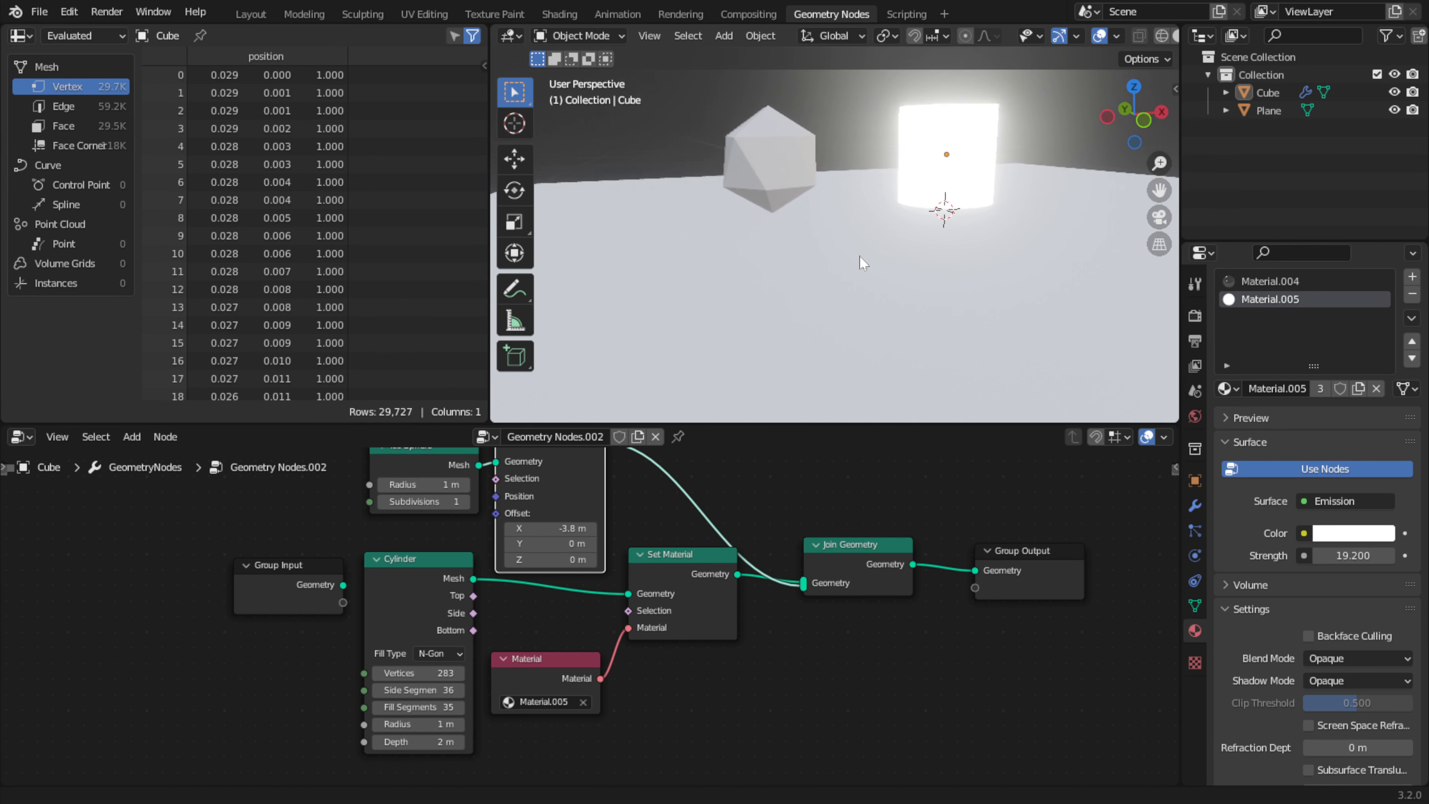
Move the cylinder branch, from Group Input to Set Material, down below the ico sphere nodes to make room
{"action": "left_click", "coordinate": [696, 562]}
{"action": "left_click_drag", "start_coordinate": [134, 575], "coordinate": [1023, 763]}
{"action": "left_click_drag", "start_coordinate": [99, 569], "coordinate": [678, 601]}
{"action": "left_click_drag", "start_coordinate": [208, 581], "coordinate": [703, 732]}
{"action": "left_click_drag", "start_coordinate": [670, 591], "coordinate": [634, 601]}
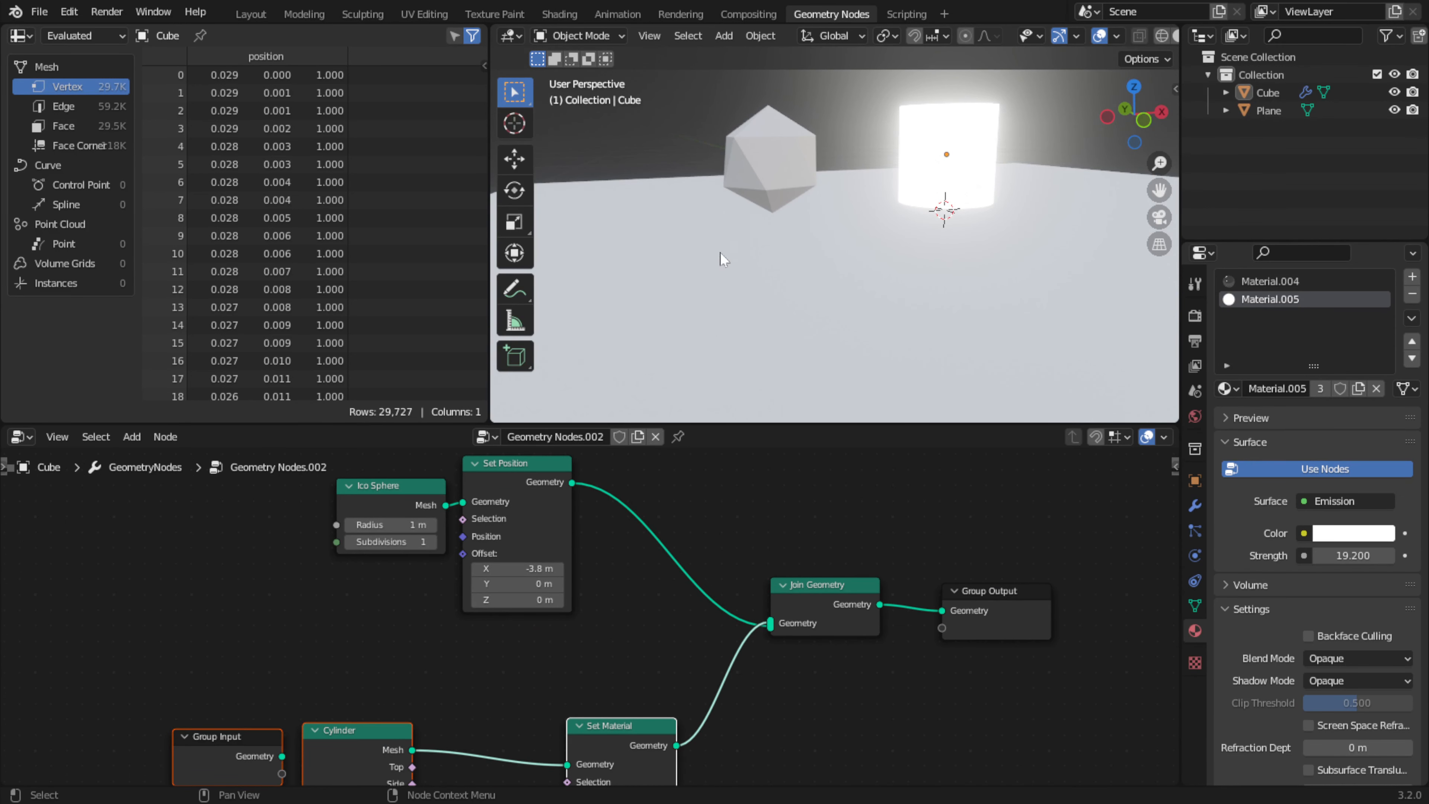
Insert a second Set Material node between Set Position and Join Geometry
{"action": "left_click", "coordinate": [129, 437]}
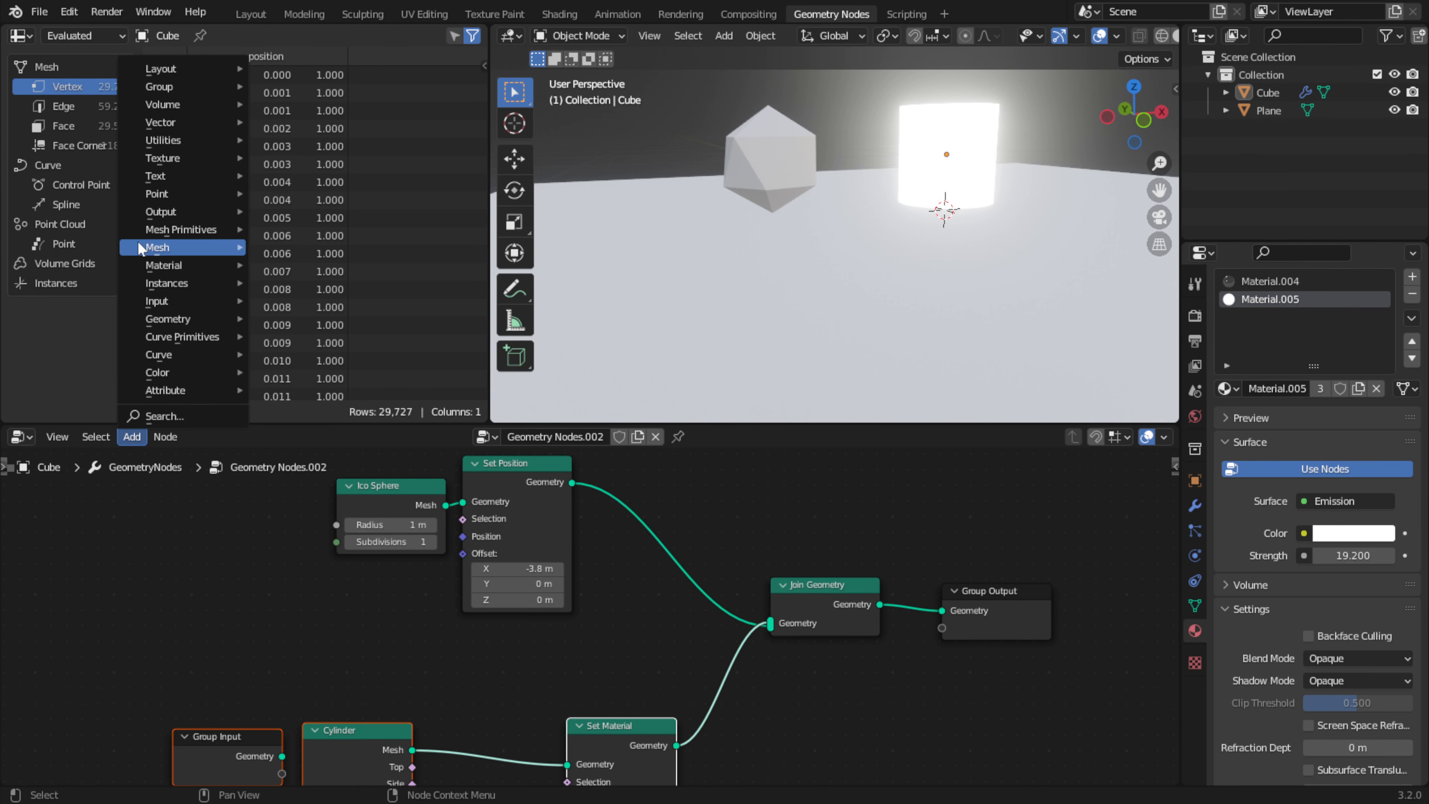
{"action": "mouse_move", "coordinate": [155, 265]}
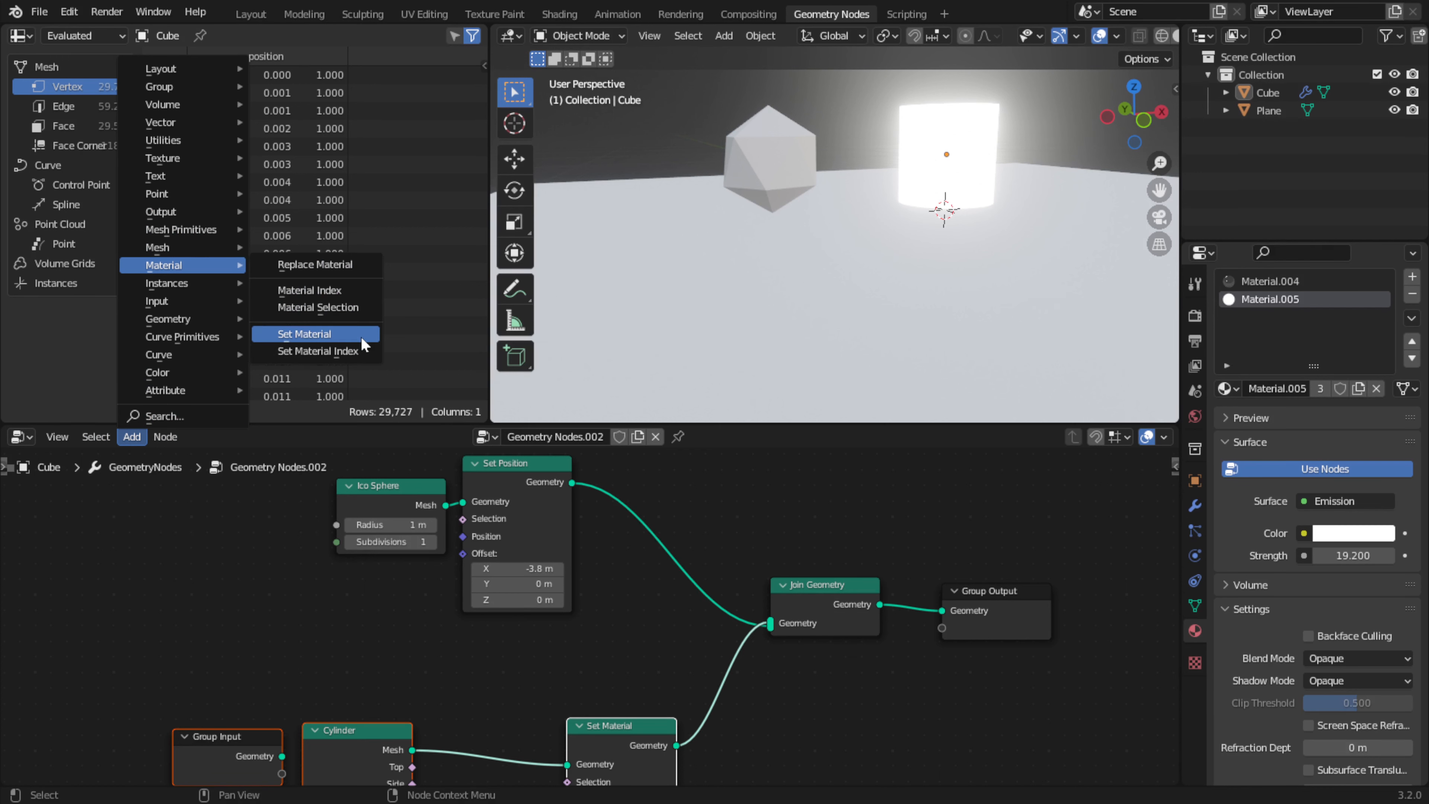
{"action": "left_click", "coordinate": [363, 338]}
{"action": "left_click", "coordinate": [694, 522]}
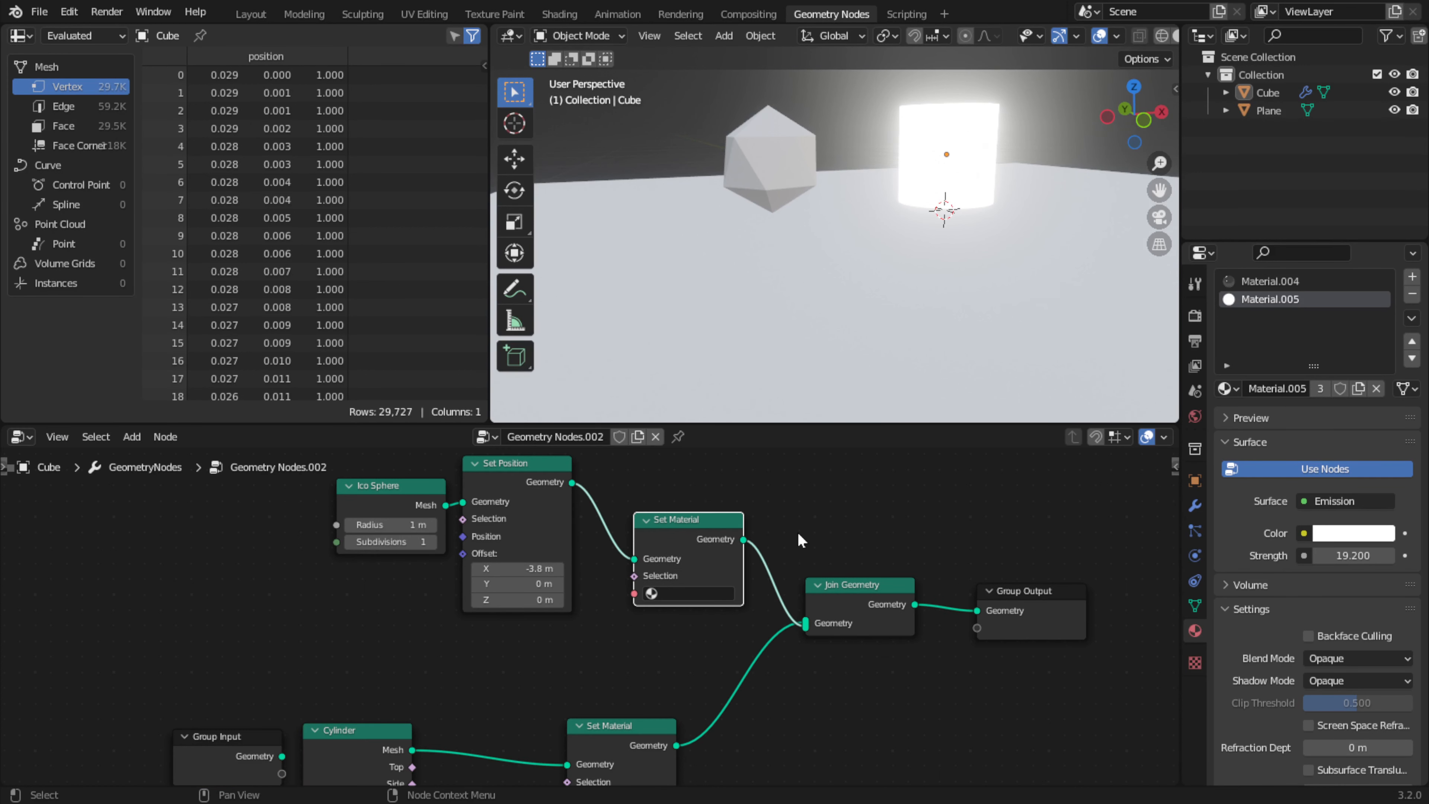
Move the Material node above the Cylinder node and choose Material.004 in the ico sphere's Set Material node
{"action": "middle_click_drag", "start_coordinate": [799, 532], "coordinate": [795, 492]}
{"action": "middle_click_drag", "start_coordinate": [650, 585], "coordinate": [710, 540]}
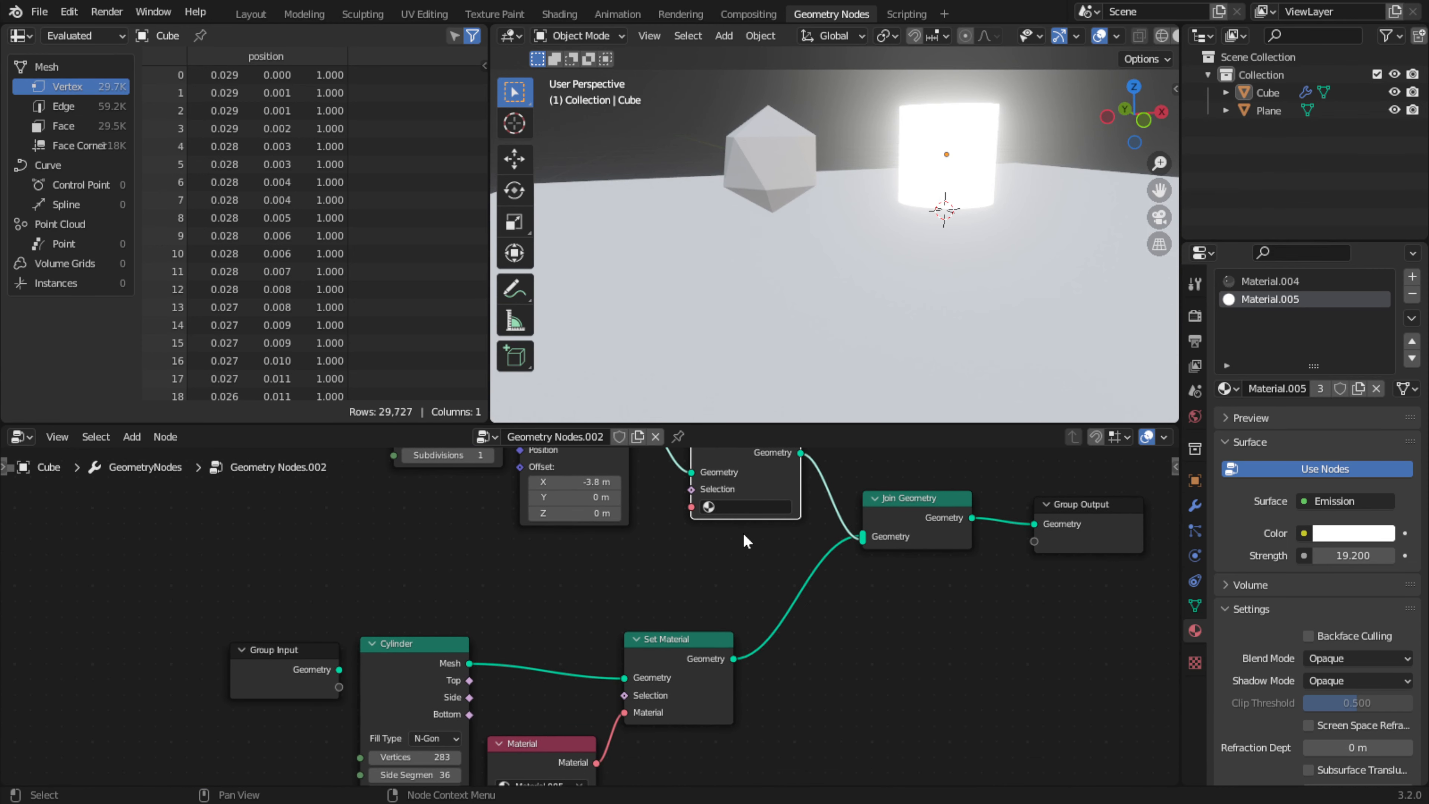
{"action": "middle_click_drag", "start_coordinate": [744, 535], "coordinate": [747, 534]}
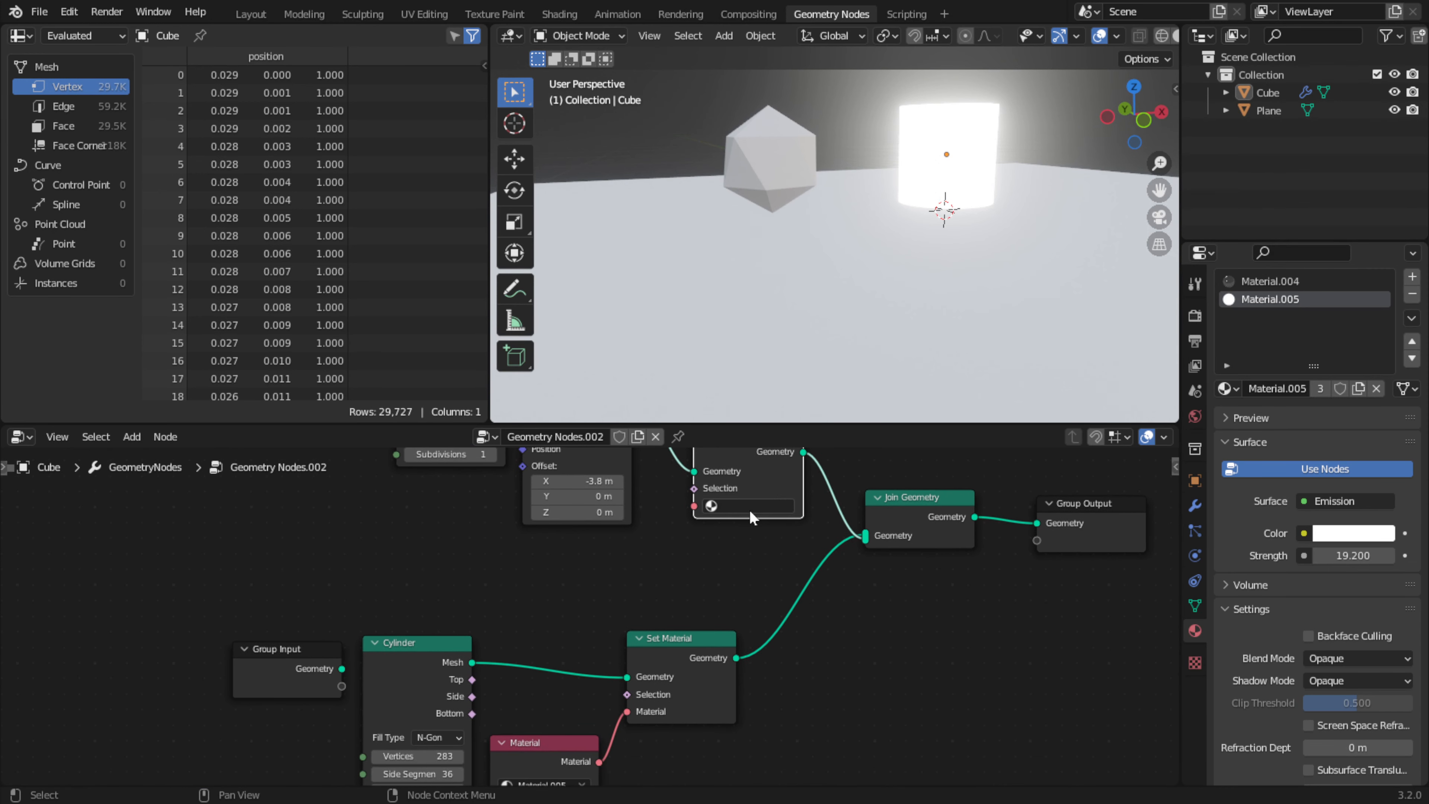
{"action": "left_click_drag", "start_coordinate": [535, 758], "coordinate": [501, 571]}
{"action": "left_click", "coordinate": [735, 506]}
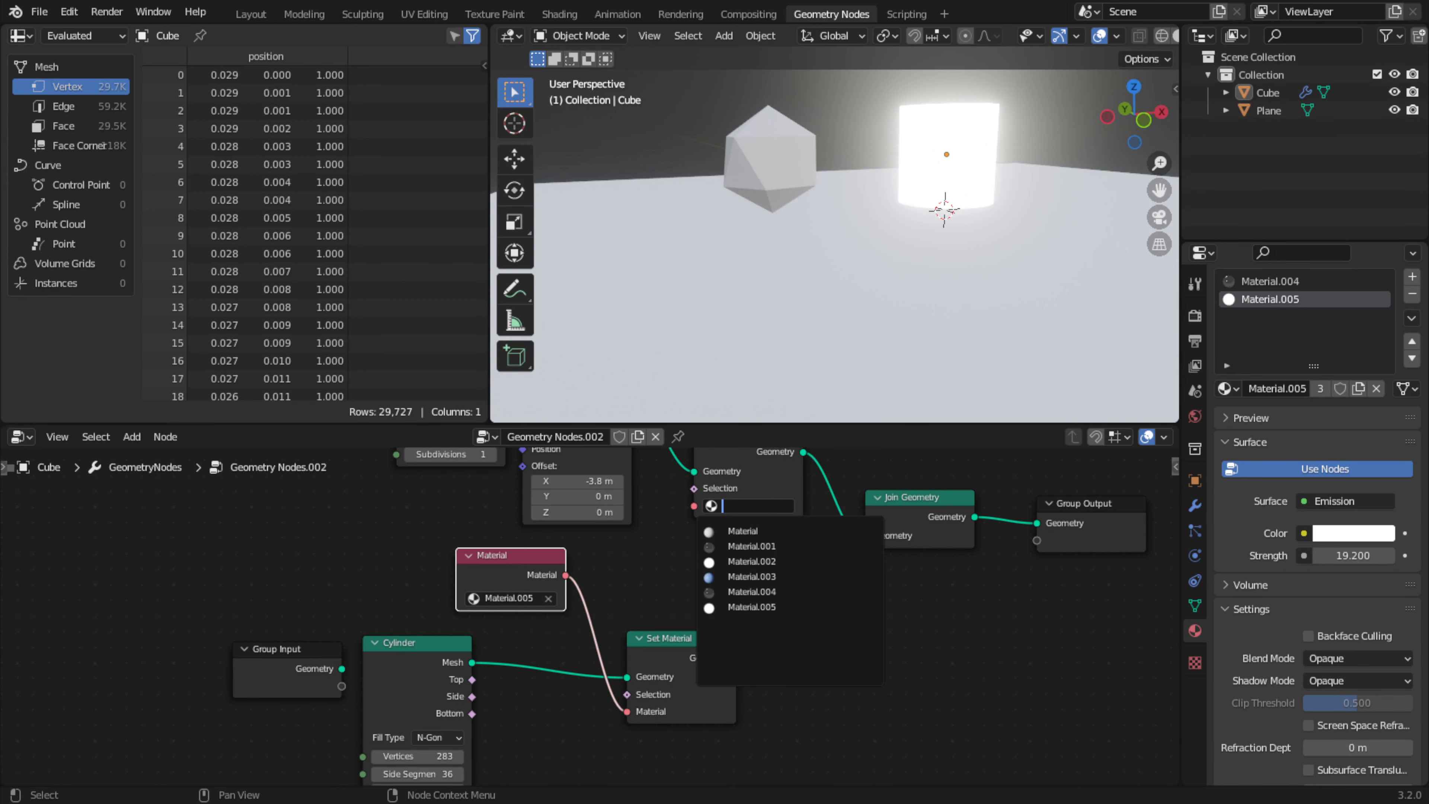
{"action": "left_click", "coordinate": [754, 592]}
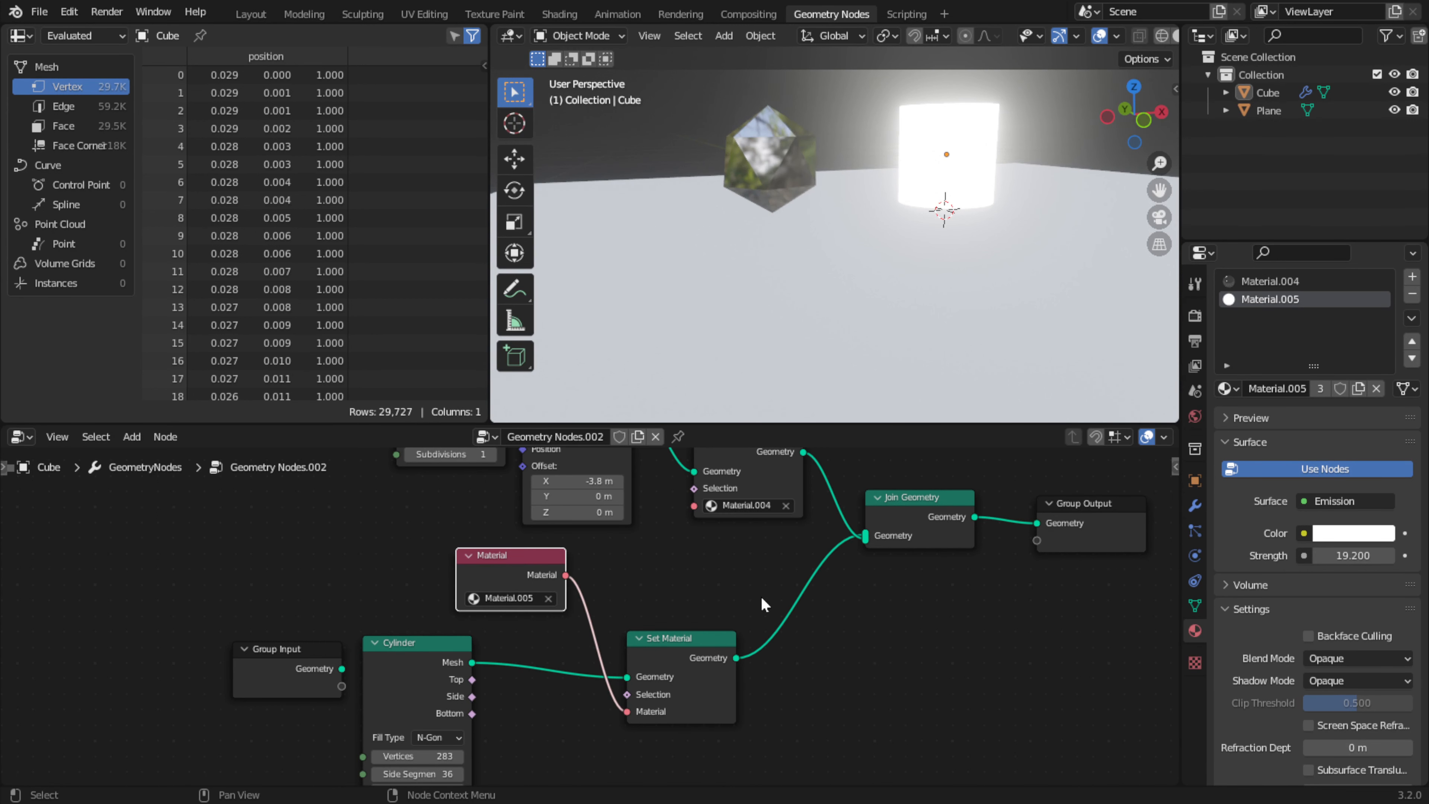
Disconnect the Material node from the cylinder's Set Material node and choose Material.005 directly in that node
{"action": "left_click_drag", "start_coordinate": [627, 711], "coordinate": [611, 709]}
{"action": "left_click", "coordinate": [717, 710]}
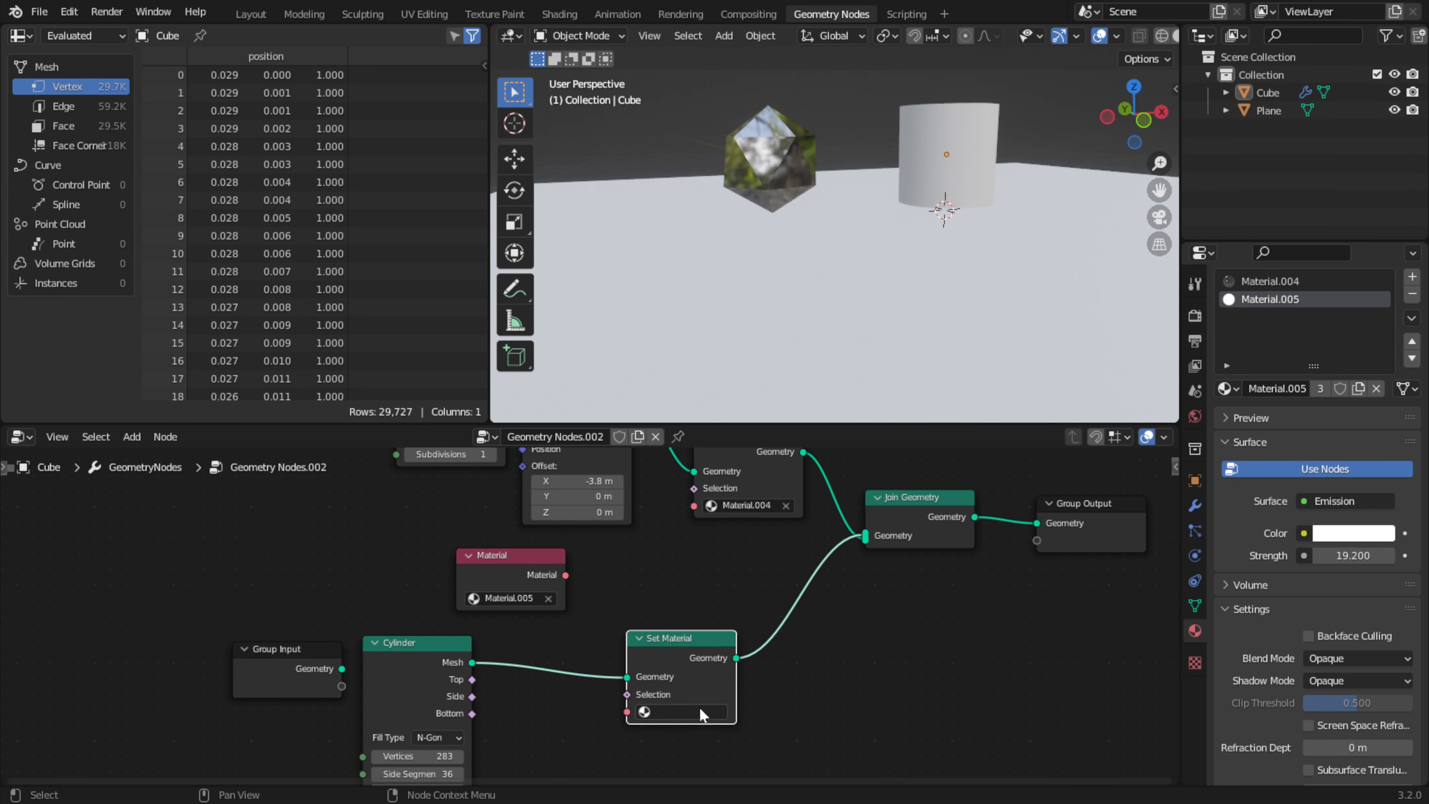
{"action": "left_click", "coordinate": [699, 710]}
{"action": "left_click", "coordinate": [685, 625]}
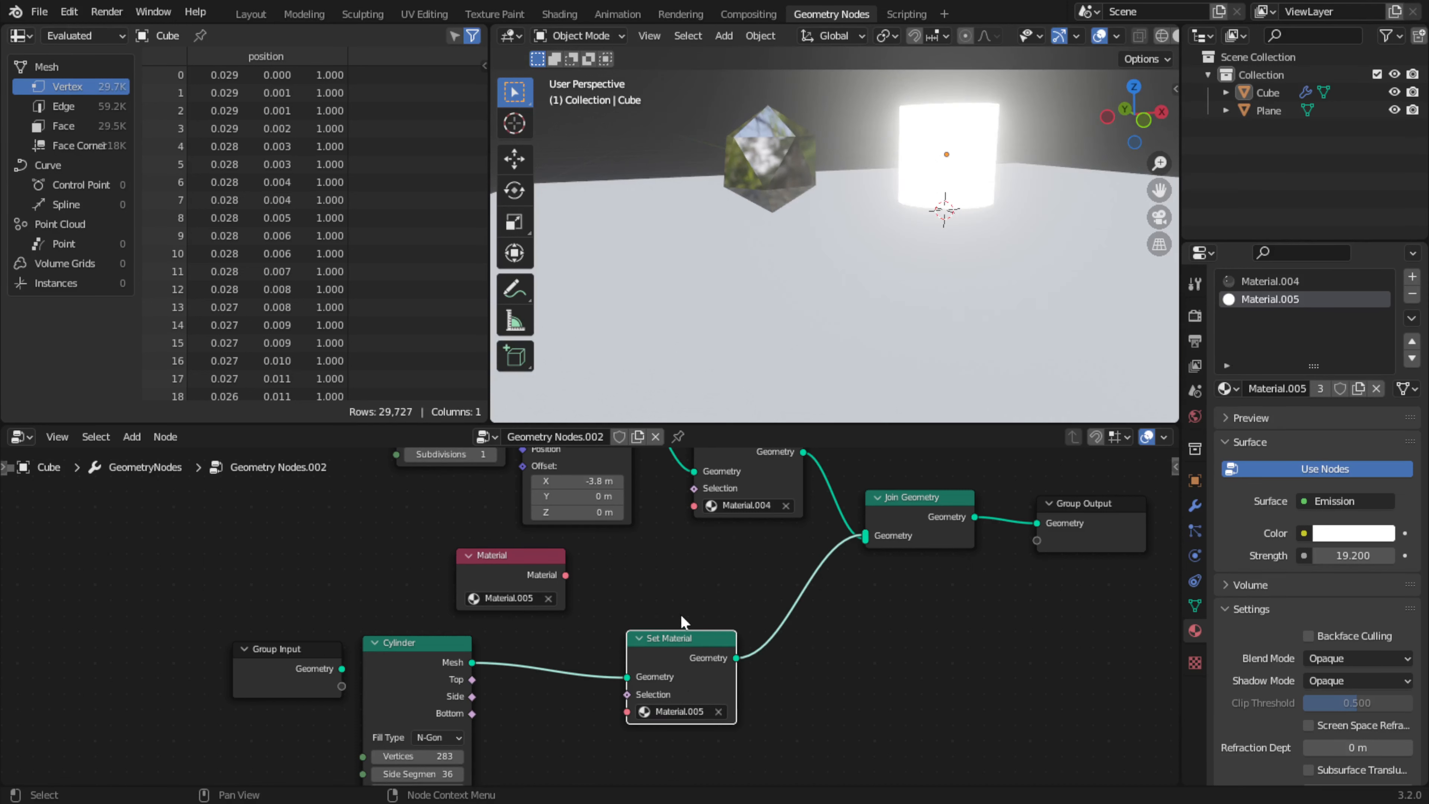
Replace the material in the cylinder's Set Material node with Material.004
{"action": "left_click", "coordinate": [724, 712]}
{"action": "left_click", "coordinate": [684, 711]}
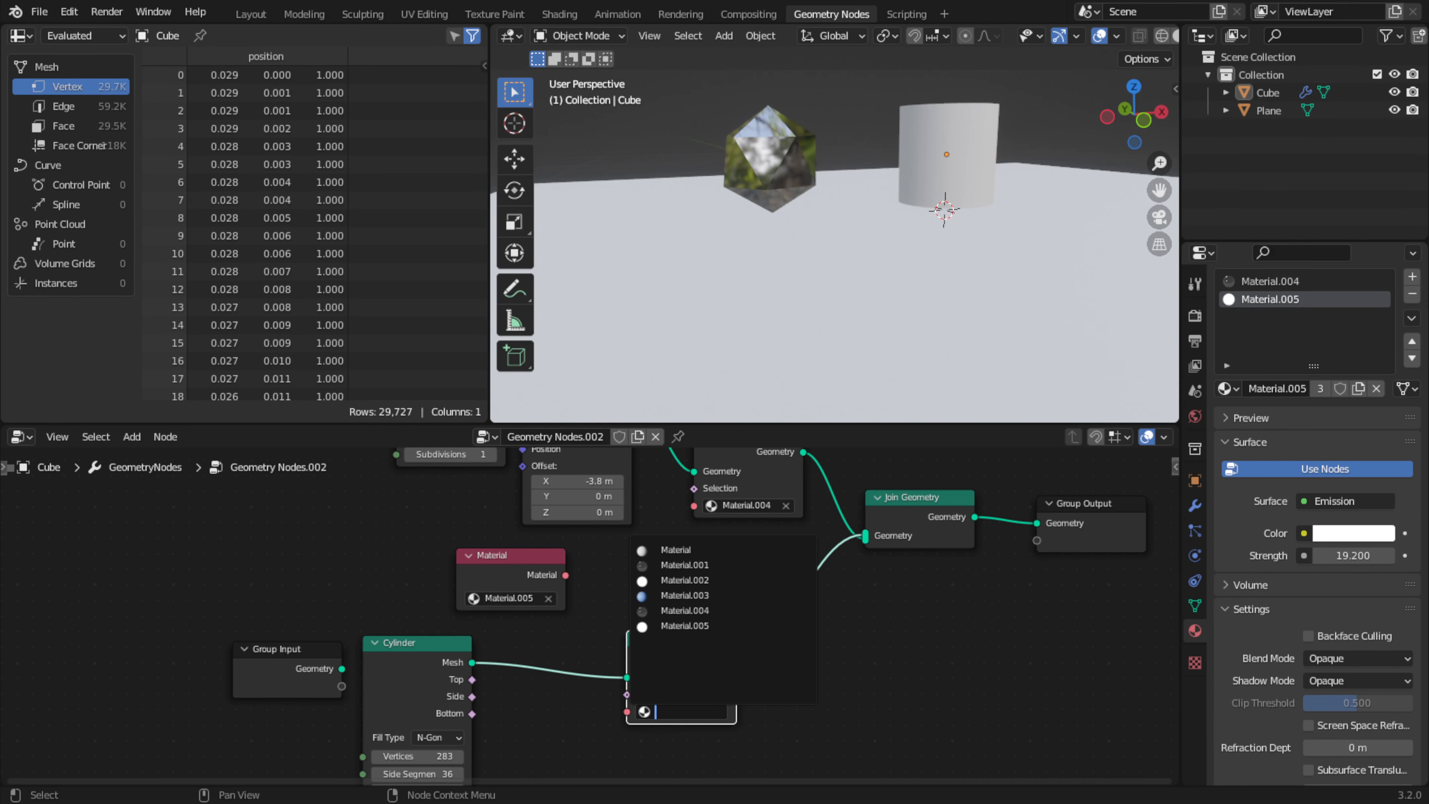
{"action": "left_click", "coordinate": [703, 618]}
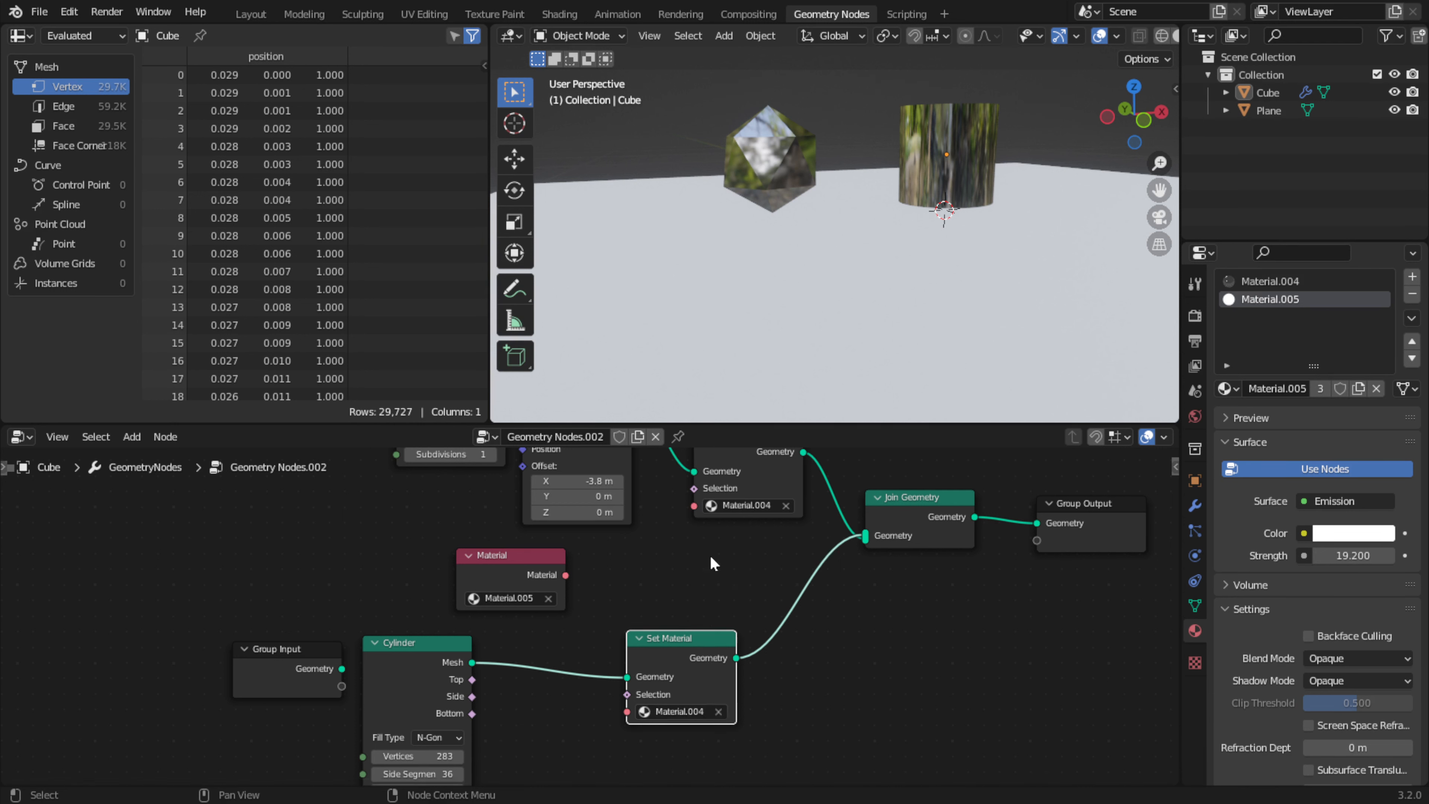
Connect the Material node to both Set Material nodes and change its material to Material.004
{"action": "left_click_drag", "start_coordinate": [564, 576], "coordinate": [694, 506]}
{"action": "left_click_drag", "start_coordinate": [566, 575], "coordinate": [636, 714]}
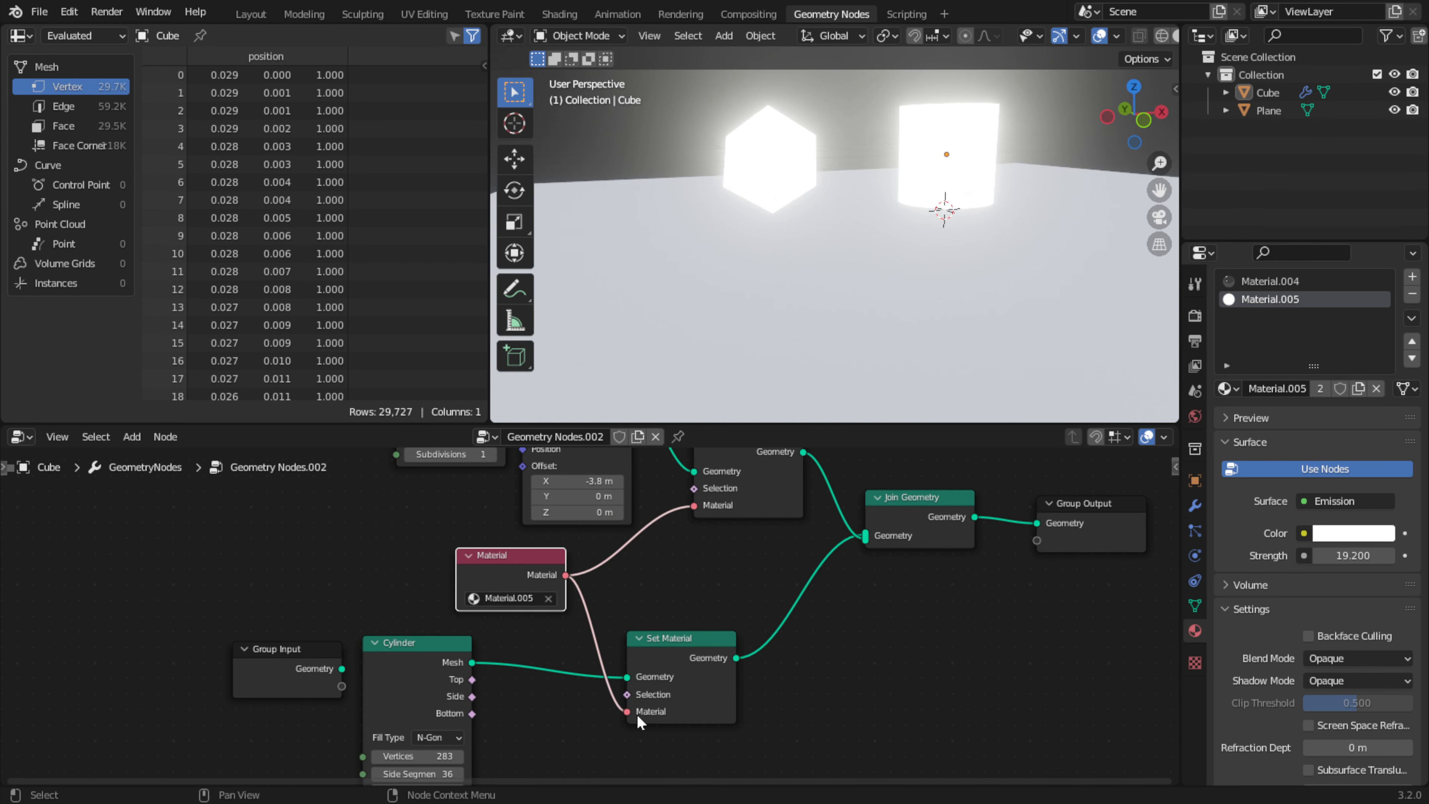
{"action": "left_click", "coordinate": [549, 598]}
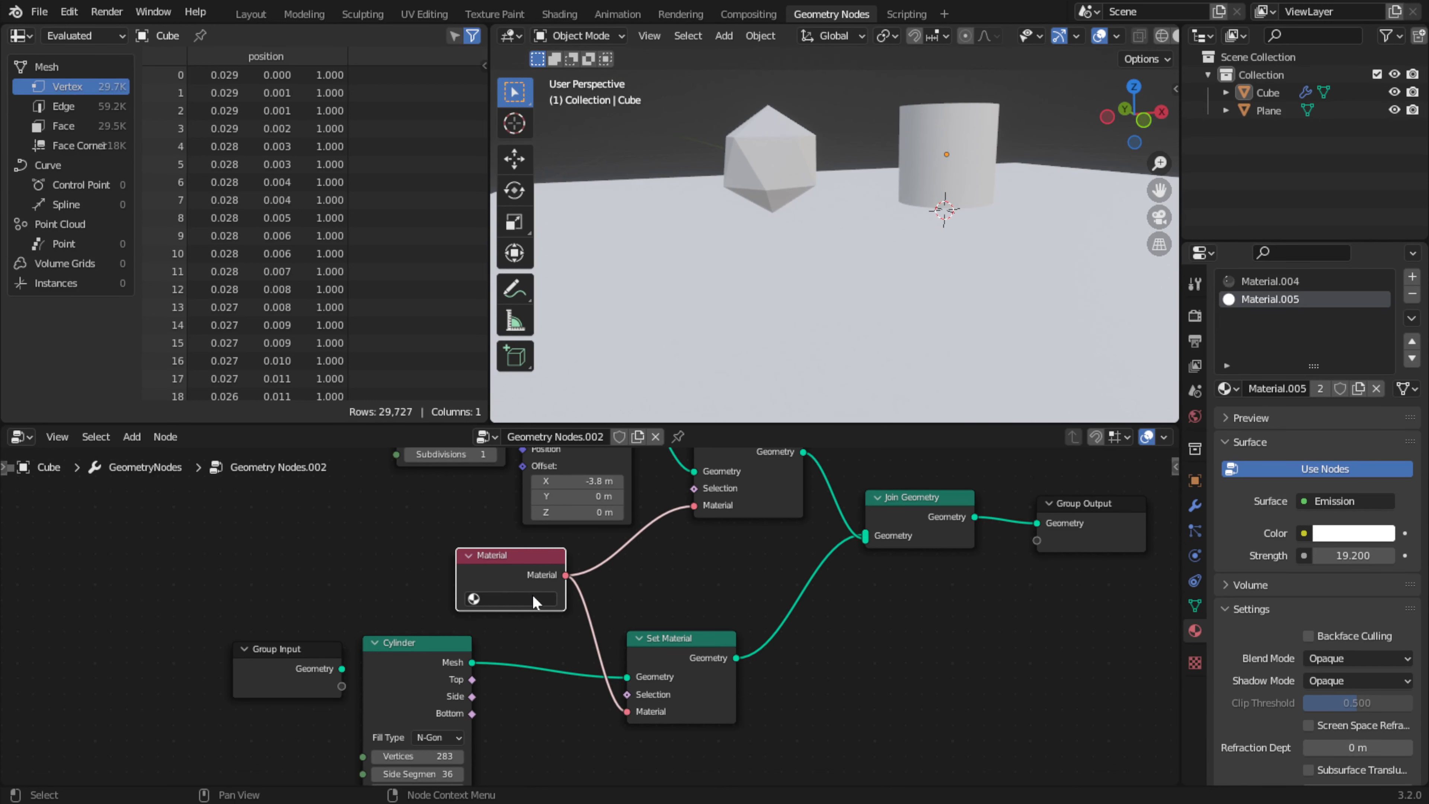
{"action": "left_click", "coordinate": [518, 599]}
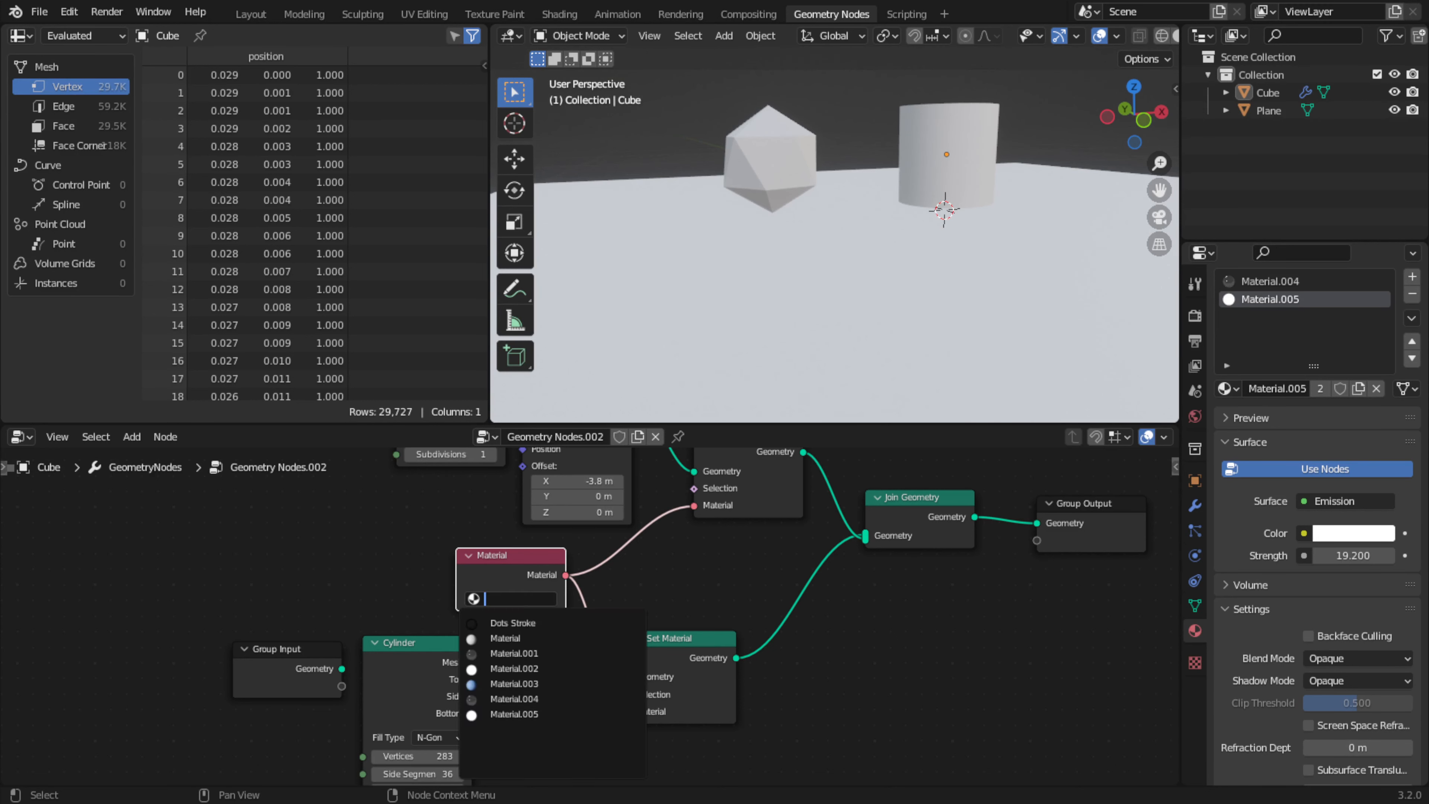
{"action": "left_click", "coordinate": [514, 699]}
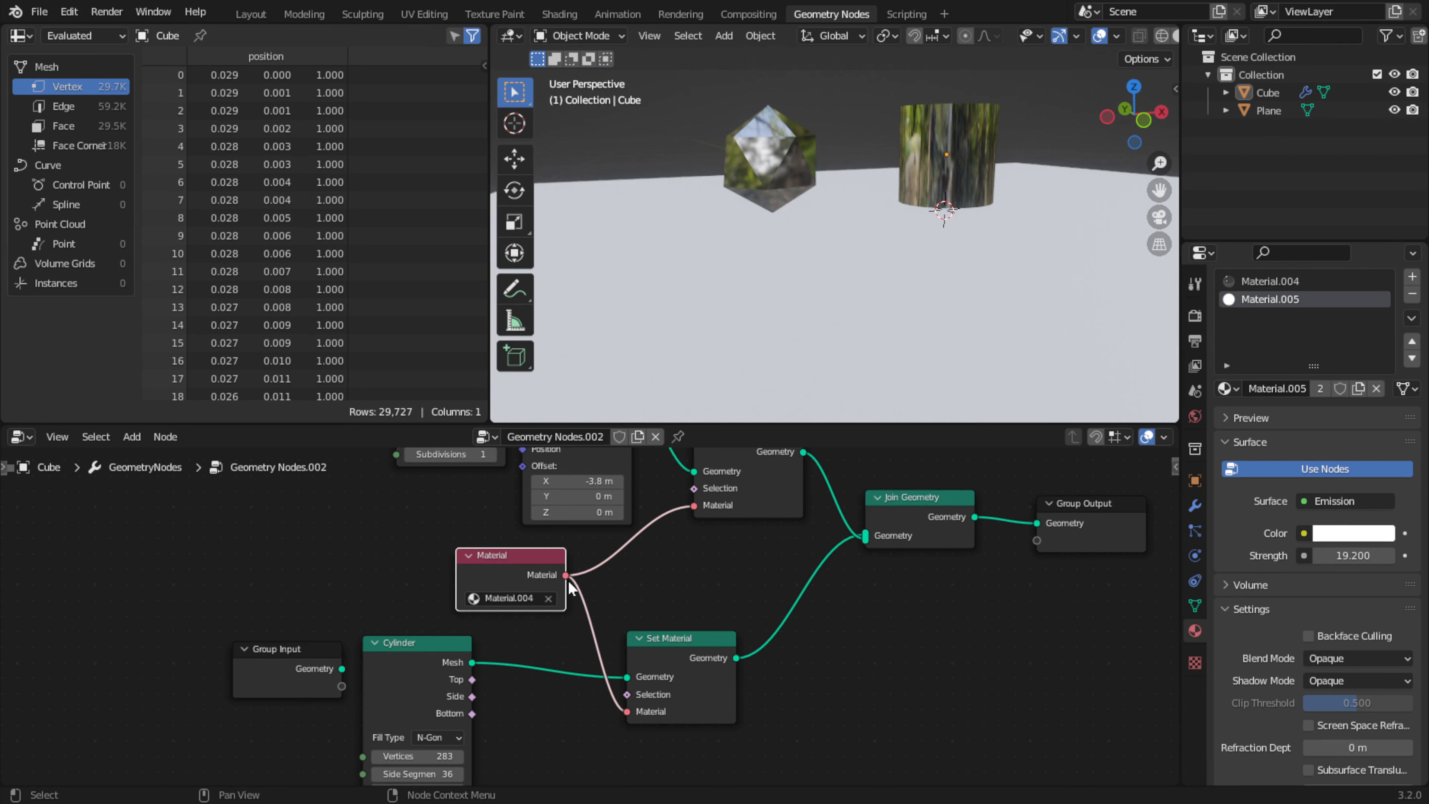
{"action": "left_click_drag", "start_coordinate": [566, 575], "coordinate": [967, 692]}
{"action": "left_click", "coordinate": [857, 530]}
{"action": "middle_click_drag", "start_coordinate": [862, 537], "coordinate": [861, 475]}
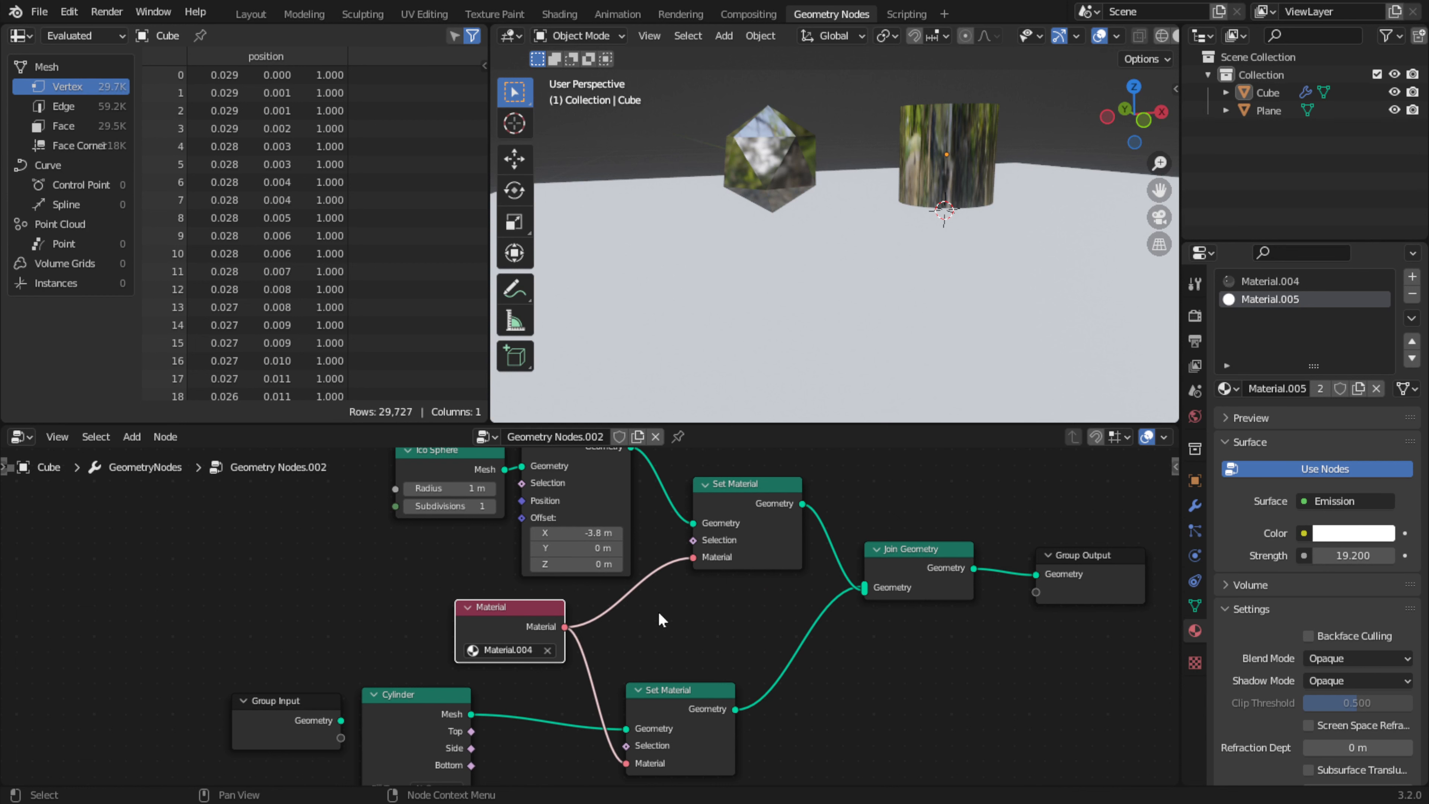
Disconnect the Material node from both Set Material nodes and choose Material.005 in the ico sphere's Set Material node
{"action": "left_click_drag", "start_coordinate": [695, 553], "coordinate": [582, 722]}
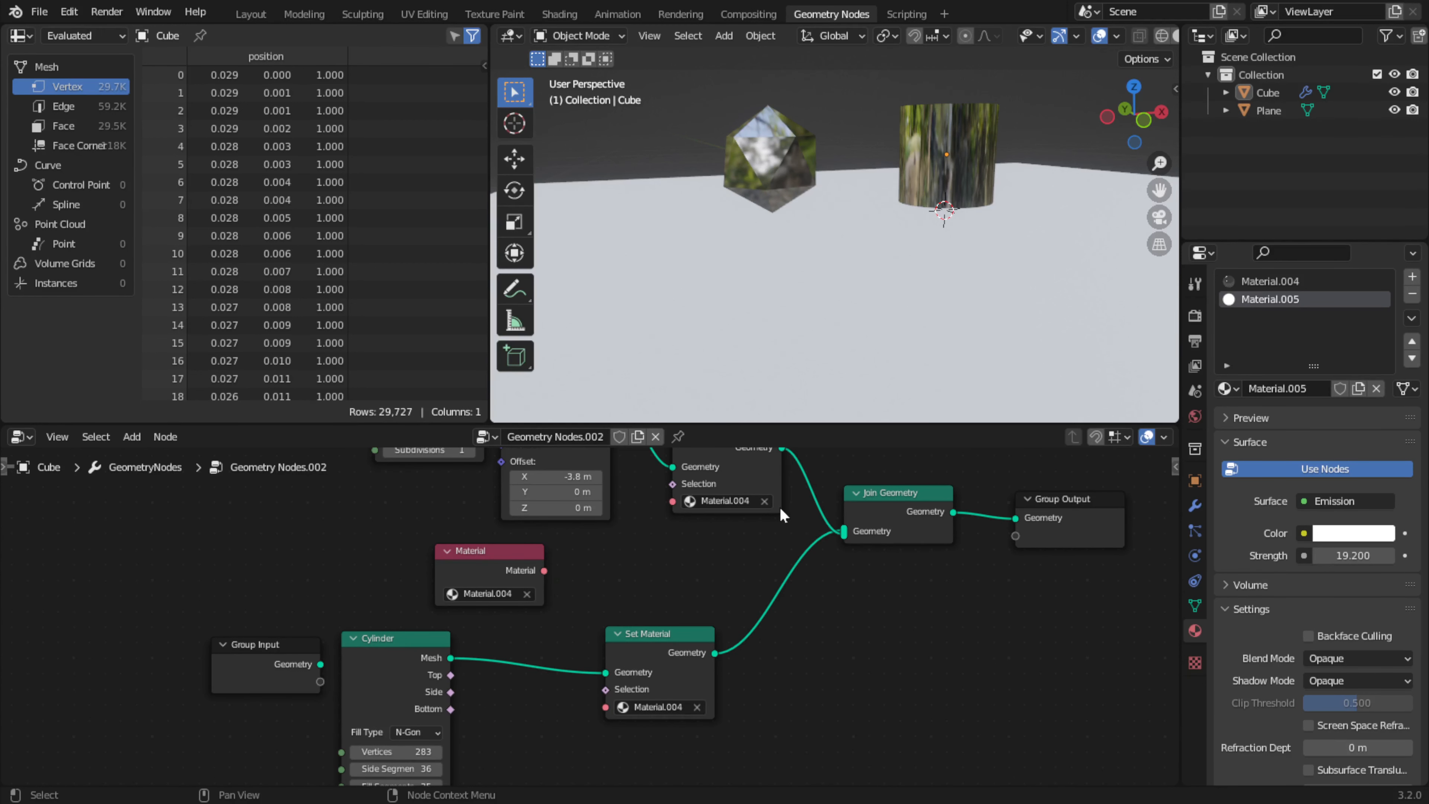
{"action": "left_click", "coordinate": [763, 499]}
{"action": "left_click", "coordinate": [726, 501]}
{"action": "left_click", "coordinate": [726, 501]}
{"action": "left_click", "coordinate": [737, 589]}
{"action": "left_click", "coordinate": [764, 500]}
{"action": "left_click", "coordinate": [726, 501]}
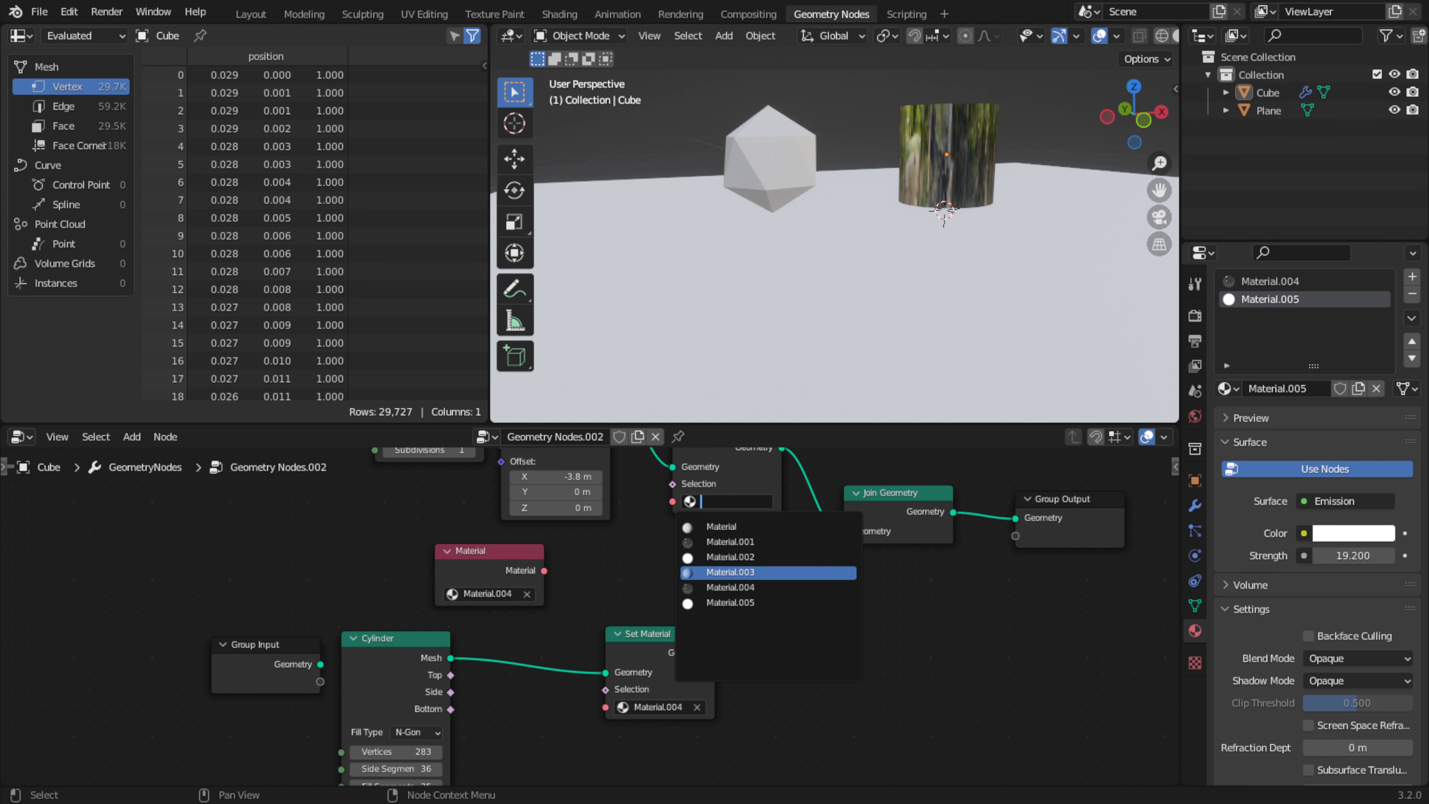
{"action": "left_click", "coordinate": [730, 602]}
Replace the material in the cylinder's Set Material node with Material.005
{"action": "left_click", "coordinate": [697, 707]}
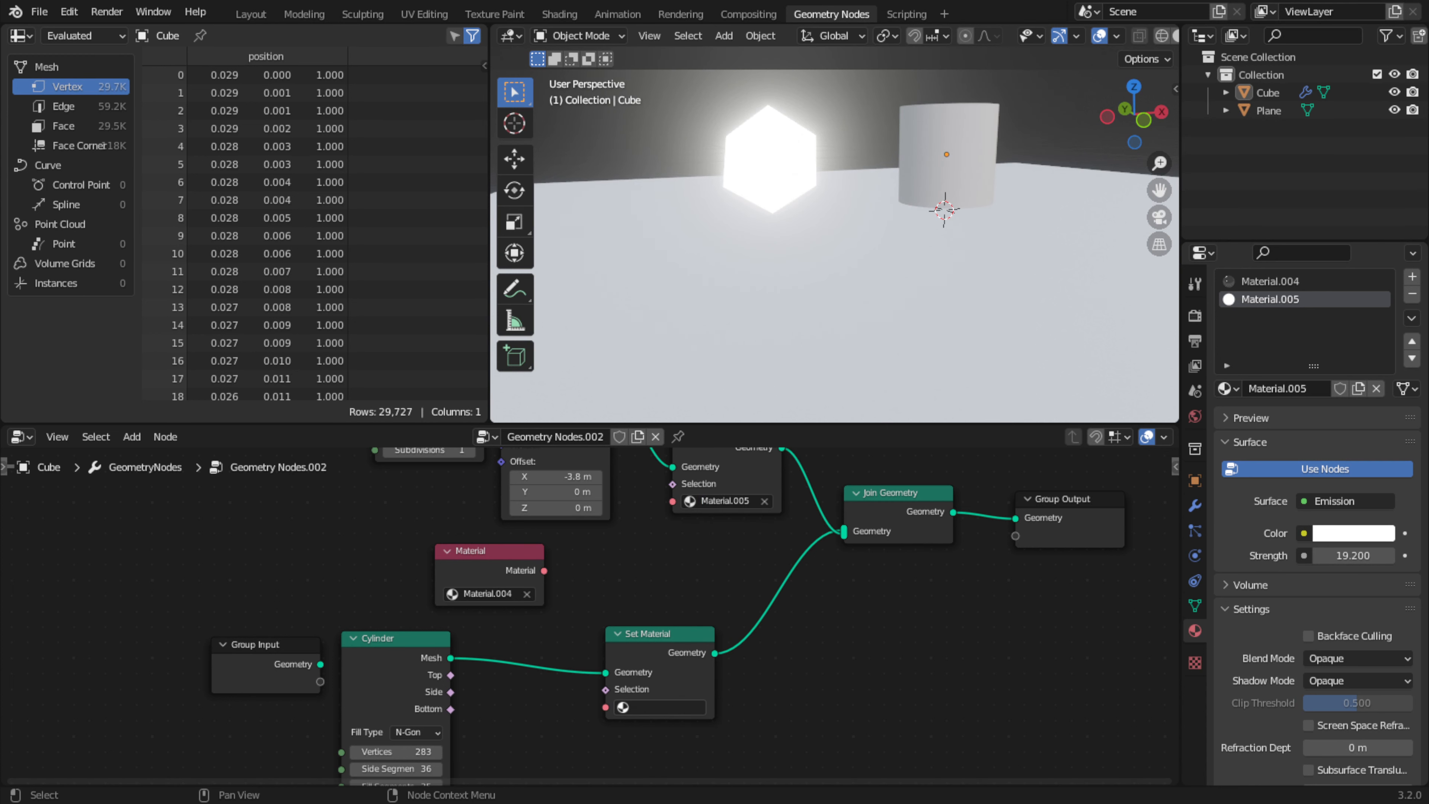
{"action": "left_click", "coordinate": [697, 707]}
{"action": "left_click", "coordinate": [695, 621]}
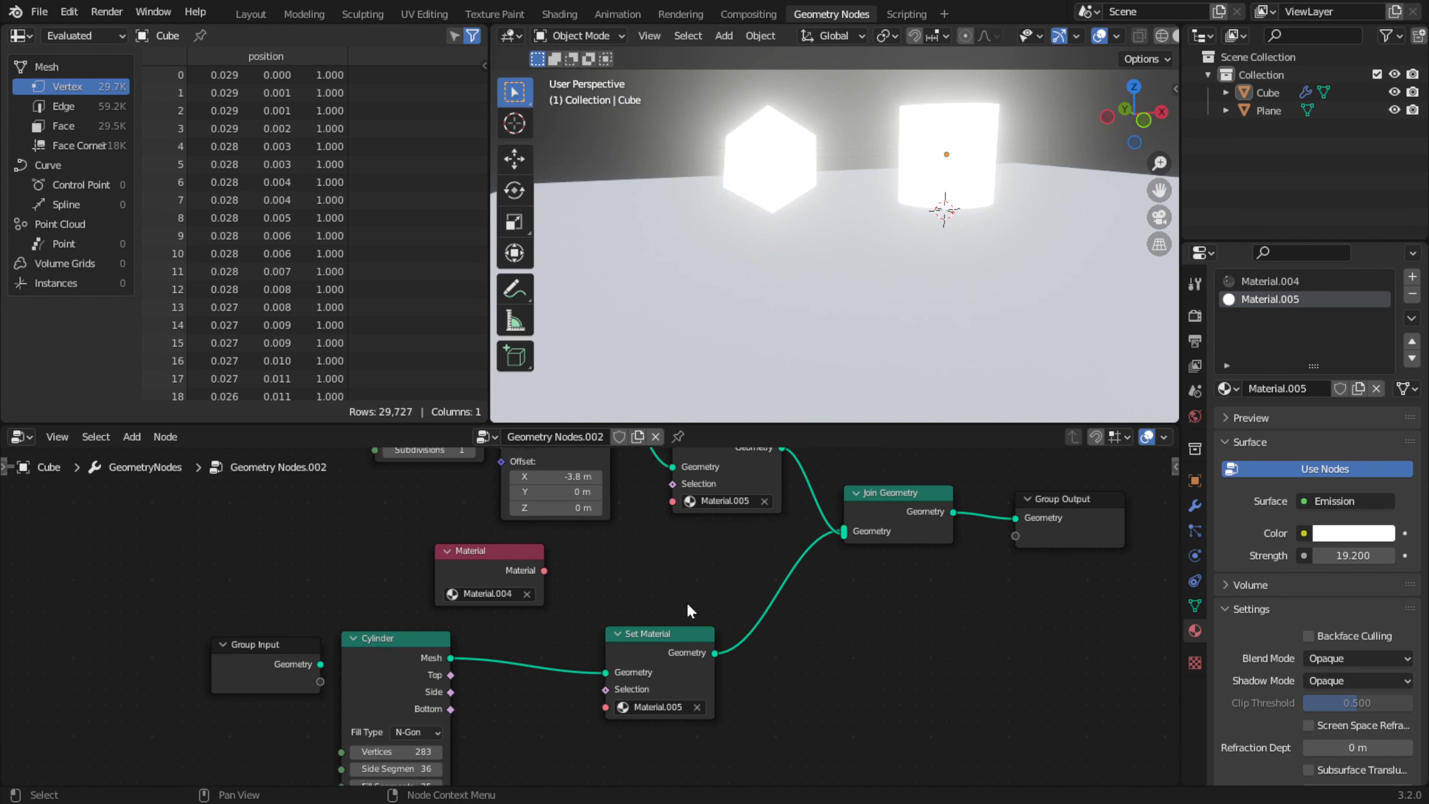
Set the Material node to Material.005 and connect its output to the Material inputs of both Set Material nodes
{"action": "left_click", "coordinate": [527, 593]}
{"action": "left_click", "coordinate": [514, 598]}
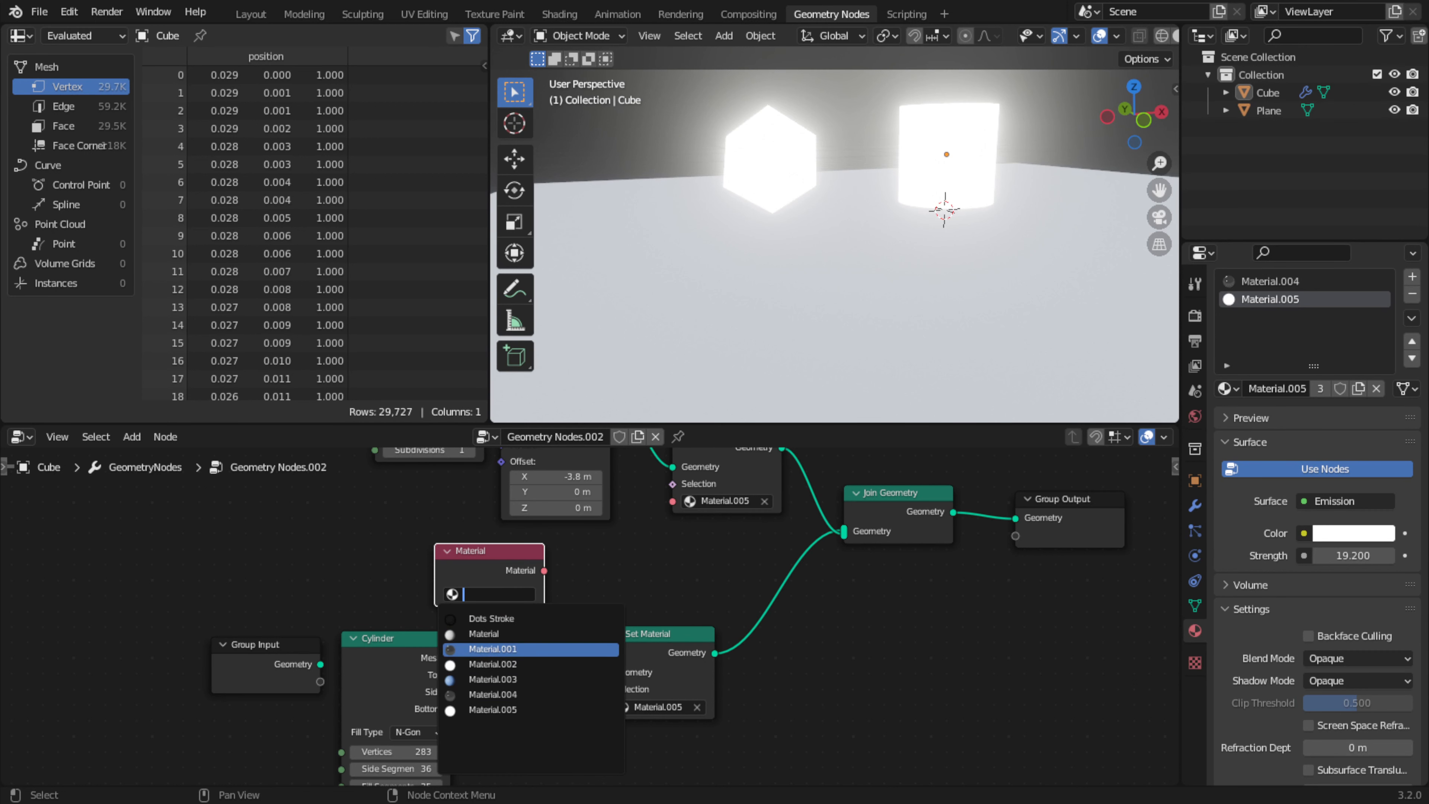
{"action": "left_click", "coordinate": [523, 711]}
{"action": "left_click_drag", "start_coordinate": [544, 571], "coordinate": [676, 500]}
{"action": "left_click_drag", "start_coordinate": [542, 569], "coordinate": [606, 707]}
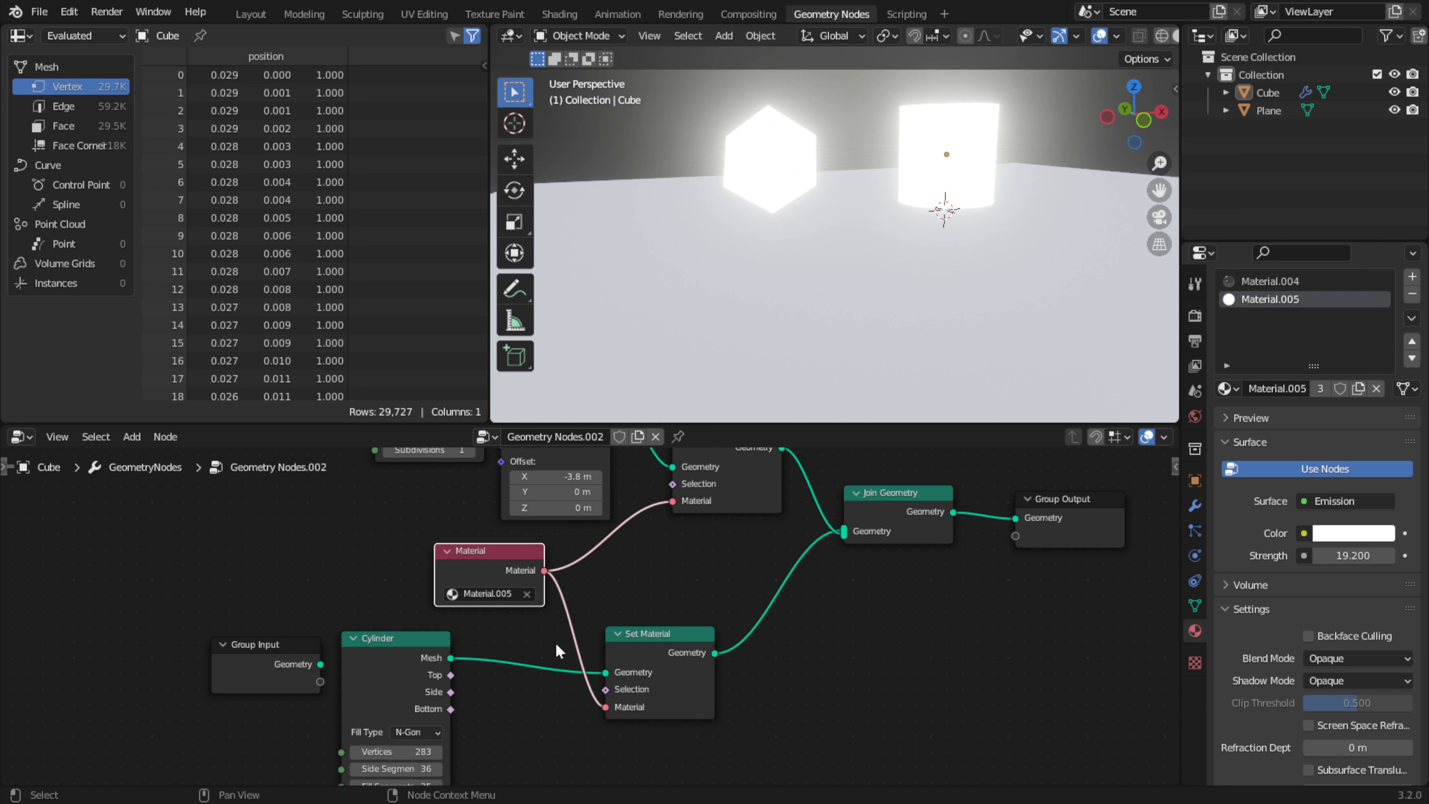
Switch both shapes to Material.004 by replacing the material in the shared Material node
{"action": "left_click", "coordinate": [525, 592]}
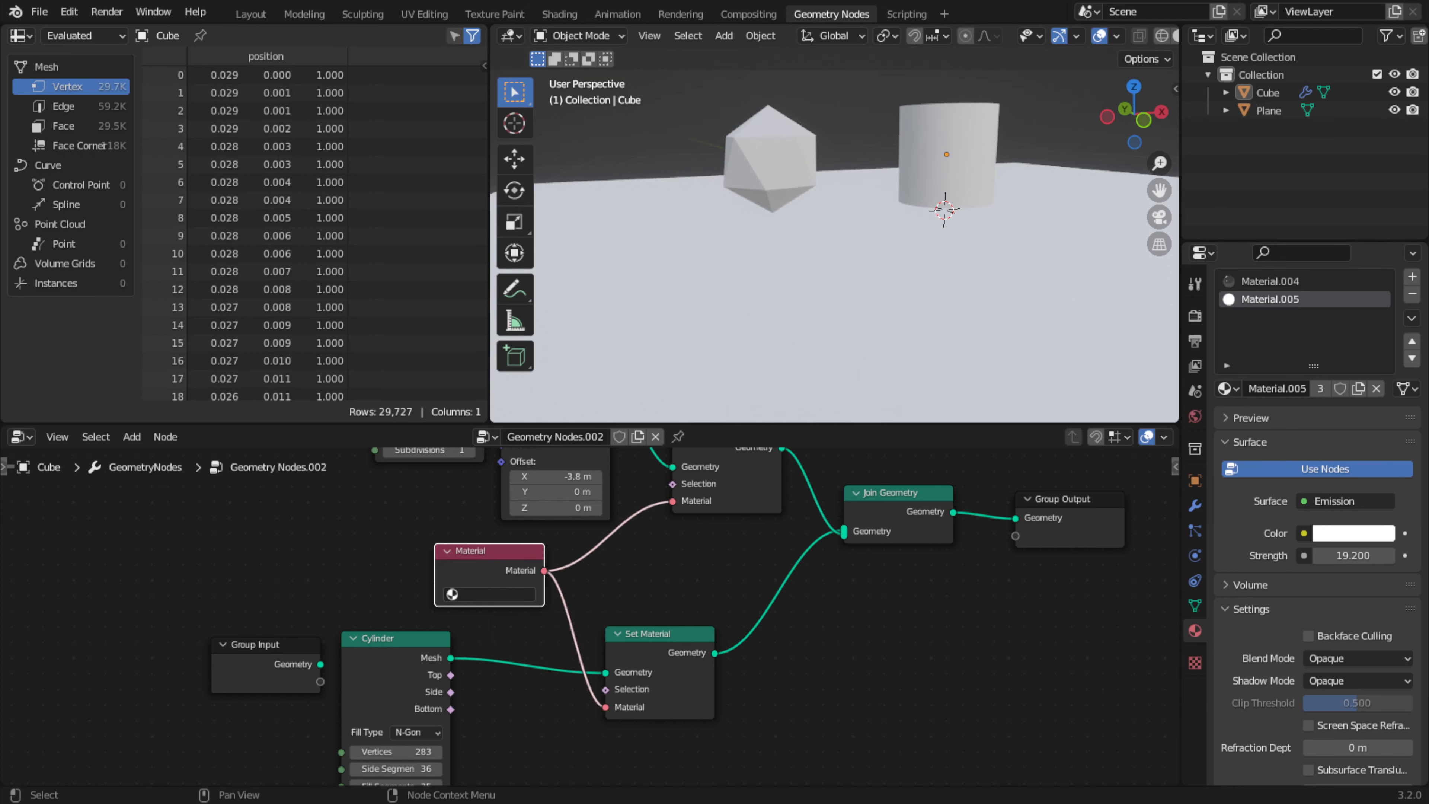
{"action": "left_click", "coordinate": [497, 595]}
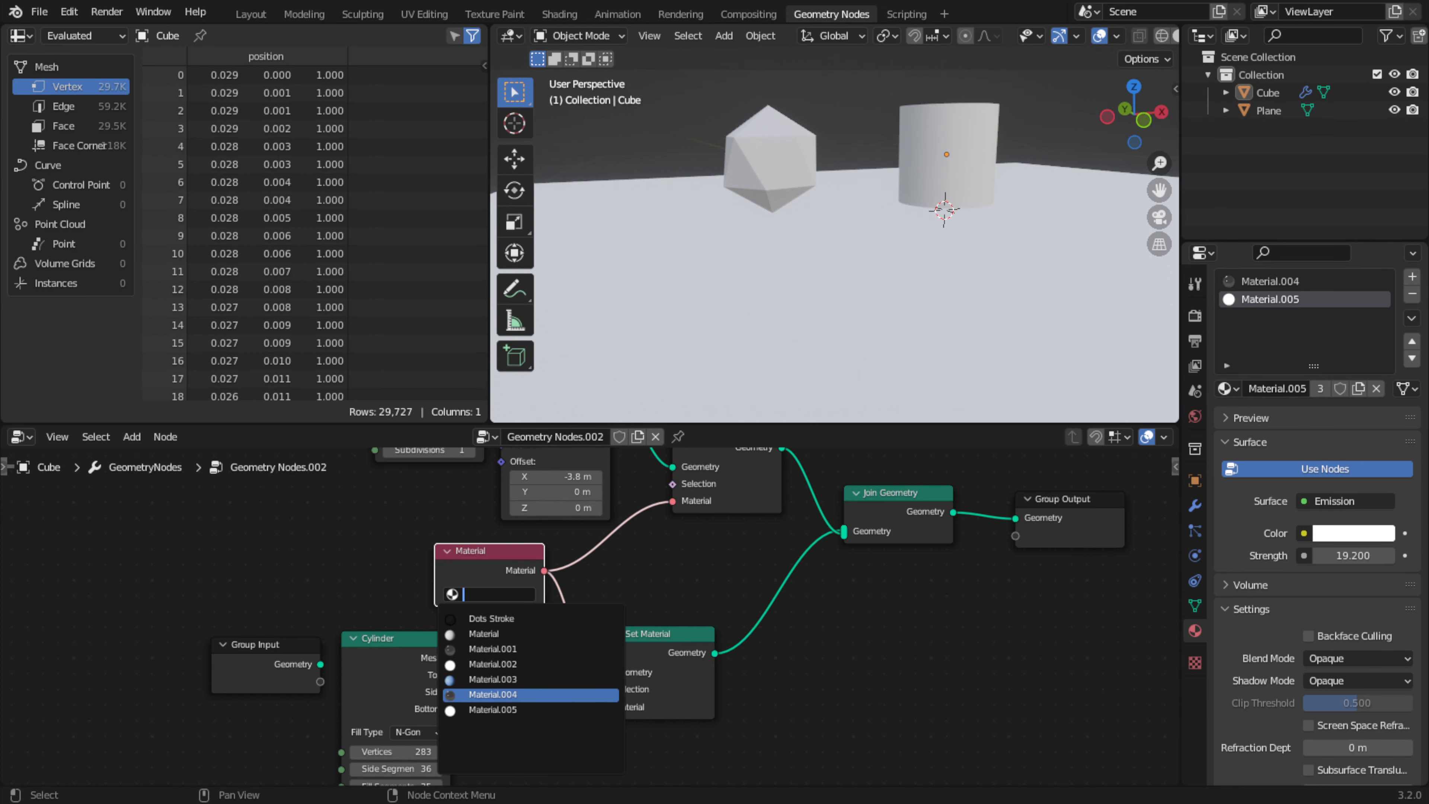
{"action": "left_click", "coordinate": [507, 695]}
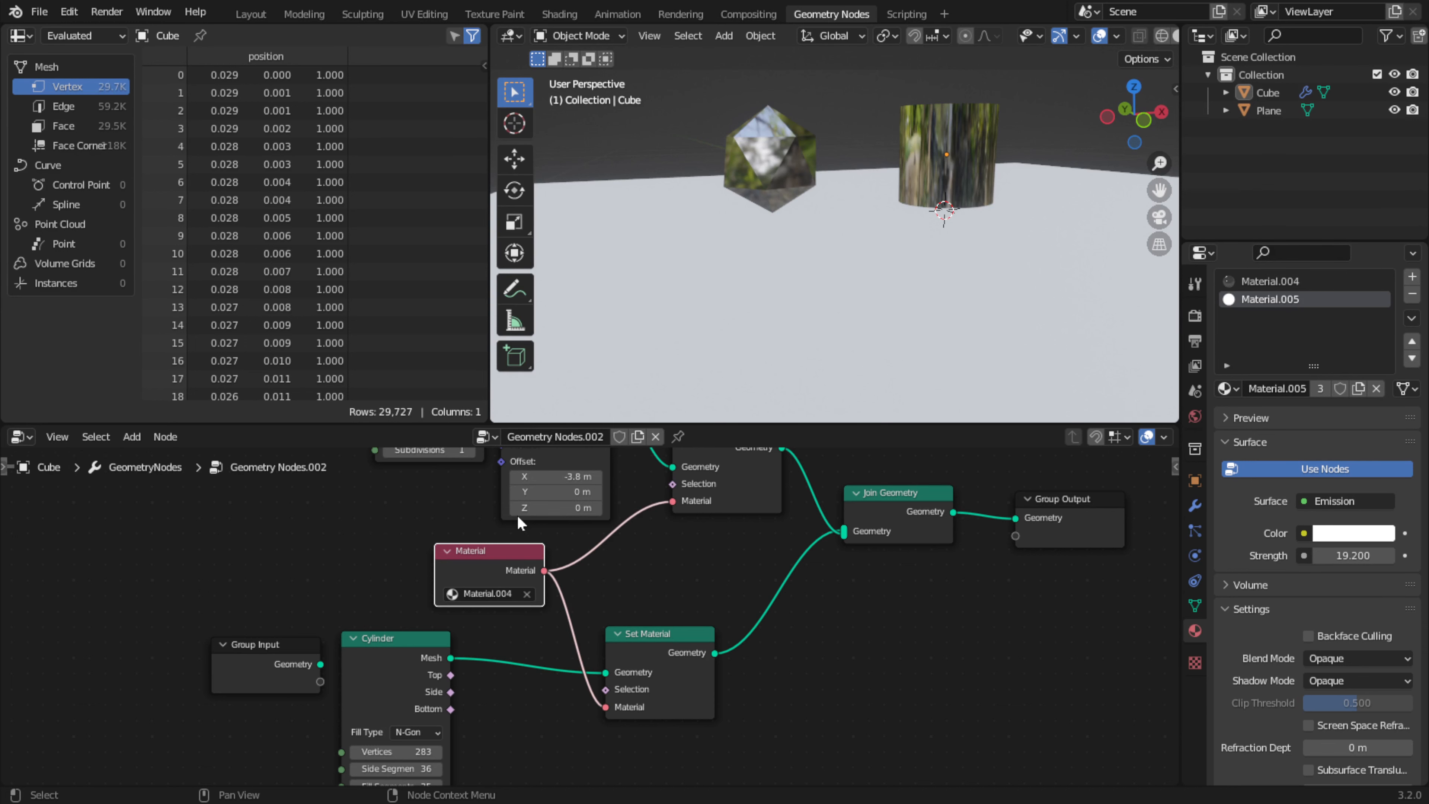
Open the list of geometry node categories for adding a node
{"action": "scroll", "coordinate": [448, 564], "scroll_direction": "down", "scroll_amount": 1}
{"action": "scroll", "coordinate": [445, 615], "scroll_direction": "down", "scroll_amount": 1}
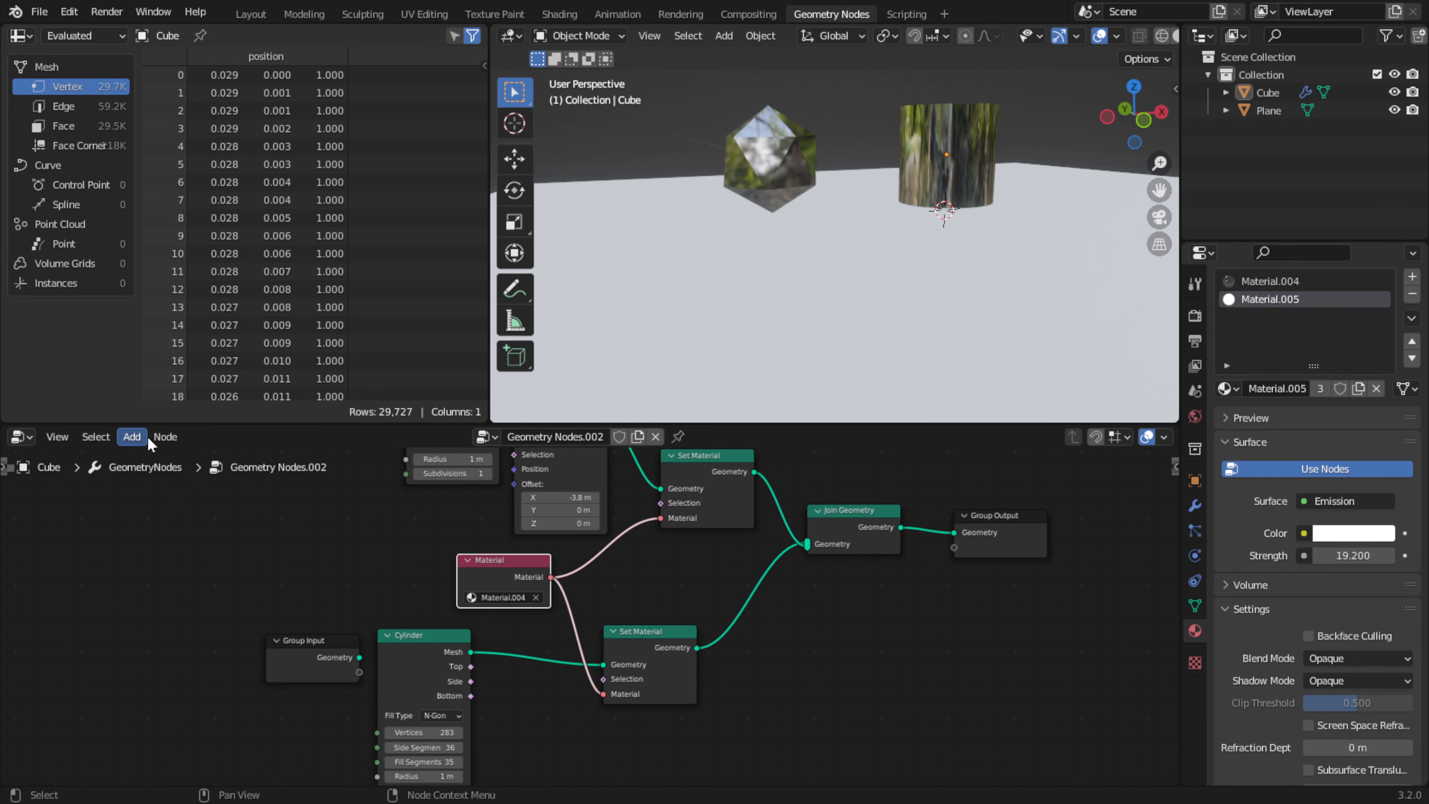
{"action": "left_click", "coordinate": [133, 437]}
{"action": "mouse_move", "coordinate": [214, 231]}
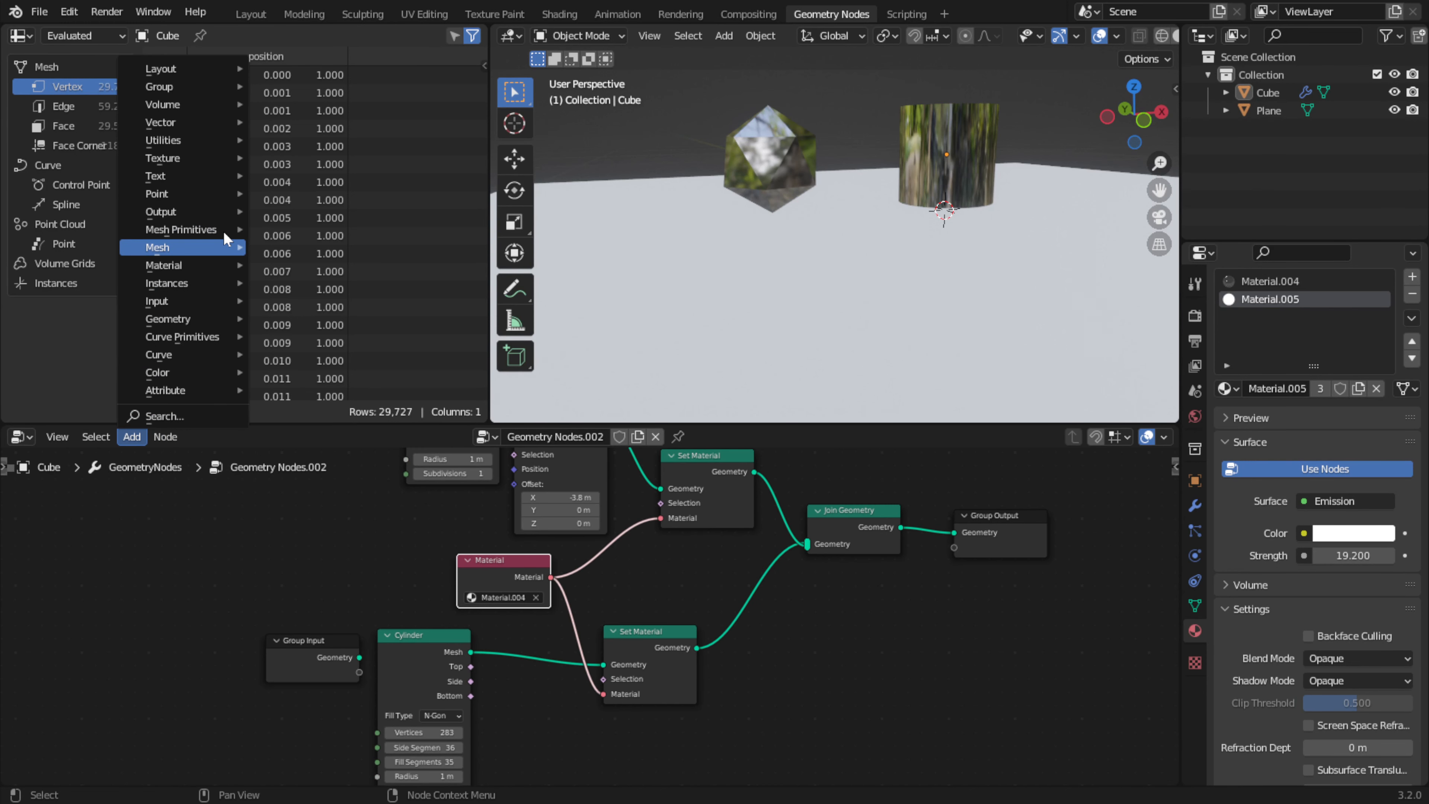